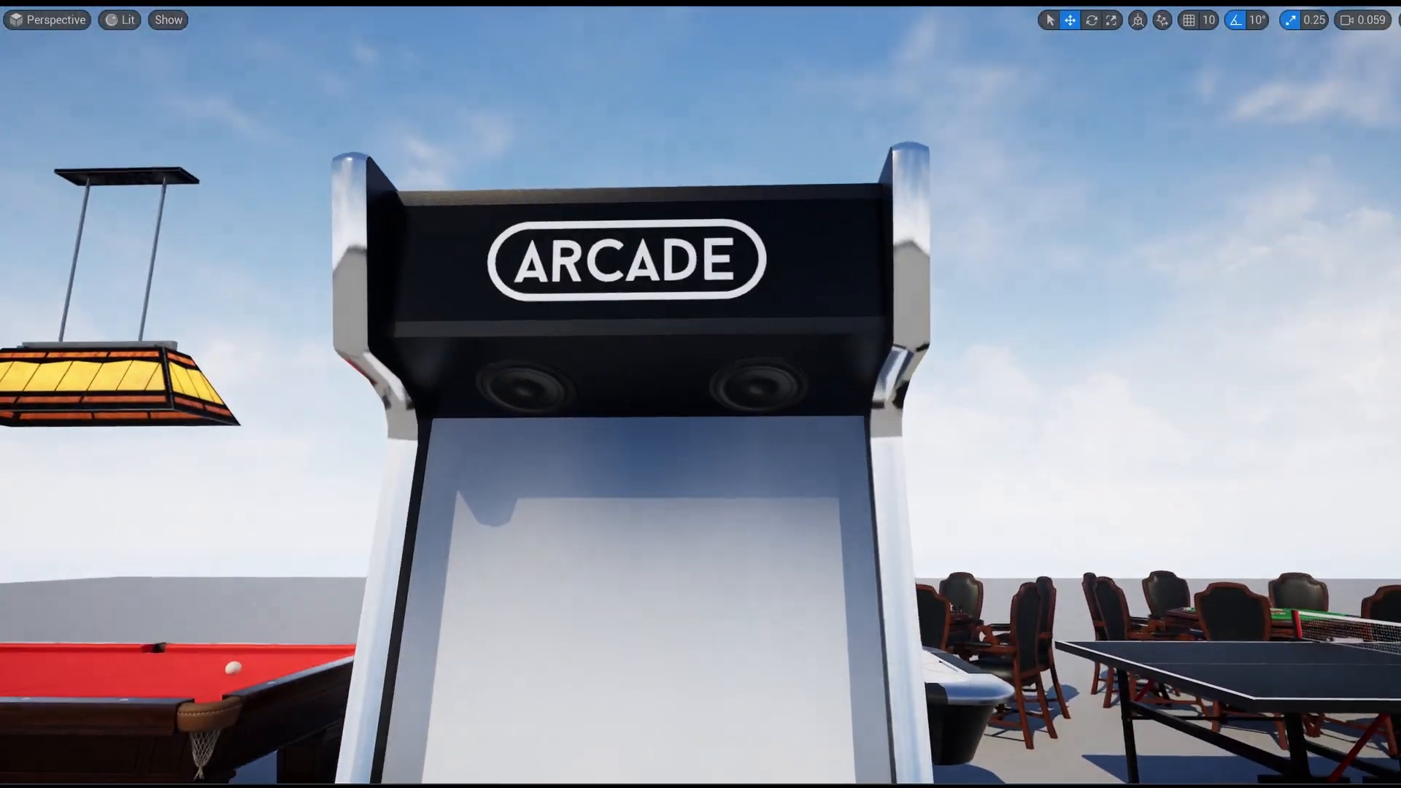
Examine the arcade machine, foosball tables, billiard balls, sofa, backgammon set and games table up close in the level
scroll(700, 394, down, 1)
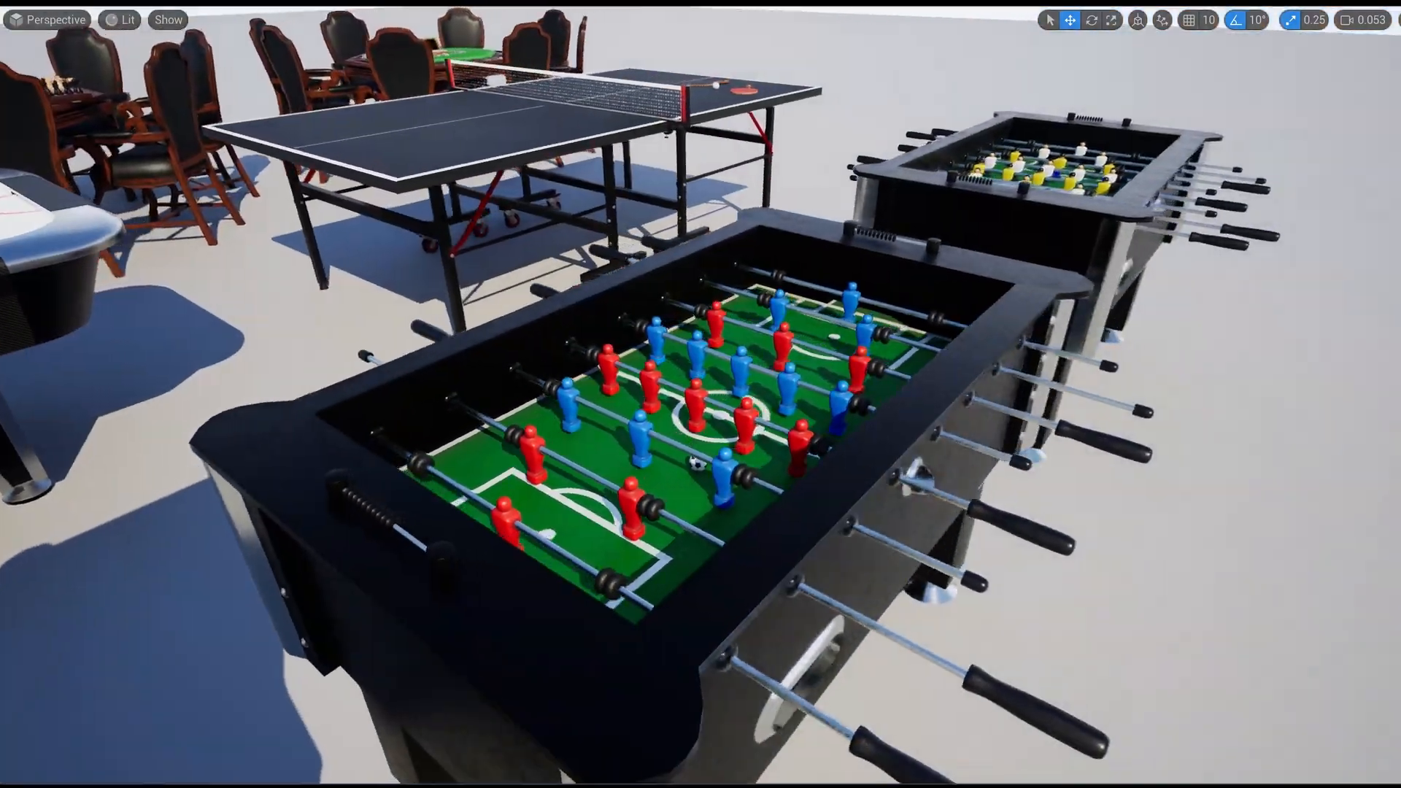
right_drag(701, 394, 679, 314)
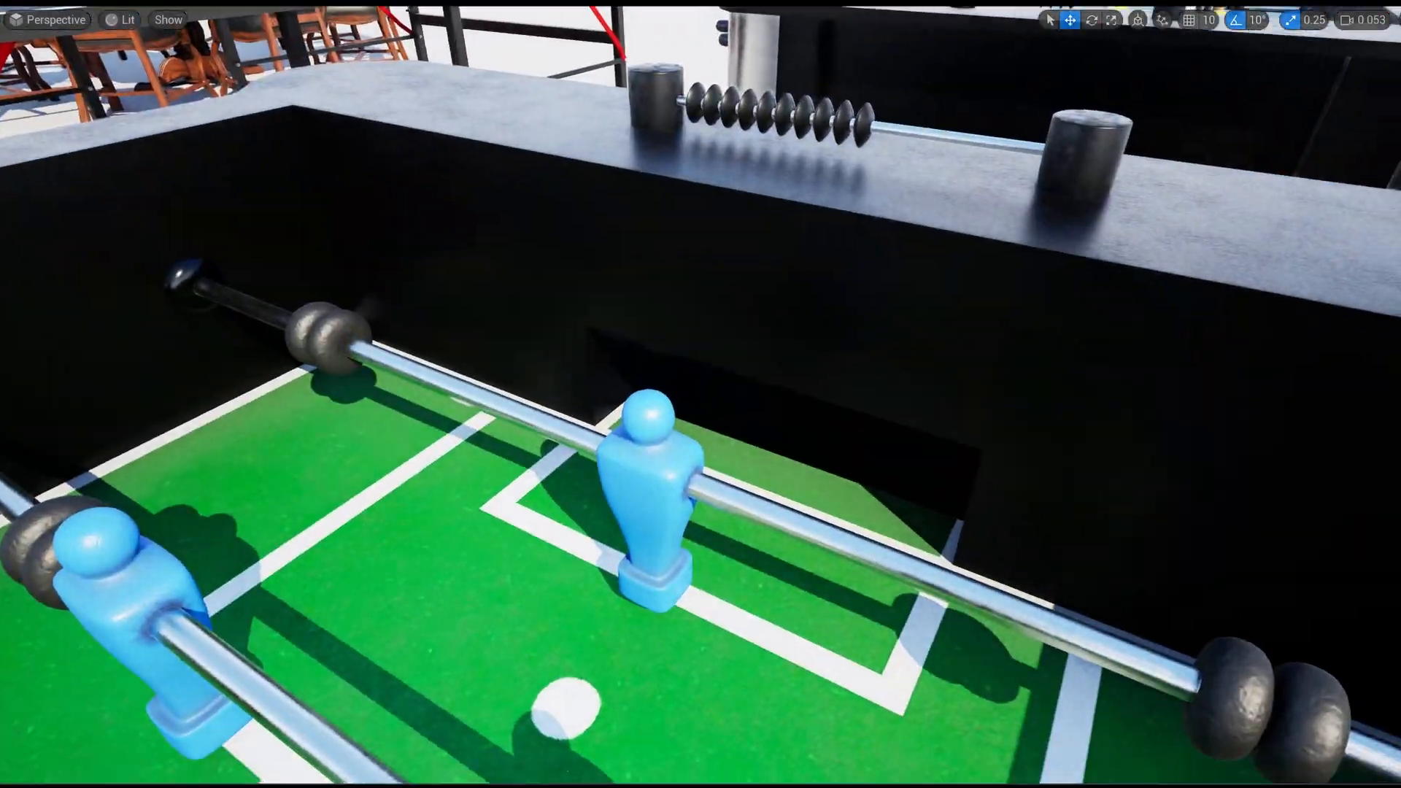
right_drag(700, 394, 620, 373)
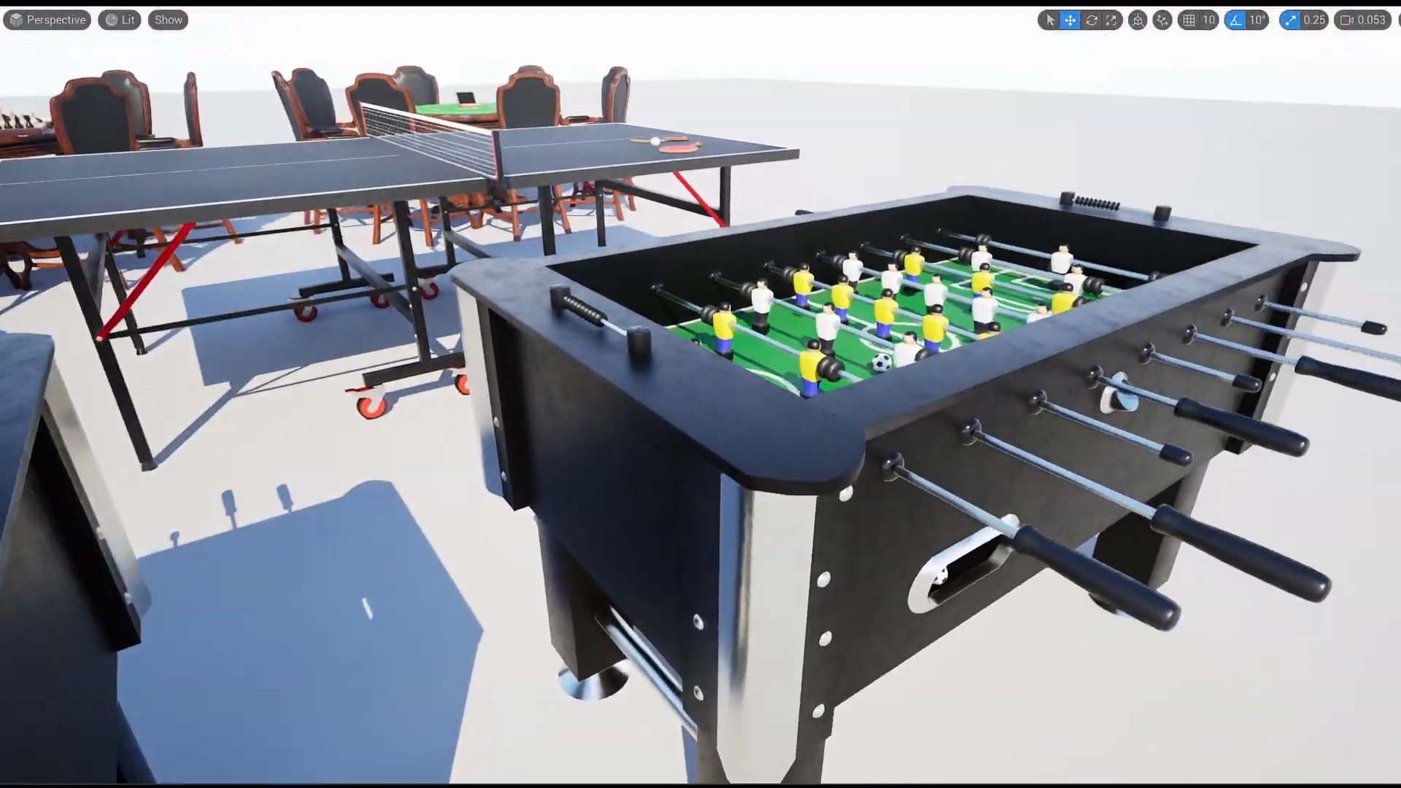
right_drag(701, 394, 504, 497)
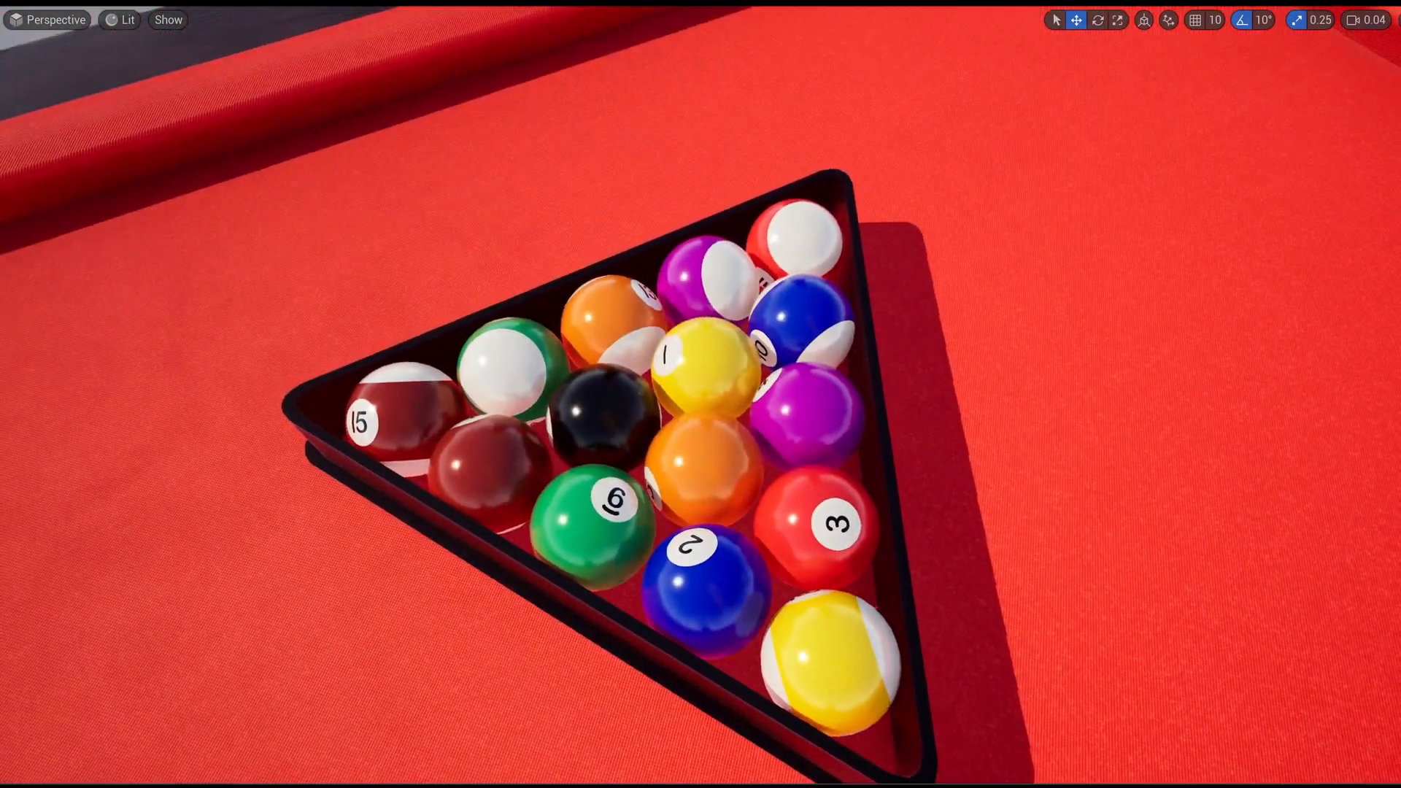
right_drag(504, 497, 409, 511)
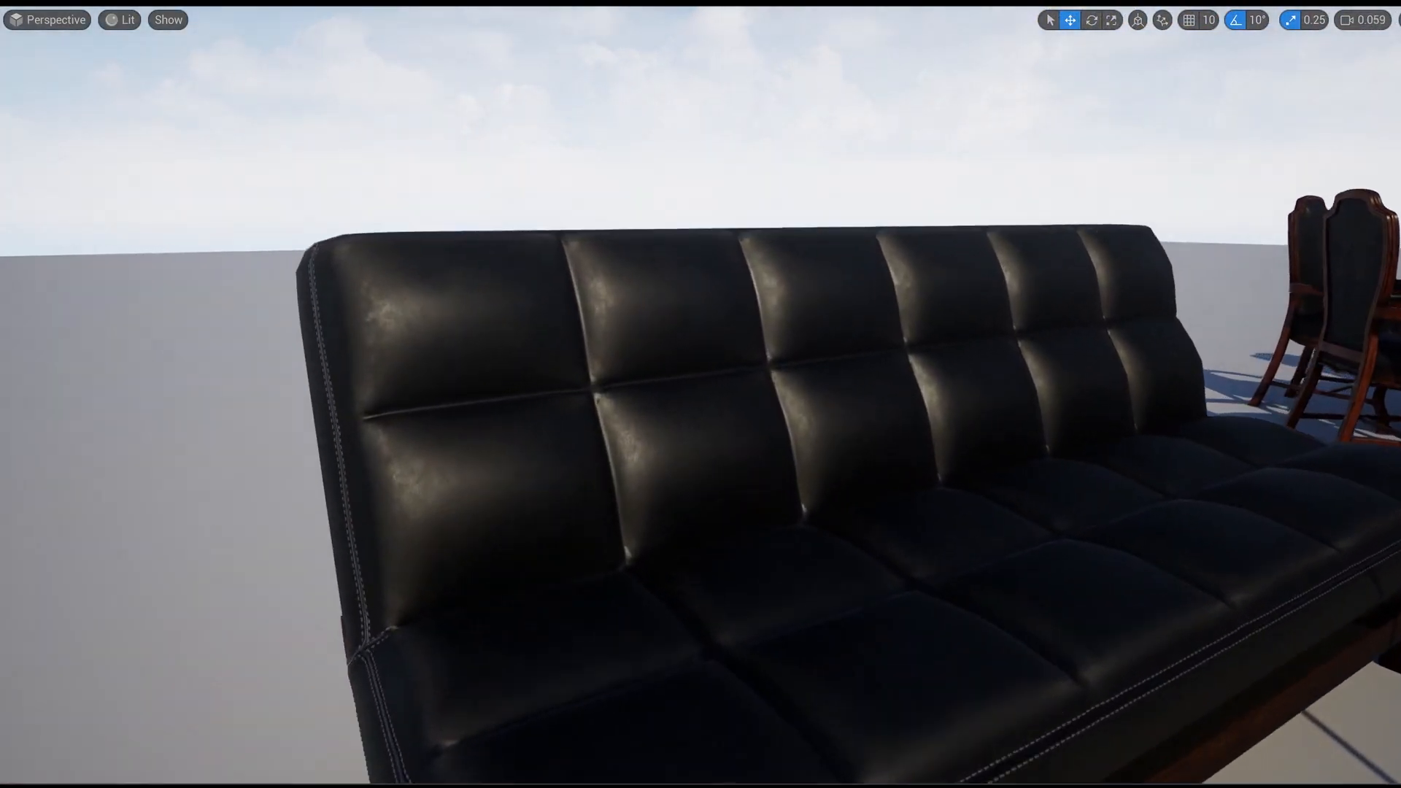
right_drag(701, 394, 467, 453)
right_drag(701, 395, 862, 379)
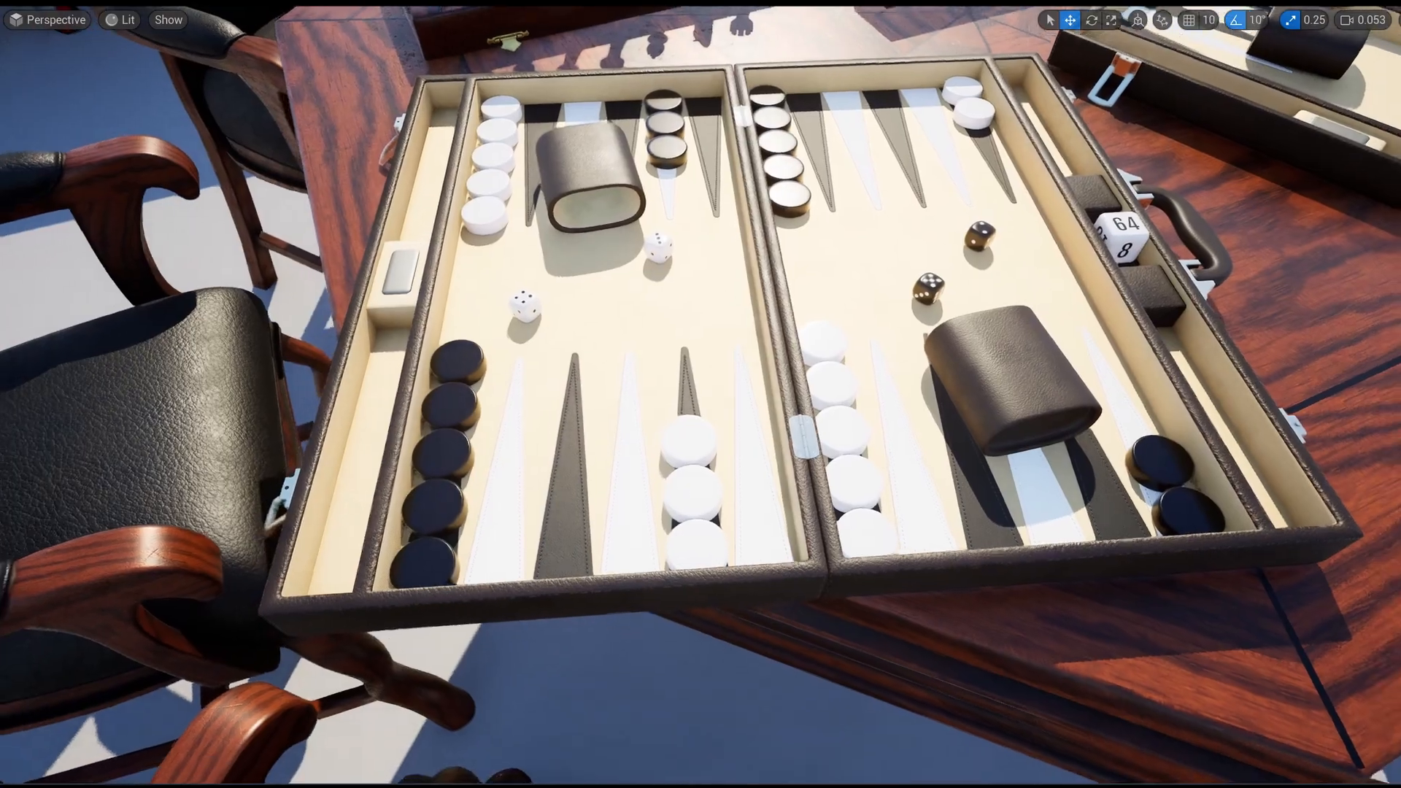
right_drag(701, 394, 737, 351)
scroll(675, 409, down, 1)
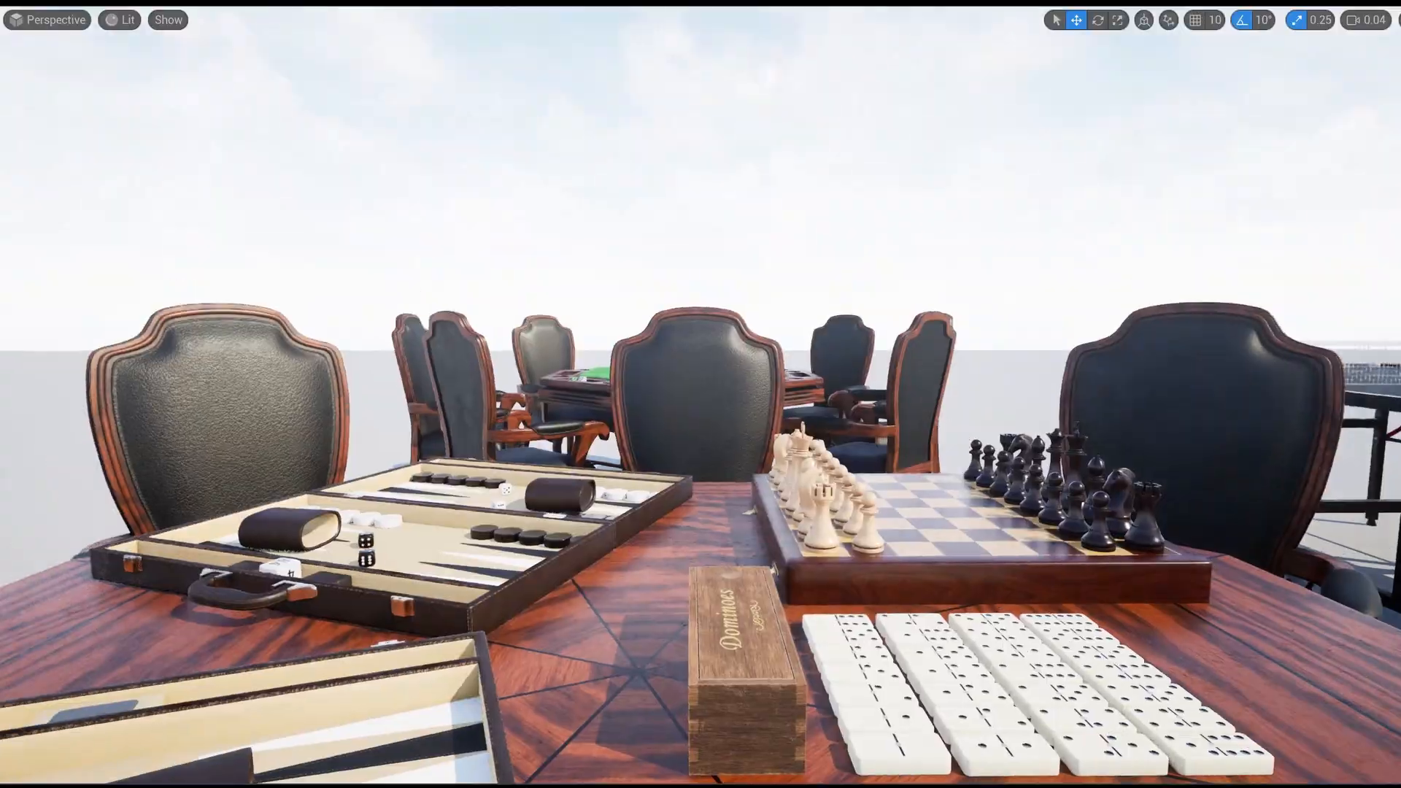
right_drag(737, 350, 505, 353)
Inspect the table tennis table and surrounding models in the Lighting Only view, and return to the Lit view
key(alt+5)
right_click(637, 680)
mouse_move(582, 711)
right_down()
mouse_move(537, 684)
mouse_move(598, 695)
right_up()
key(w)
right_drag(647, 619, 708, 670)
scroll(694, 668, up, 1)
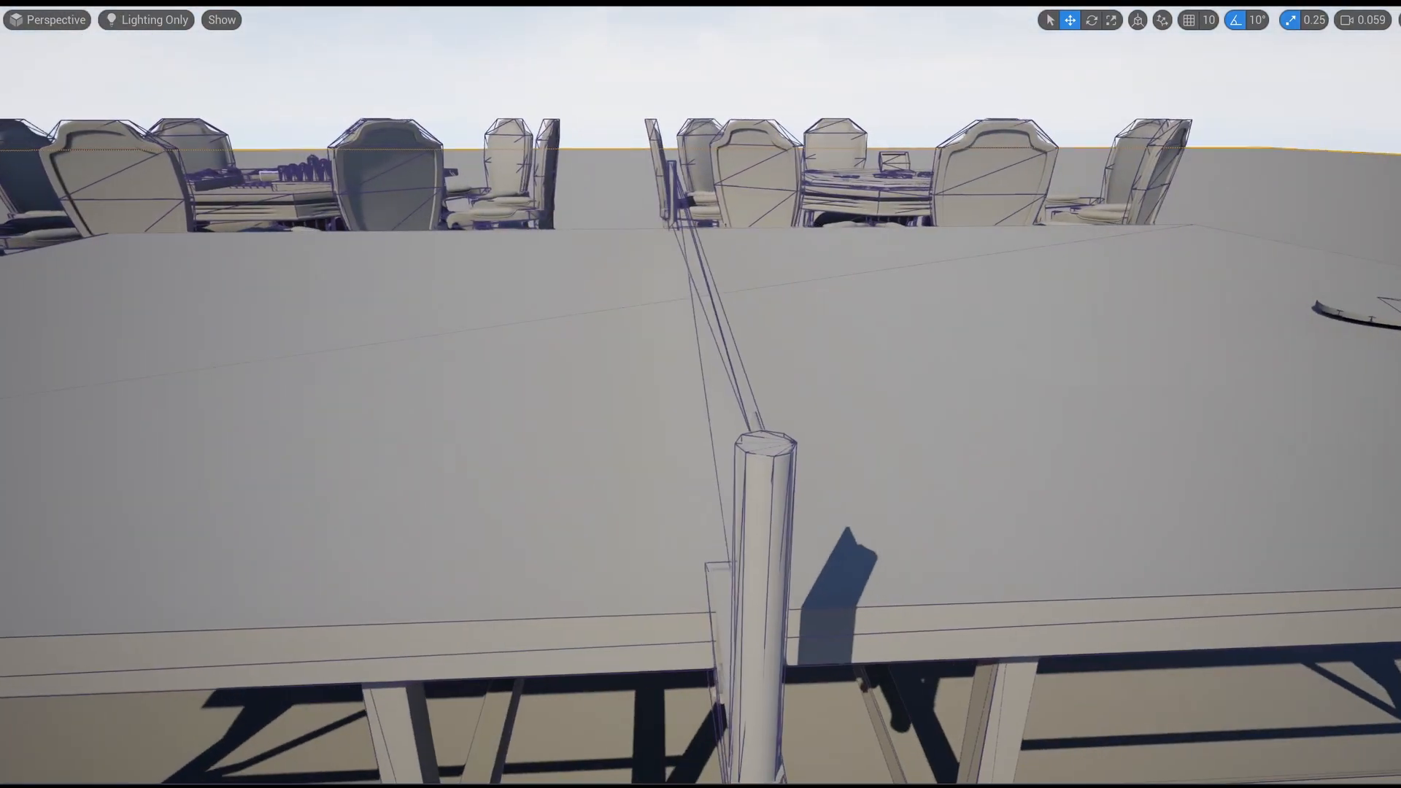
right_drag(613, 441, 554, 460)
key(alt+4)
key(s)
scroll(650, 454, up, 2)
right_drag(650, 454, 576, 502)
Inspect the mesh density of the game room models in the Wireframe view
key(alt+2)
key(w)
right_drag(650, 454, 609, 430)
scroll(650, 454, down, 2)
key(s)
scroll(694, 518, down, 1)
key(w)
scroll(648, 457, up, 1)
Restore the Lit view, frame the whole set of game room models, and leave the full-screen viewport
key(alt+4)
key(s)
scroll(645, 451, up, 3)
key(F11)
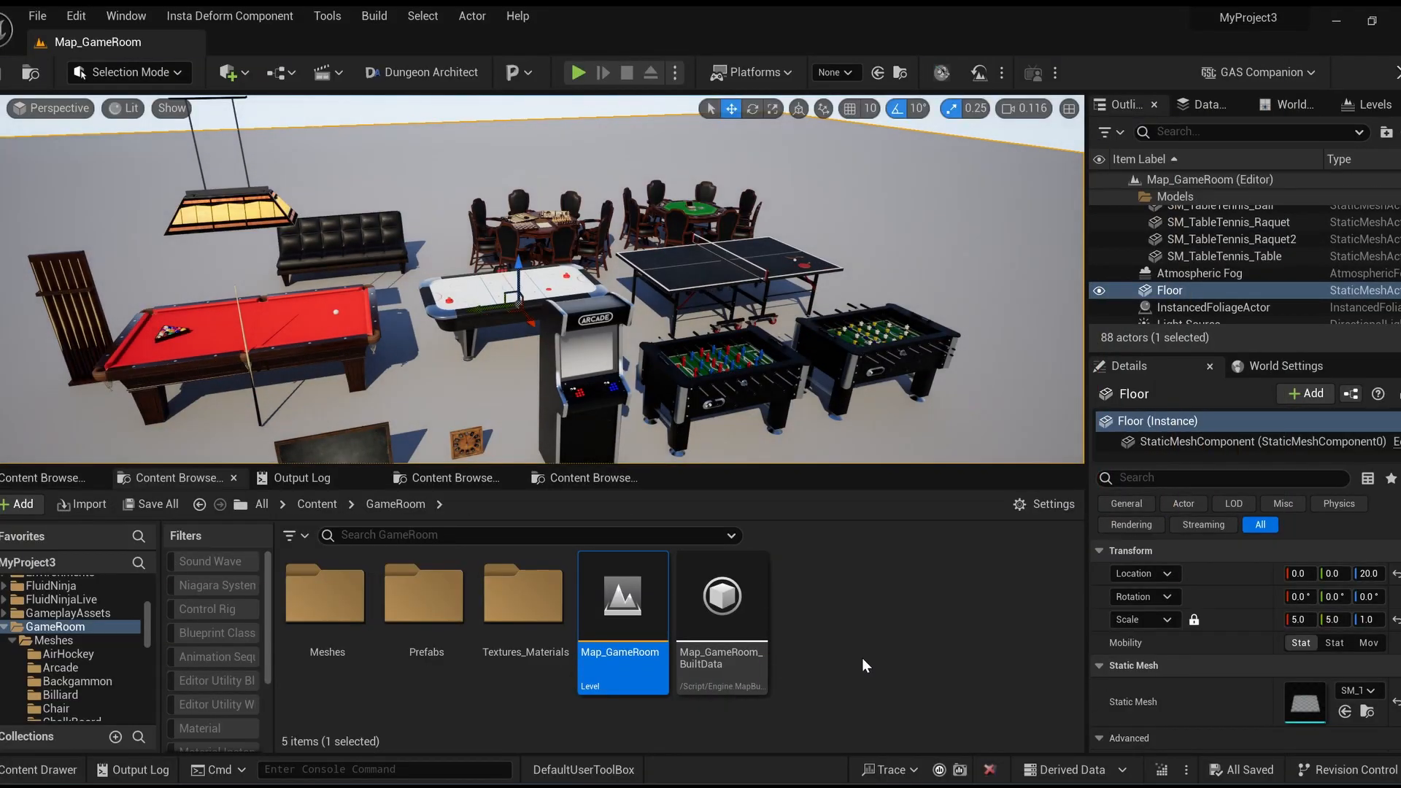
Browse the GameRoom Meshes folder and its AirHockey subfolder, and return to the GameRoom folder
double_click(314, 619)
scroll(616, 655, down, 3)
scroll(616, 655, up, 3)
double_click(364, 616)
key(alt+Left)
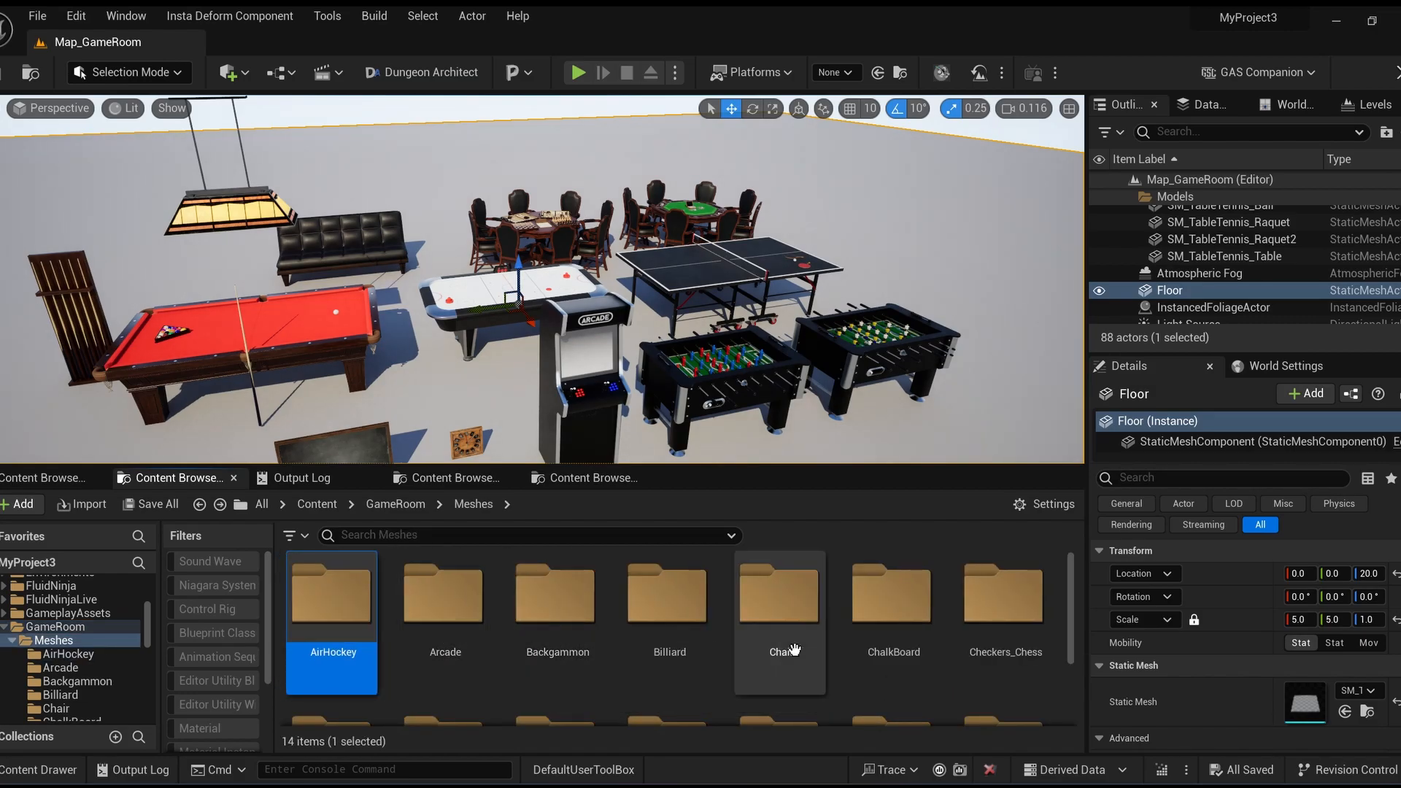
key(alt+Left)
Open the Prefabs folder and inspect the SM_Foosball_Team1_Bar2 component of the foosball prefab in the level
double_click(445, 606)
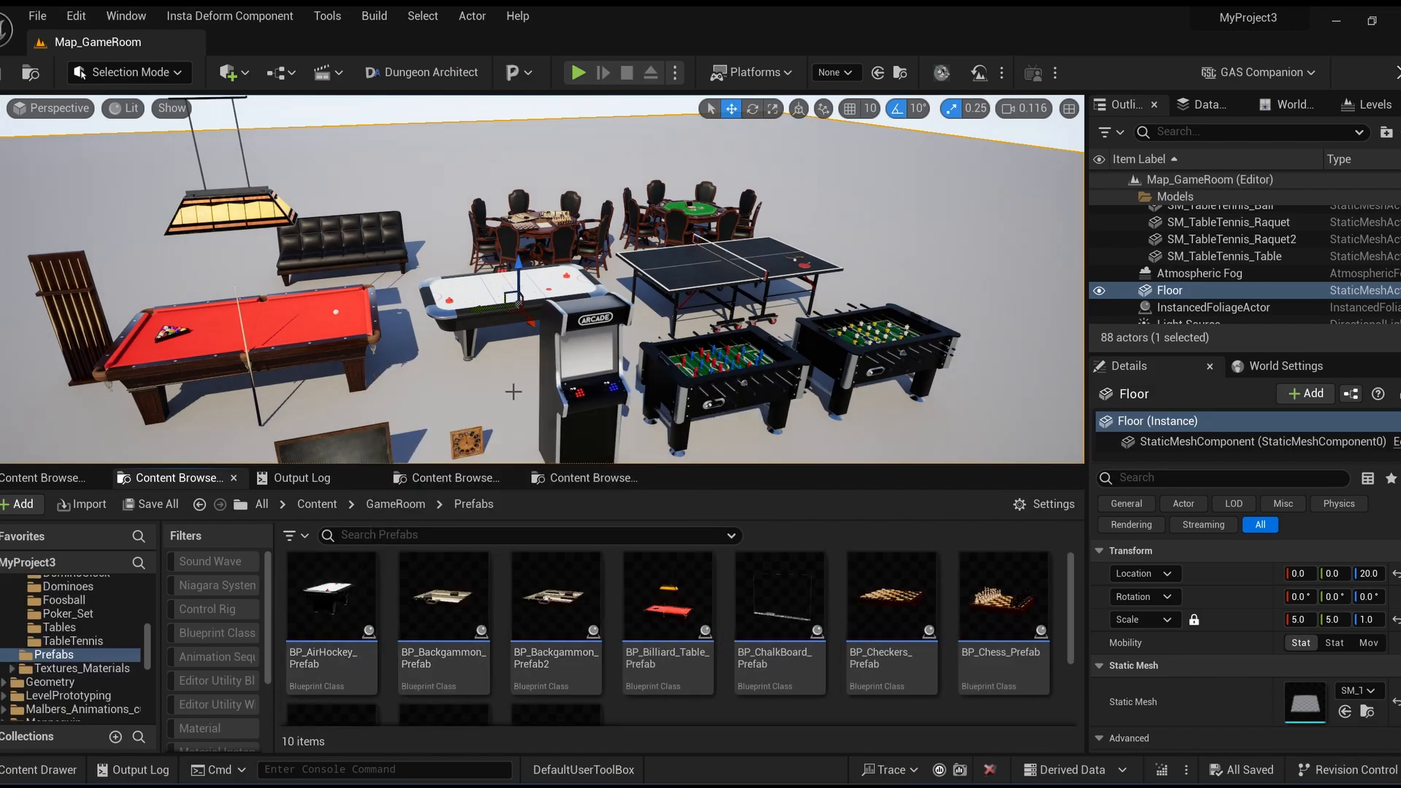
right_drag(415, 398, 452, 427)
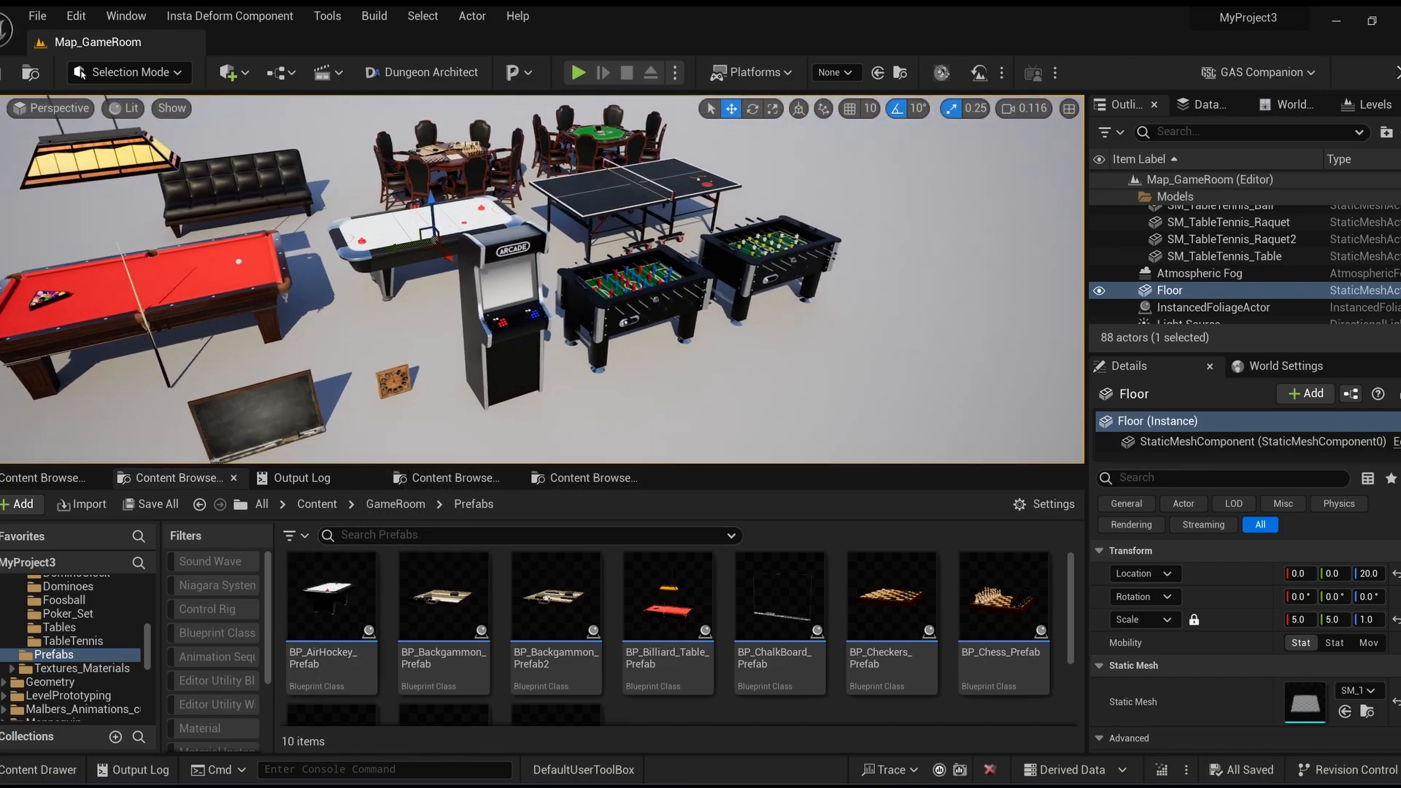
click(1184, 441)
scroll(1258, 601, down, 3)
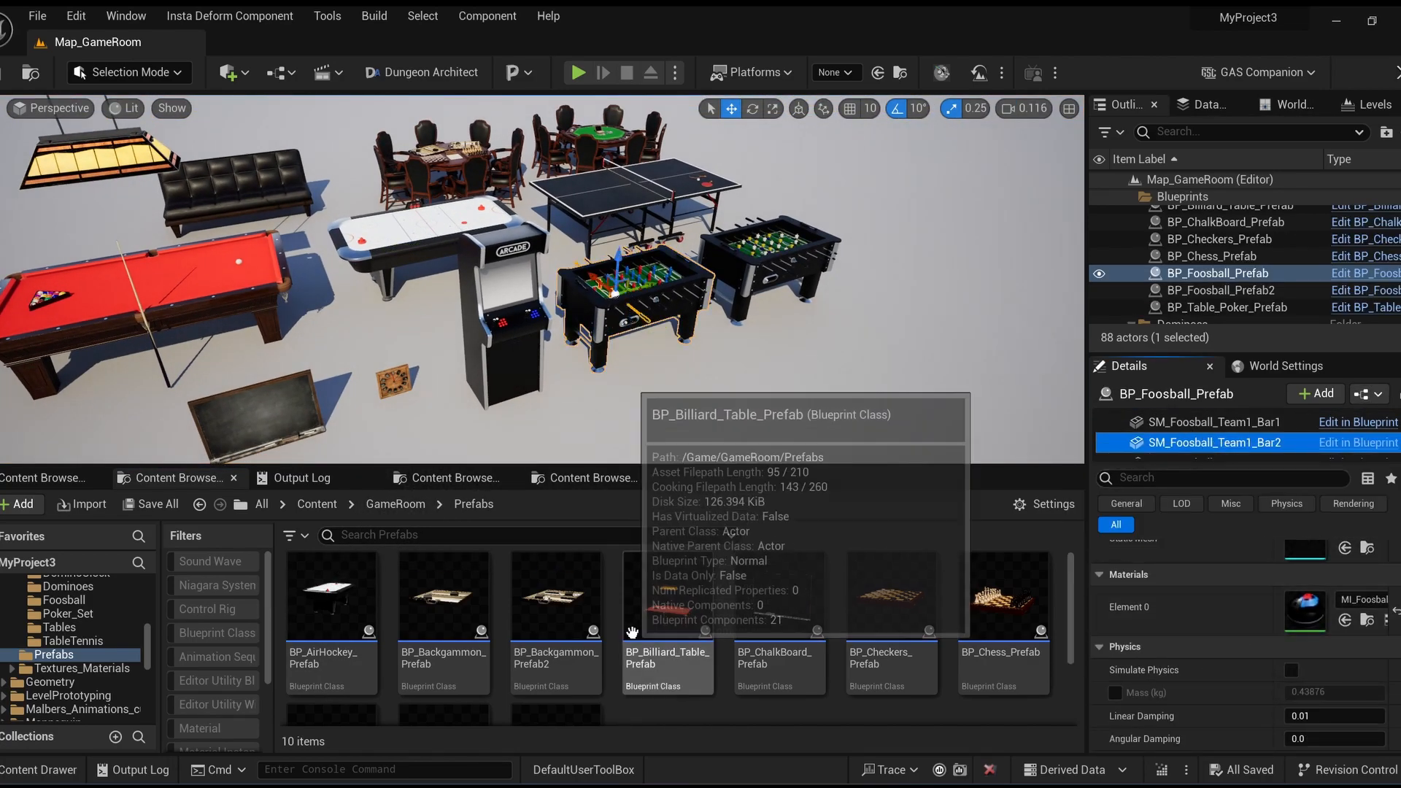
Browse the Textures_Materials folder down to the AirHockey textures, and return to the GameRoom folder
key(alt+Left)
double_click(532, 610)
double_click(325, 613)
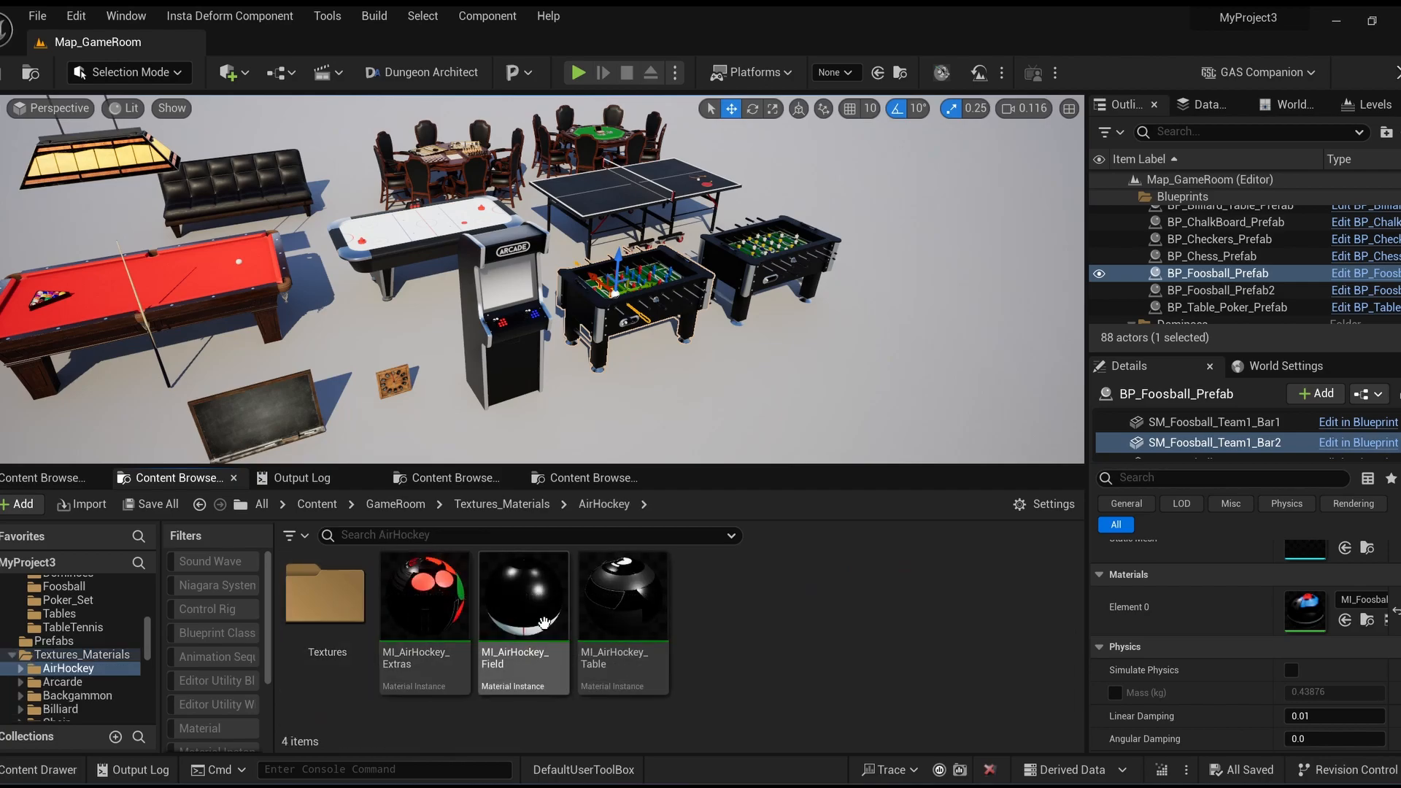
double_click(362, 629)
key(alt+Left)
key(alt+Left)
key(alt+Left)
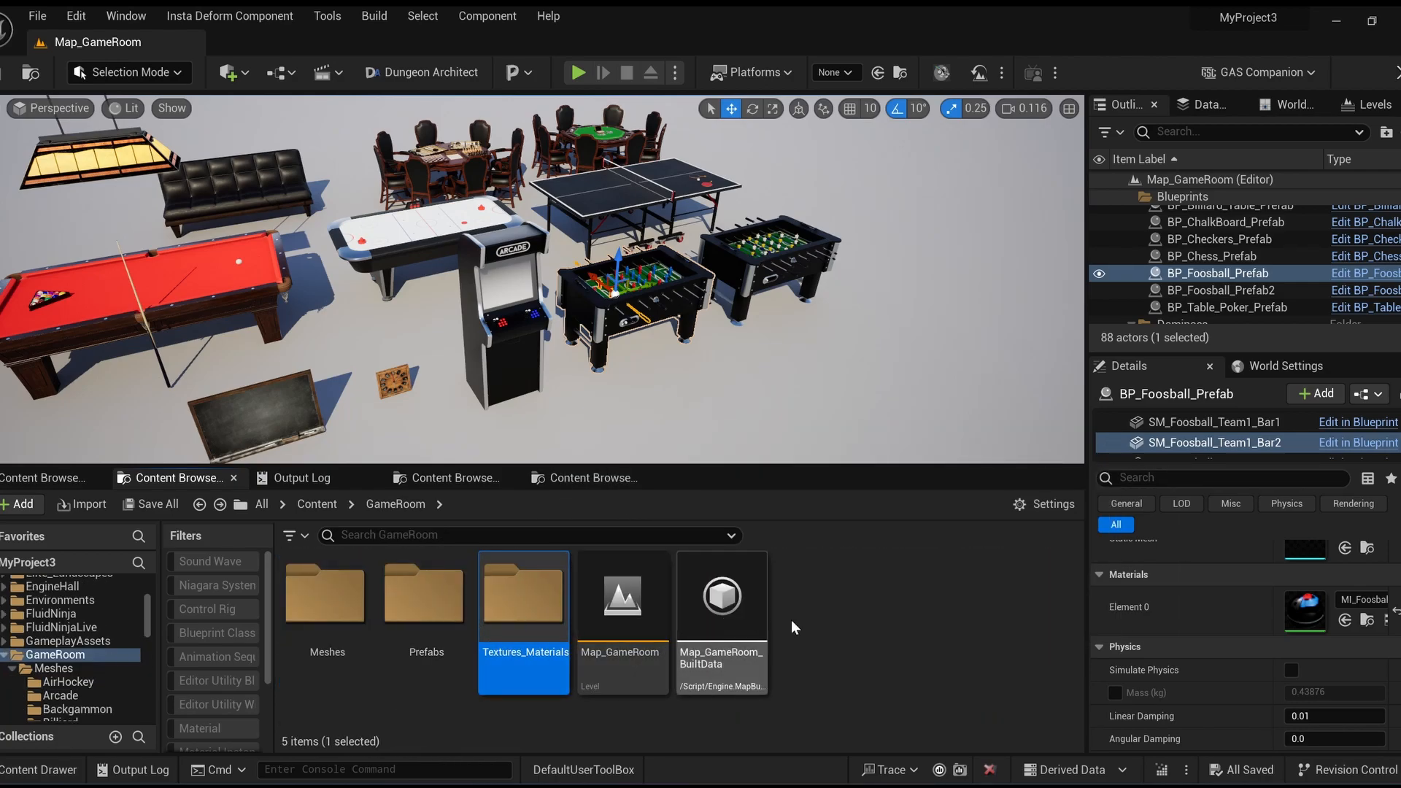
Search the GameRoom assets by texture size, with Dimensions = 4096 and Dimensions = 2048
text(dimensions= 81)
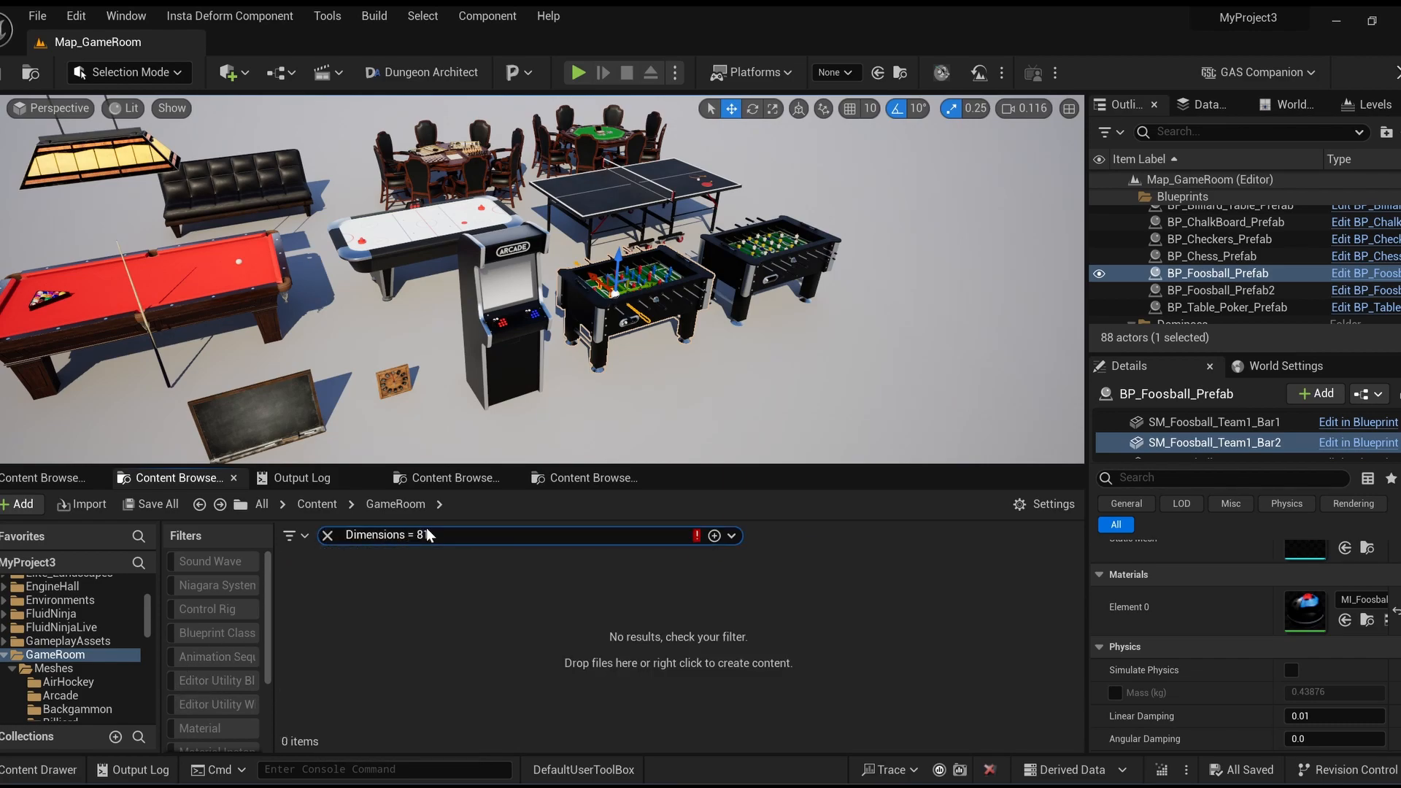
text(4096)
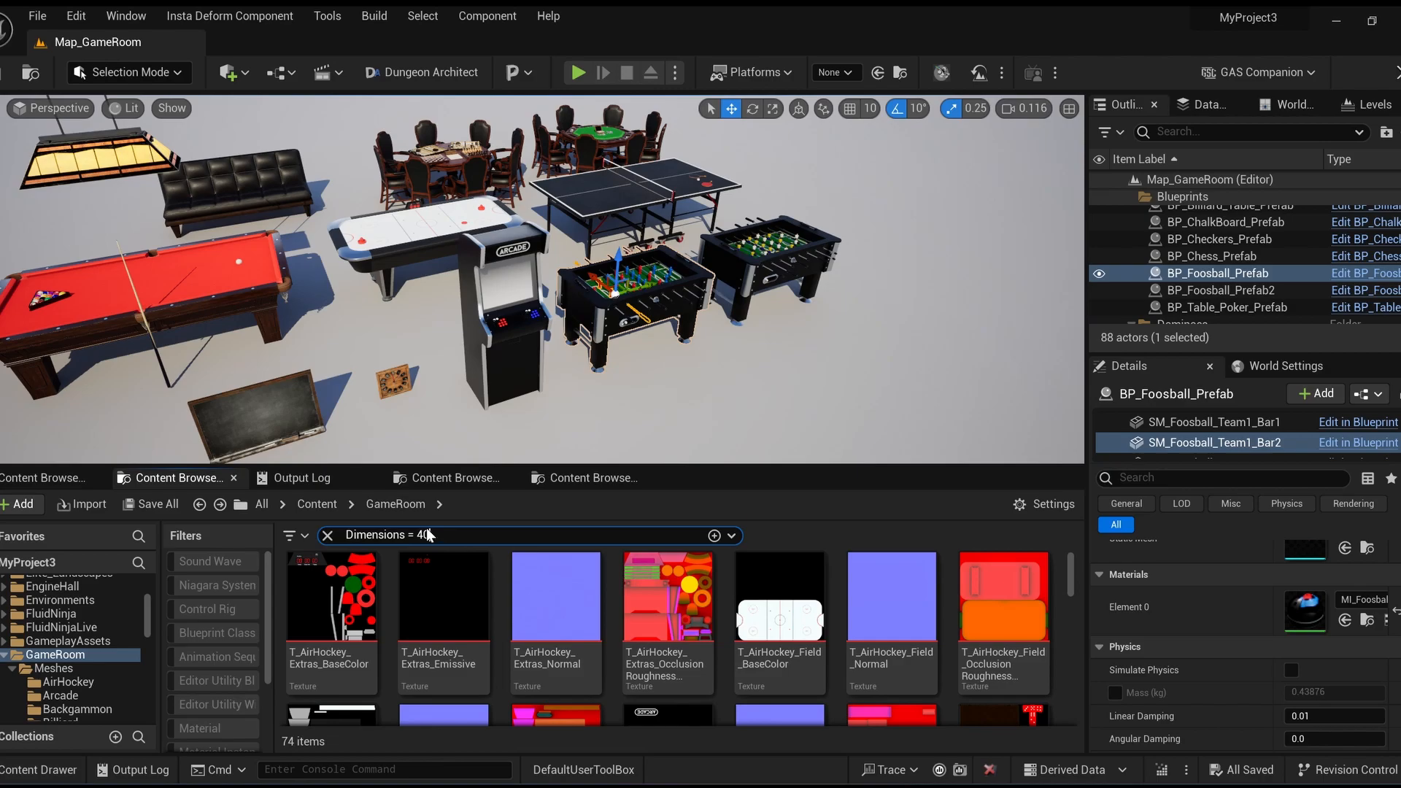
key(BackSpace)
key(BackSpace)
text(1024)
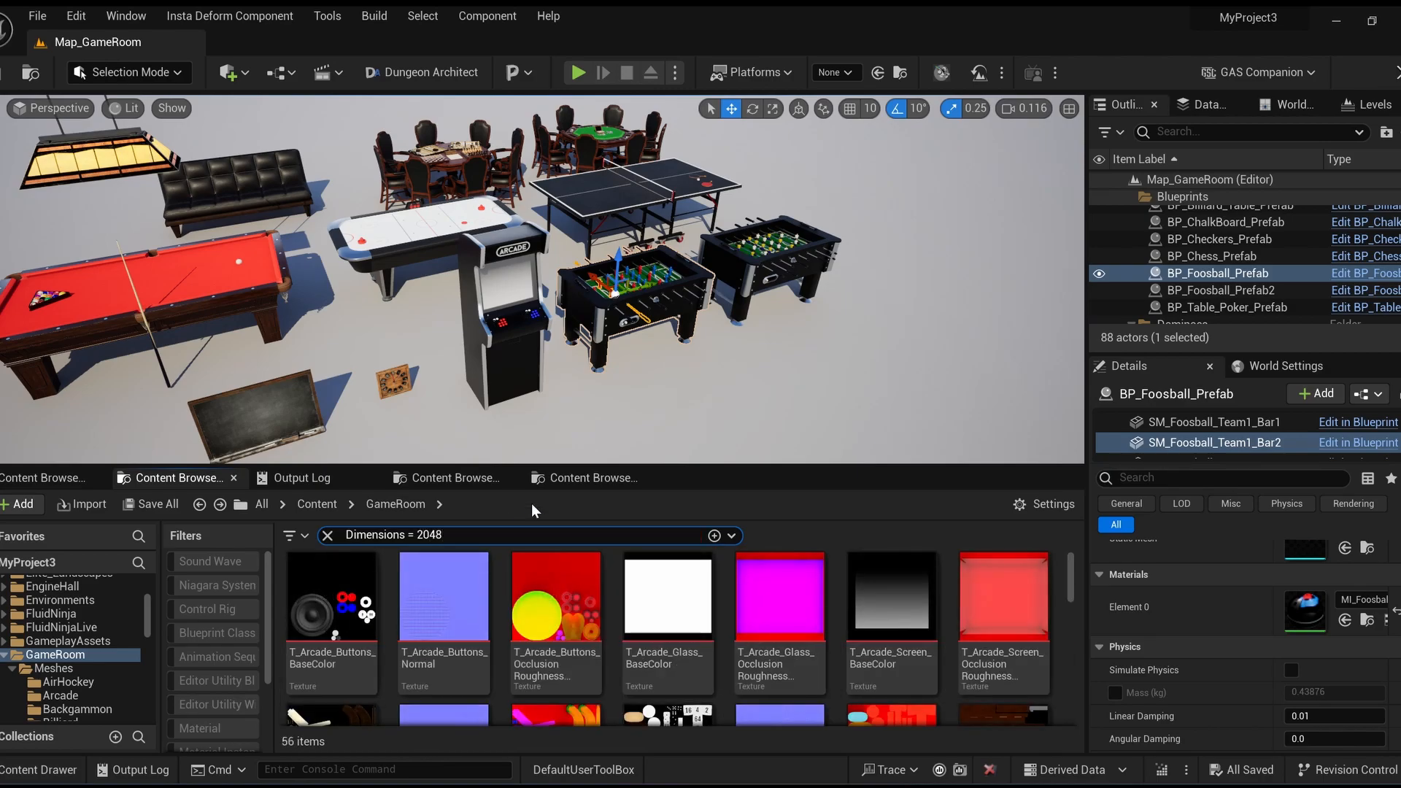
Search the GameRoom assets for smaller textures, with Dimensions = 1024 and Dimensions = 128
key(BackSpace)
key(BackSpace)
key(BackSpace)
text(024)
key(BackSpace)
key(BackSpace)
key(BackSpace)
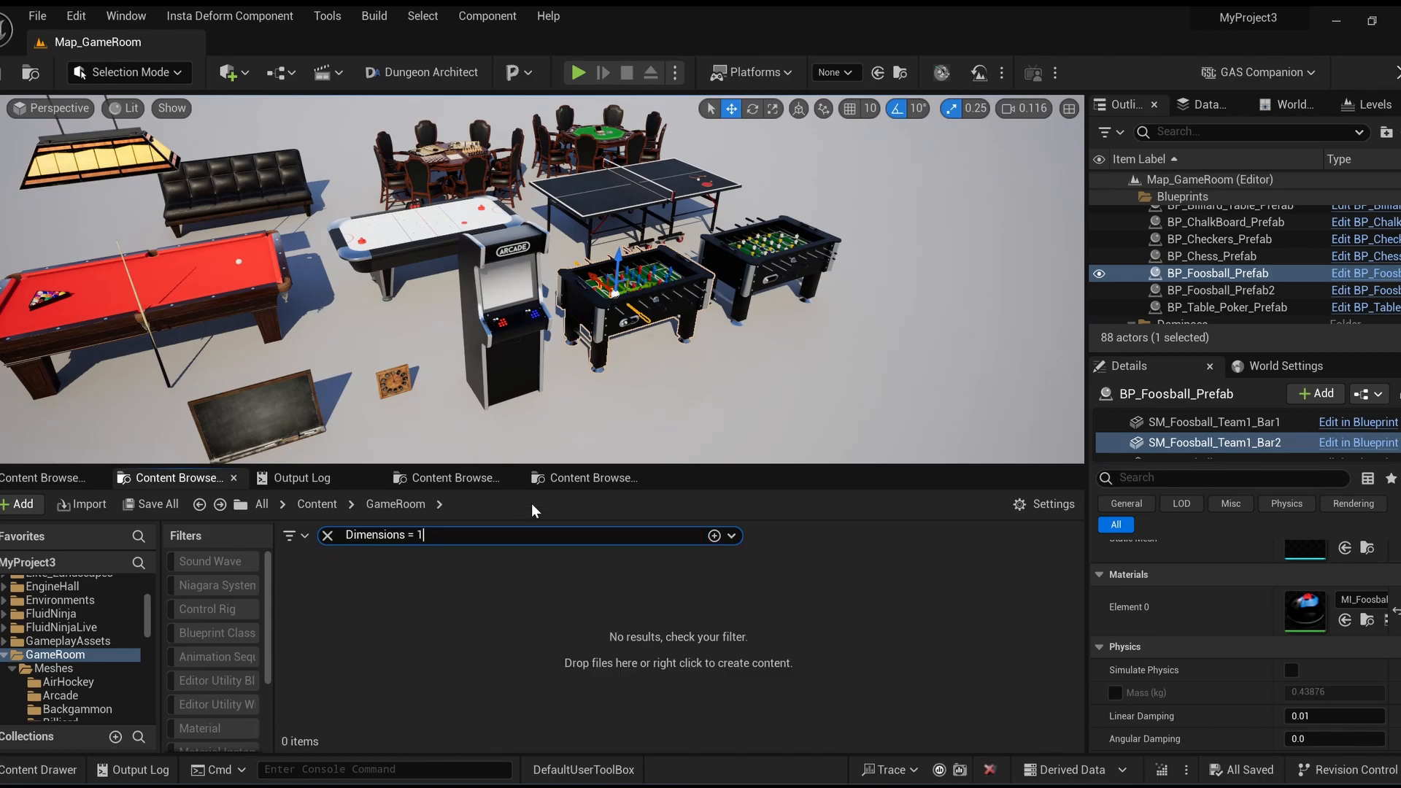
key(BackSpace)
text(128)
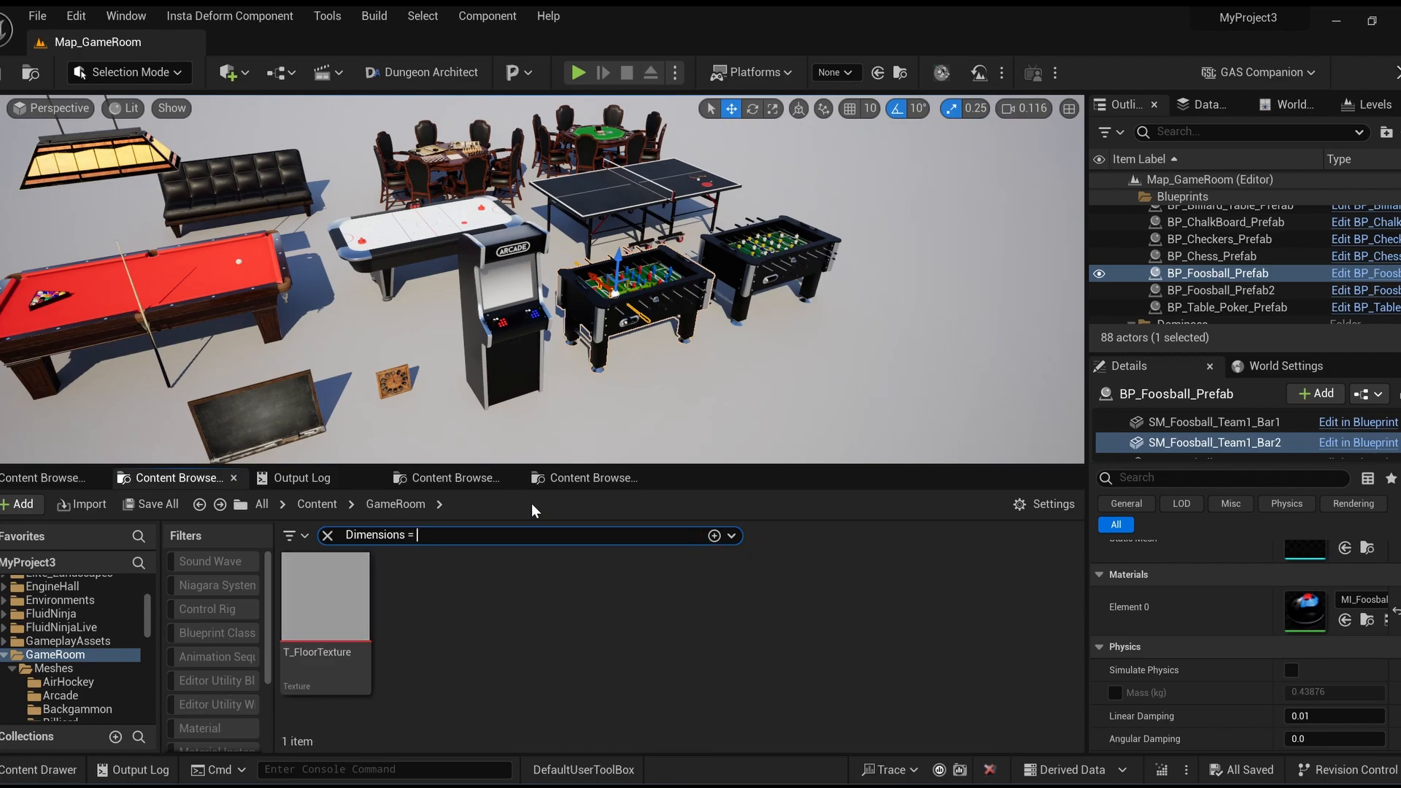
Search the GameRoom assets for textures with an alpha channel using HasAlphaChannel=true
key(ctrl+a)
key(BackSpace)
text(alpha)
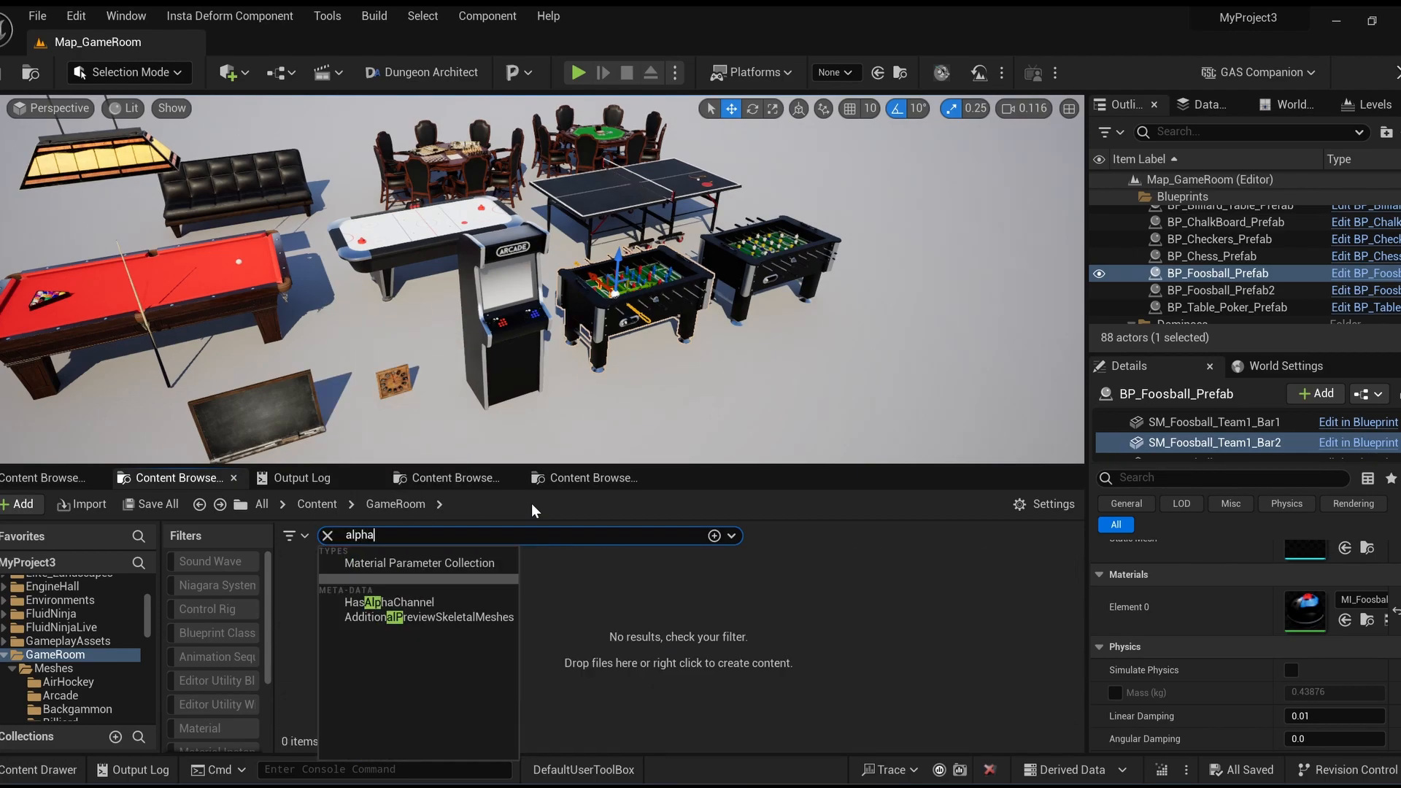
text(ch)
key(Down)
text(=true)
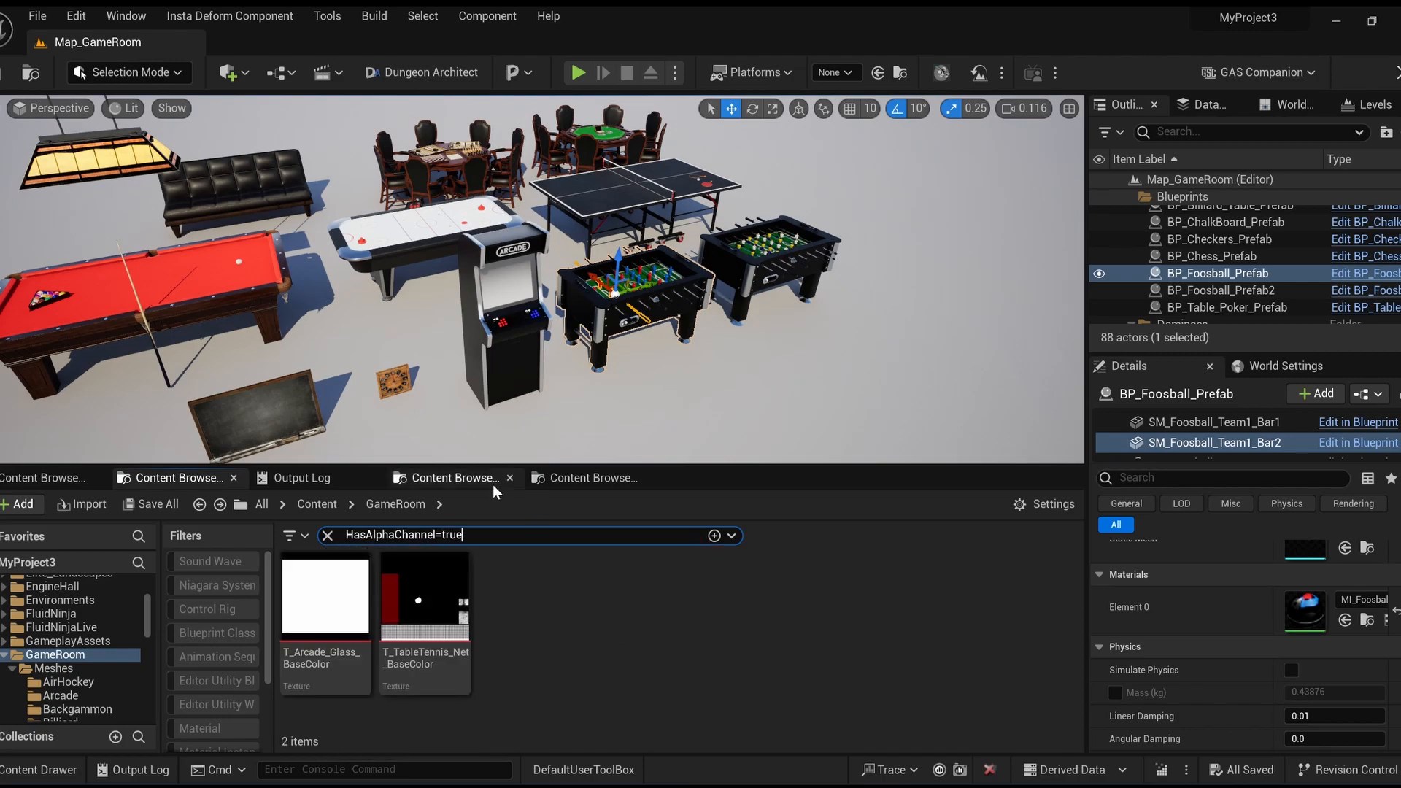
Search the GameRoom assets for the densest meshes, using Vertices > 25000 and Vertices > 35000
key(BackSpace)
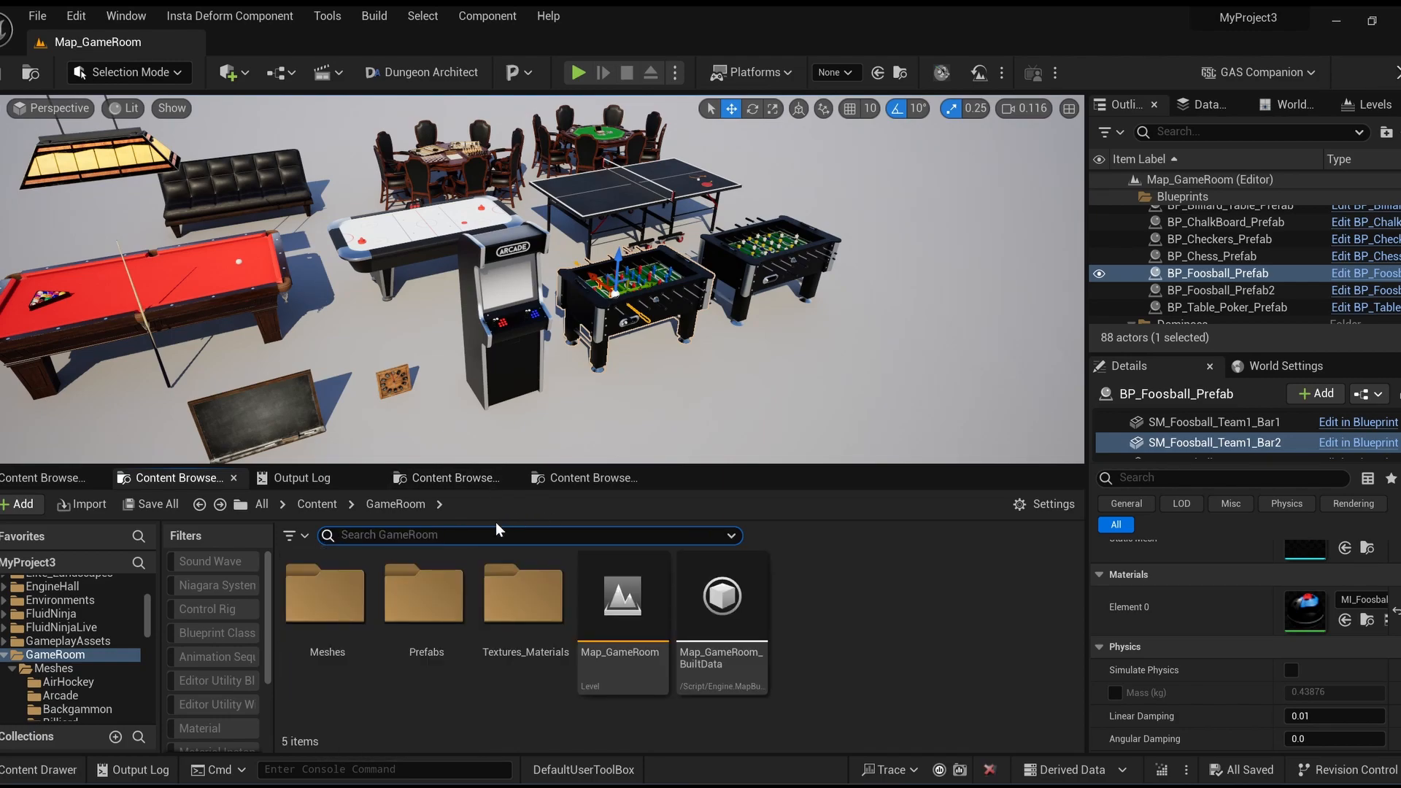
text(Vertices)
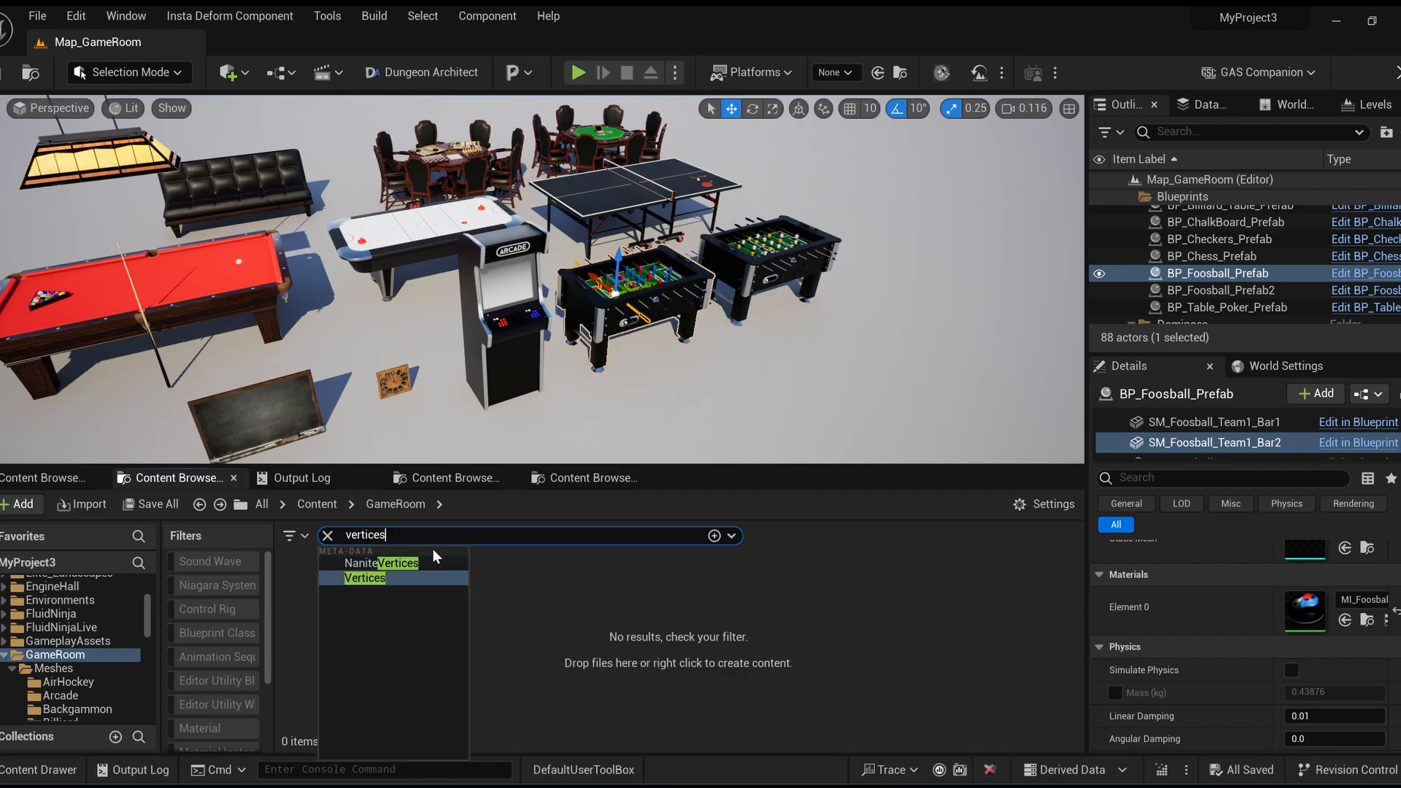
click(124, 108)
click(363, 416)
click(125, 108)
click(366, 395)
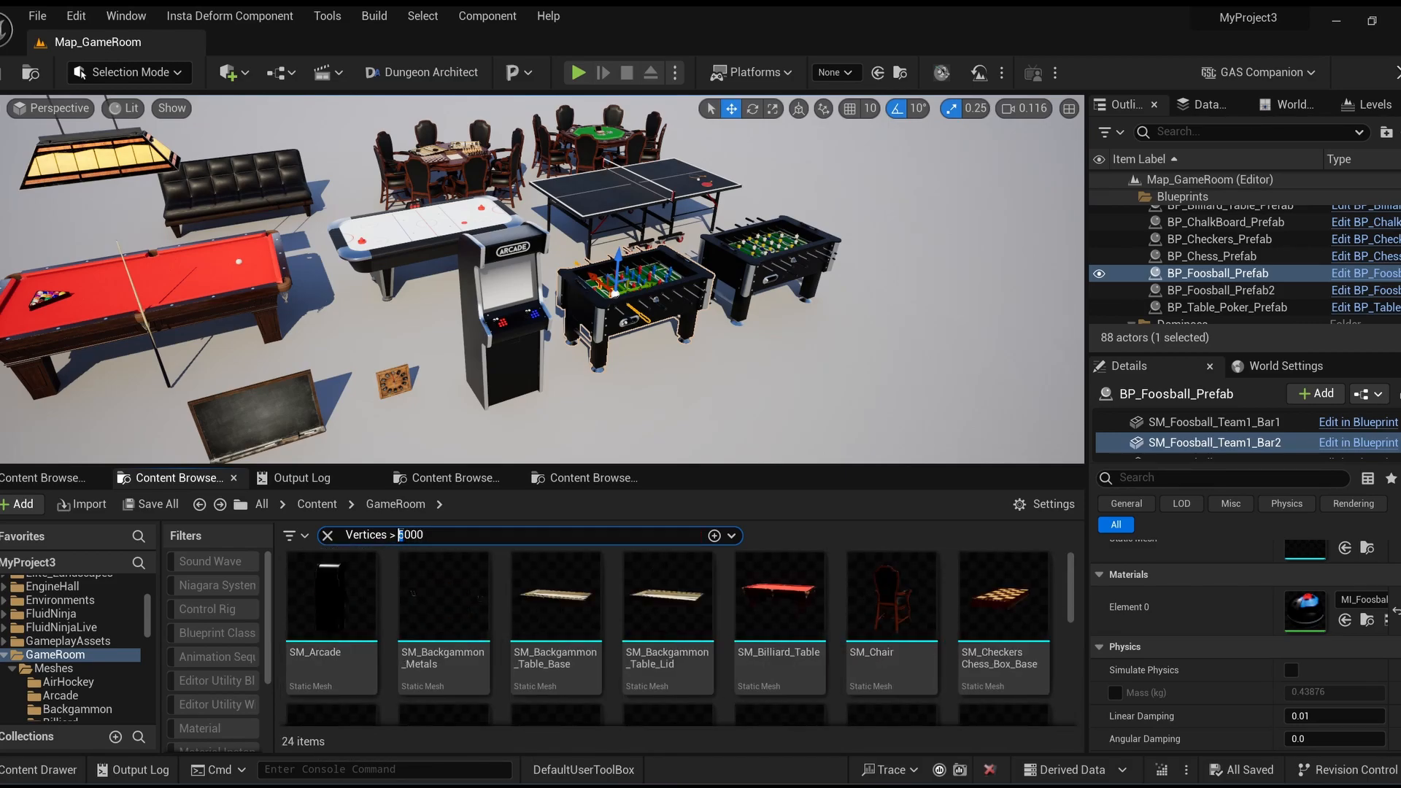
scroll(557, 607, down, 2)
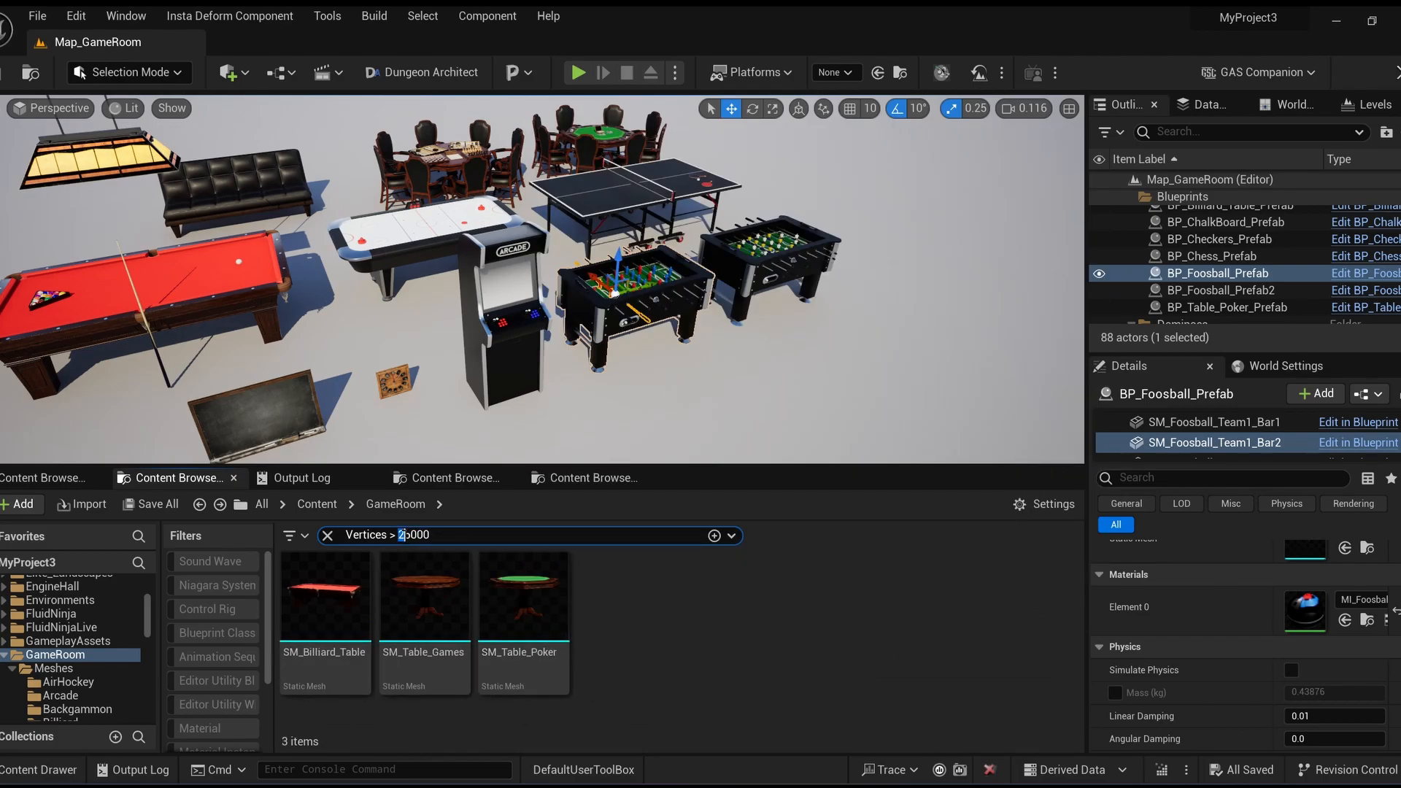
mouse_move(330, 600)
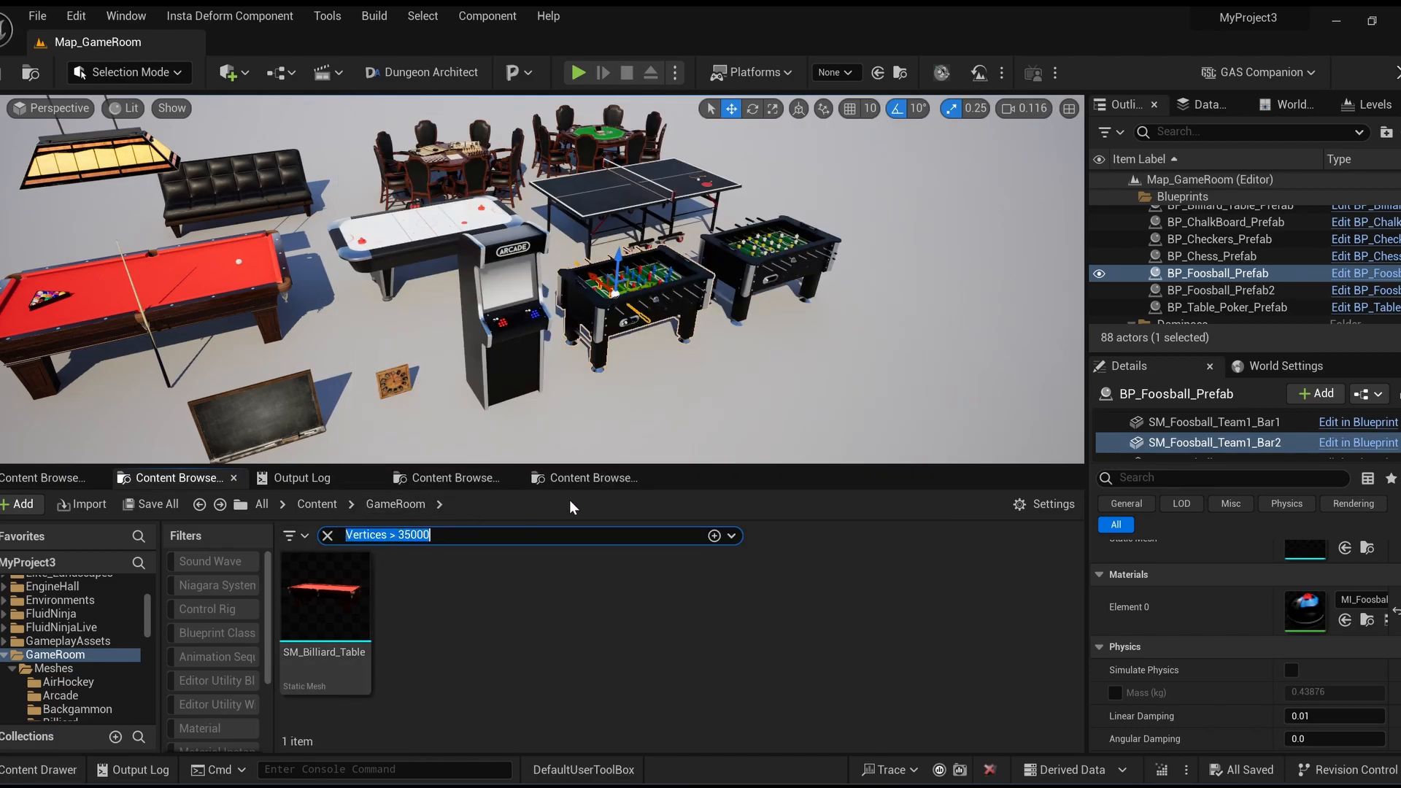
Search the GameRoom assets for meshes with multiple materials, using Materials > 1 and raising the threshold to 2 and 3
text(materials)
key(Tab)
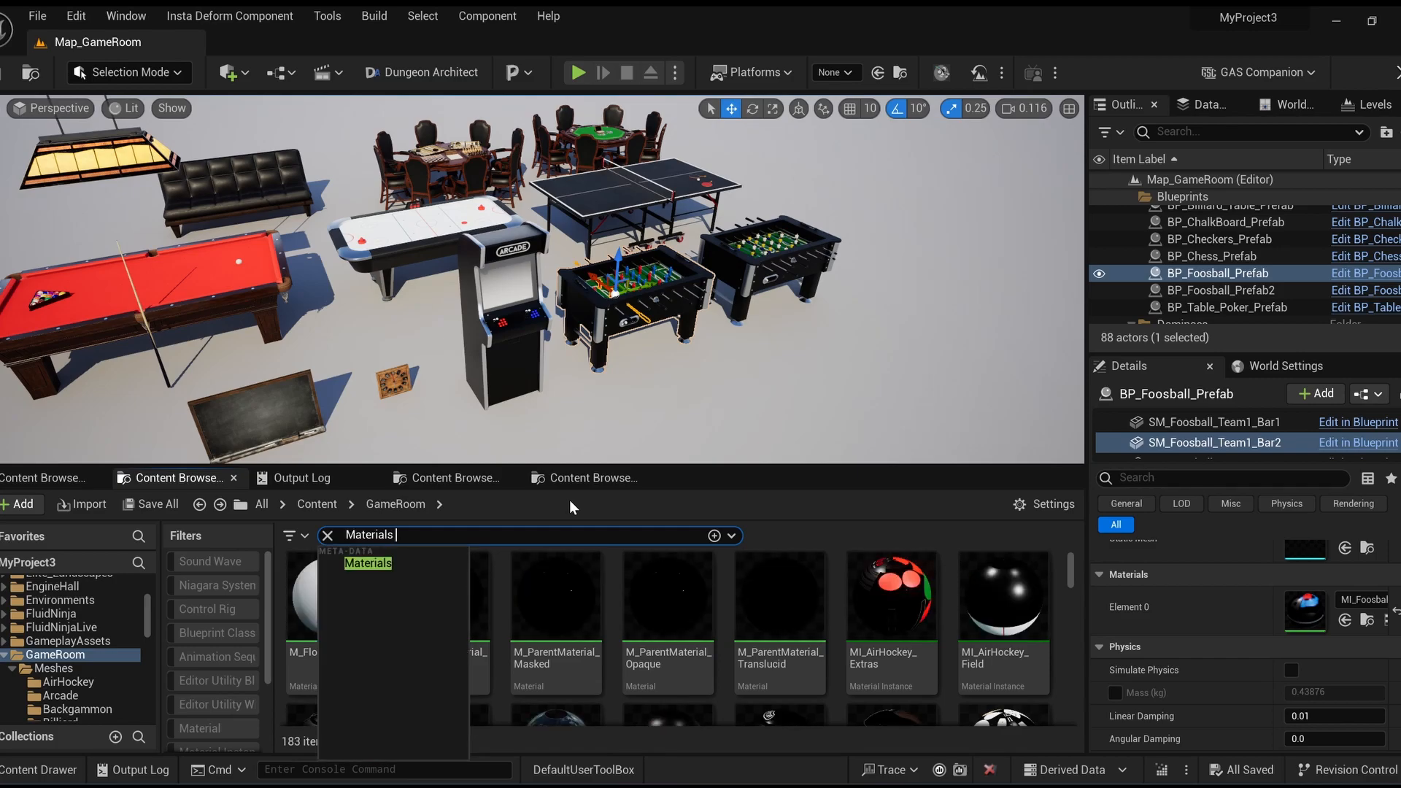
text(> 1)
scroll(787, 639, down, 2)
scroll(503, 589, up, 3)
drag(402, 535, 267, 537)
text(2)
text(3)
click(604, 718)
Search the GameRoom assets by LODs > 1 and by UVChannels > 1 and > 2, and clear the search
text(LODs > 1)
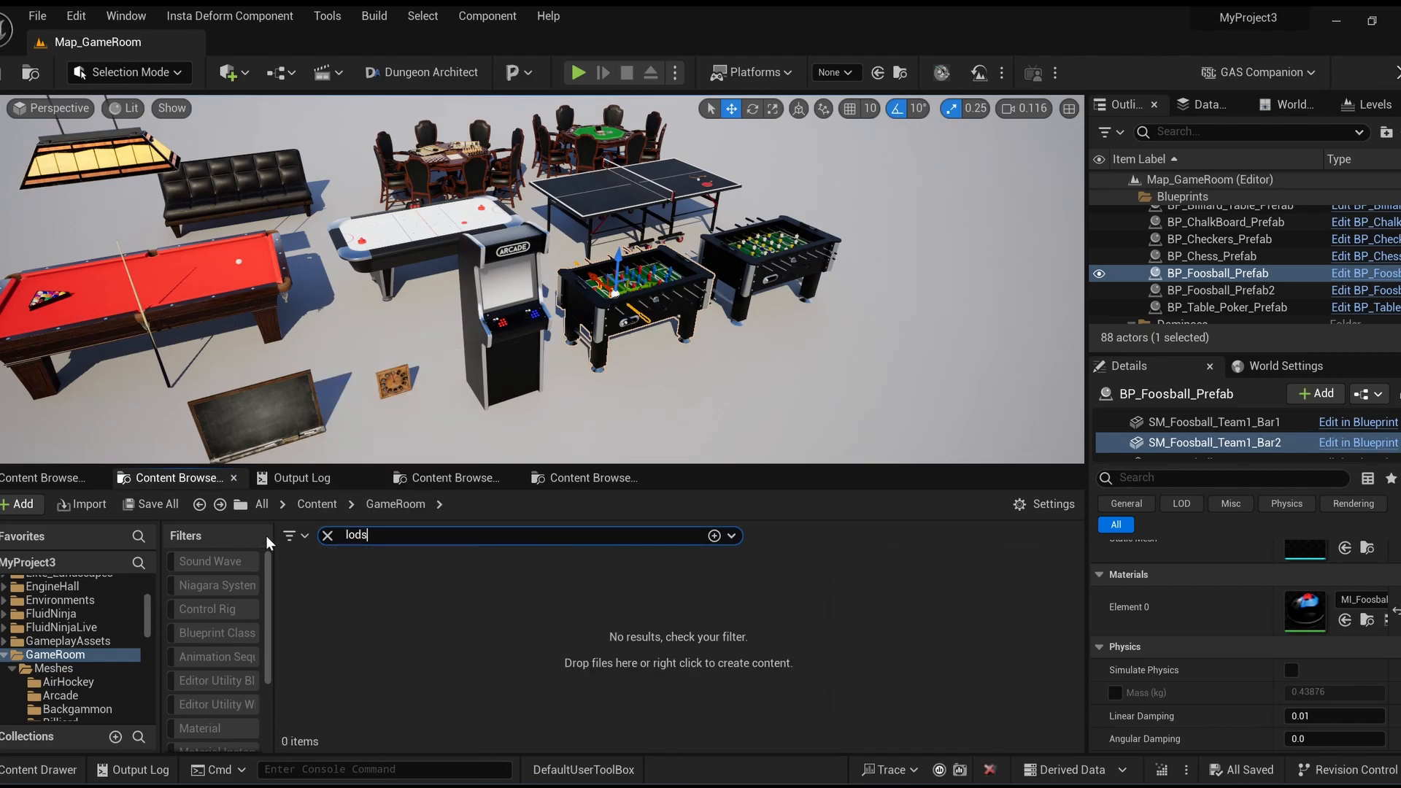
key(ctrl+a)
text(UVChannels)
text( > 2)
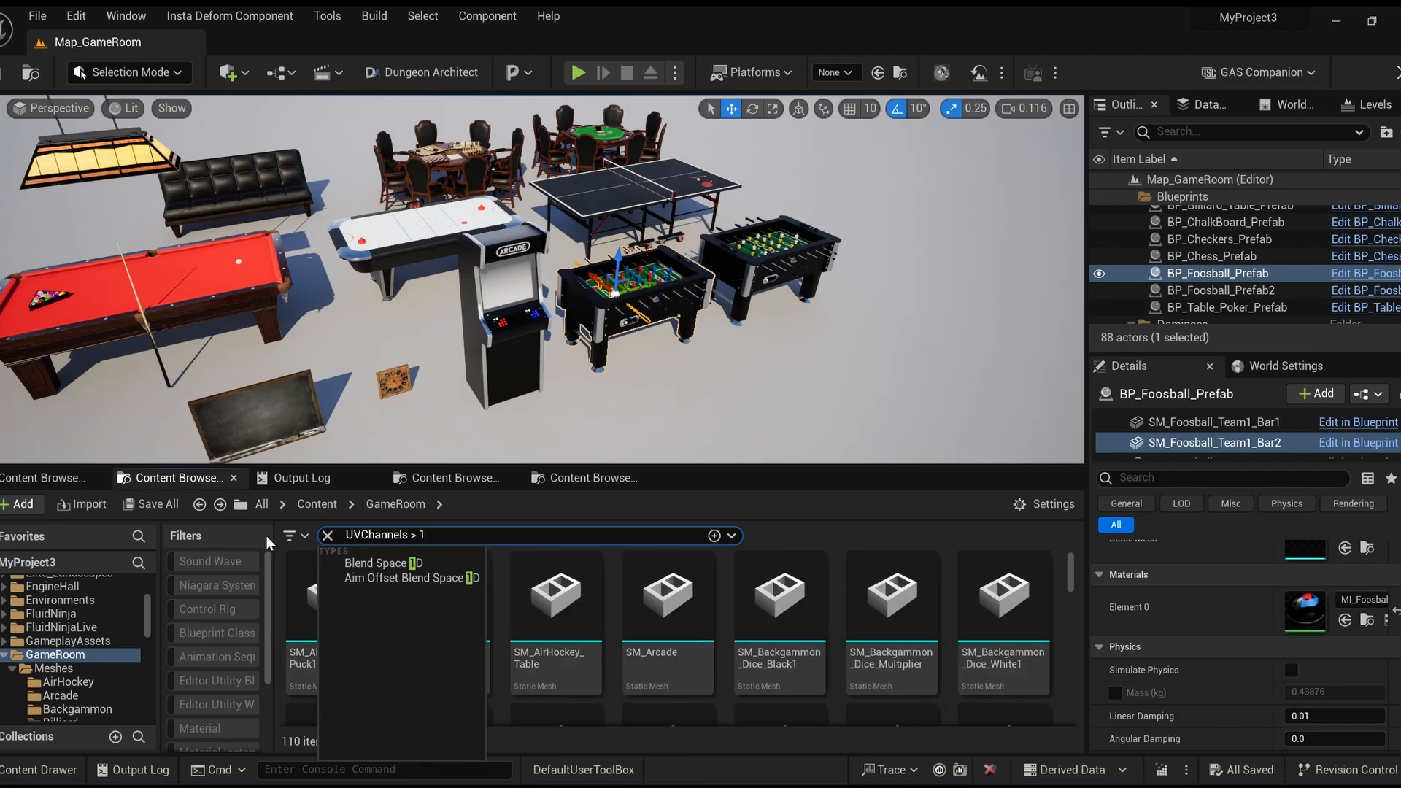
key(ctrl+a)
key(BackSpace)
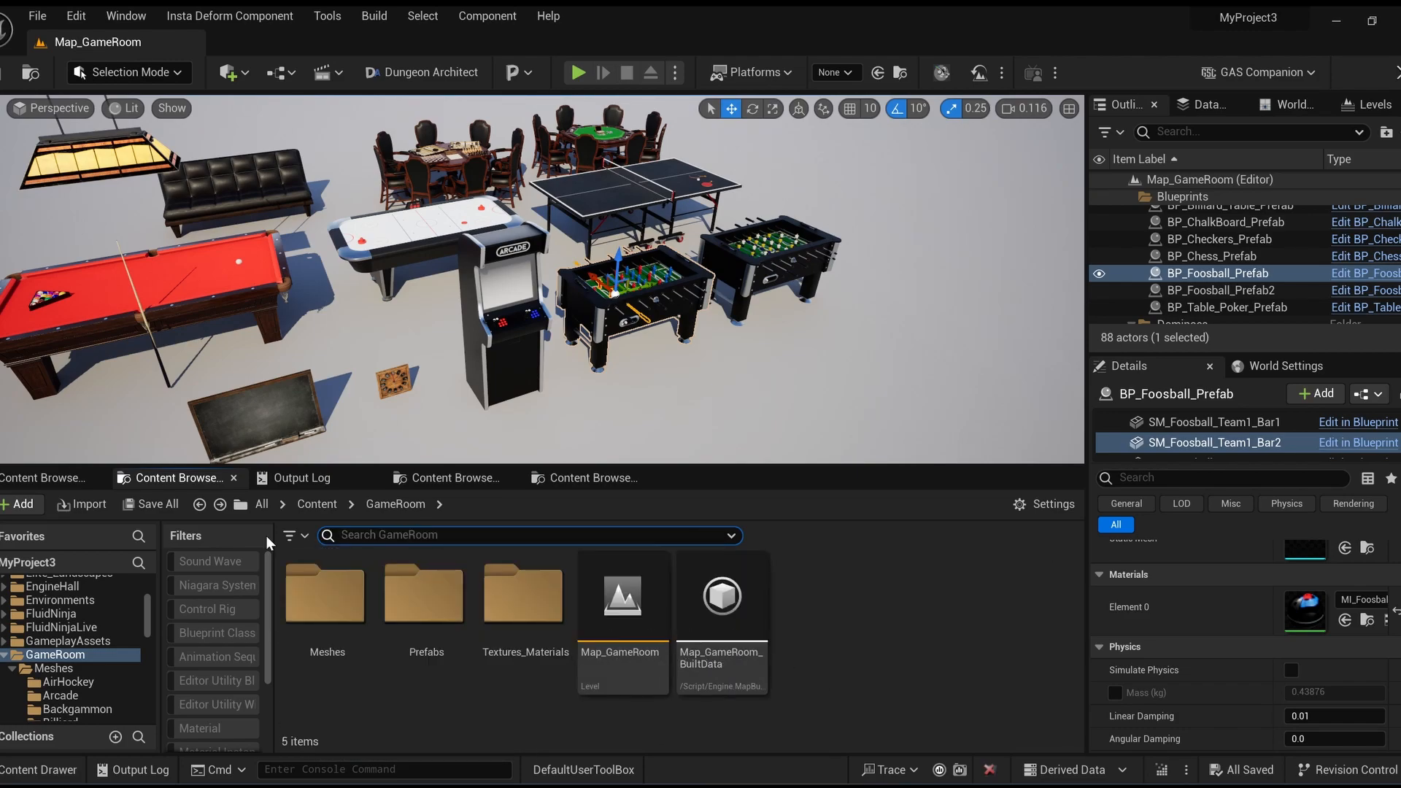
Compare the GameRoom assets under the Material and Material Instance filters, leaving only the Material filter active
scroll(212, 621, down, 1)
click(207, 699)
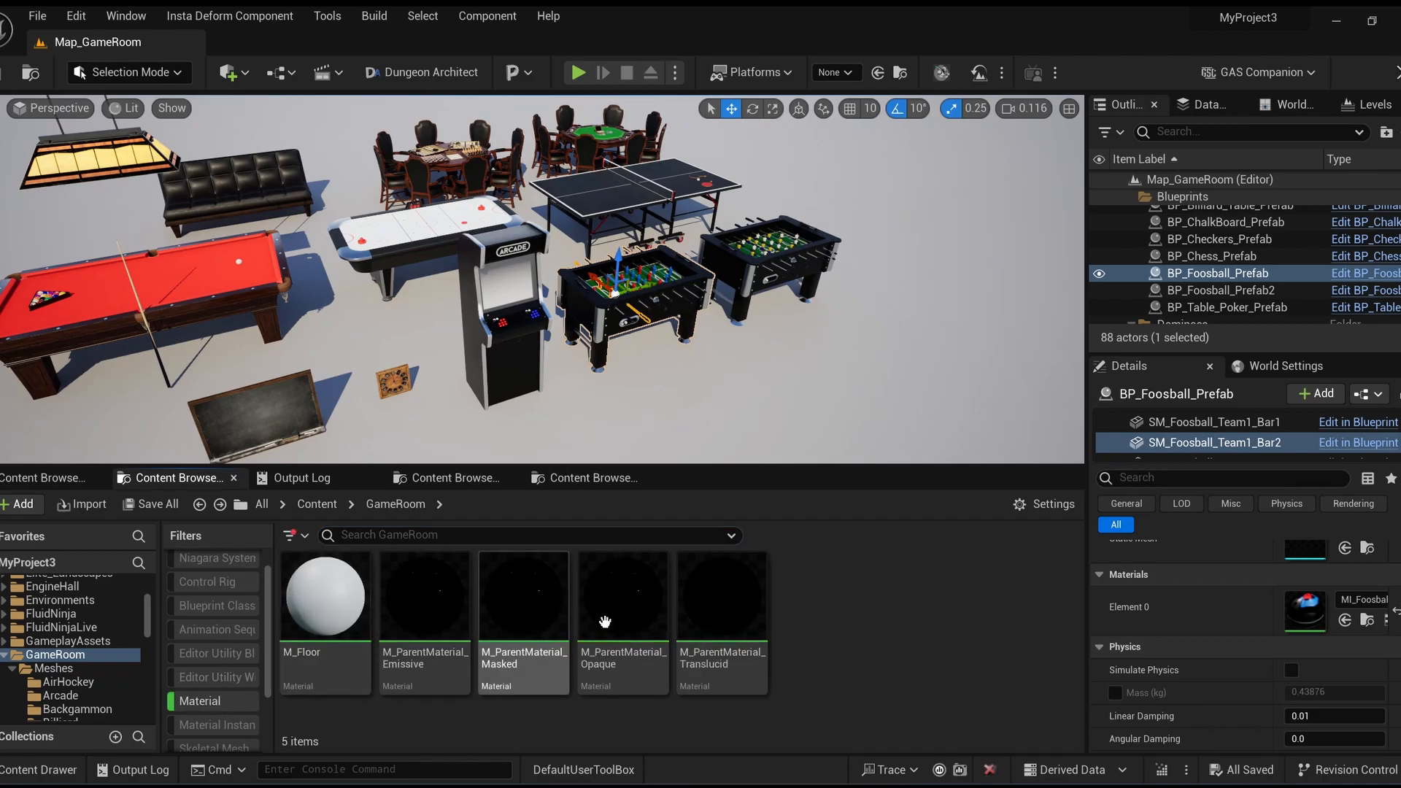
click(188, 707)
click(209, 728)
click(209, 728)
click(206, 702)
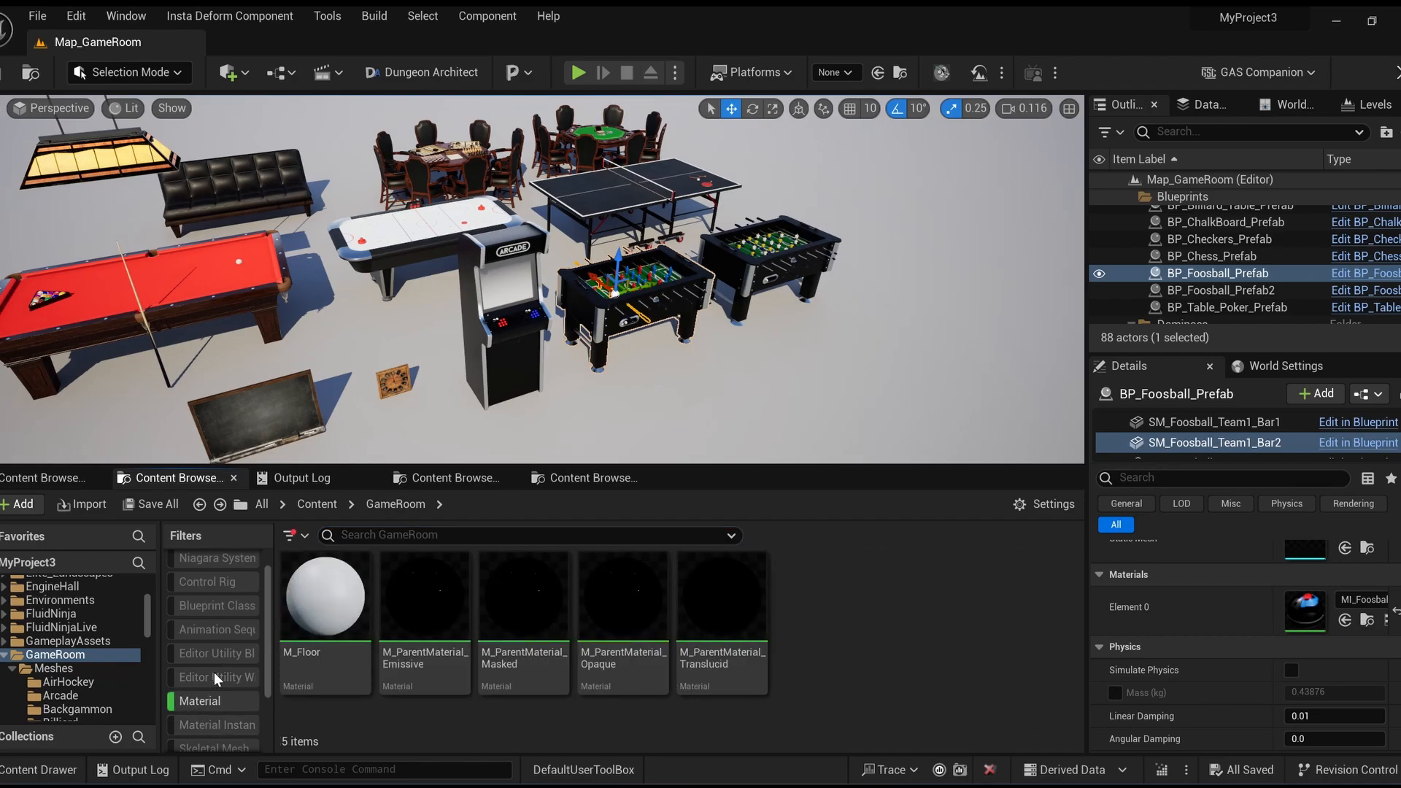
Examine the material graphs and shader stats of M_ParentMaterial_Emissive, M_ParentMaterial_Masked and M_ParentMaterial_Translucid
double_click(314, 621)
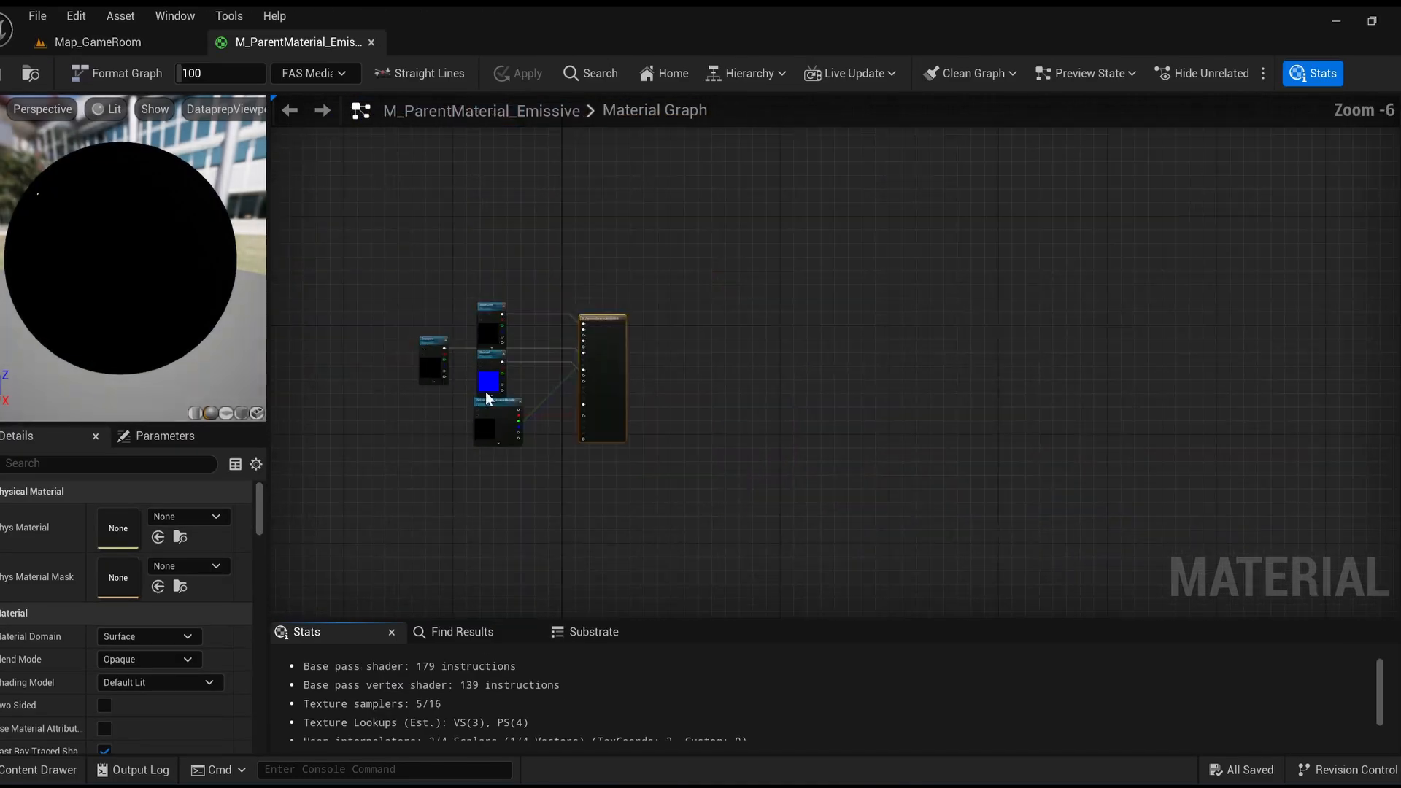
scroll(488, 398, up, 3)
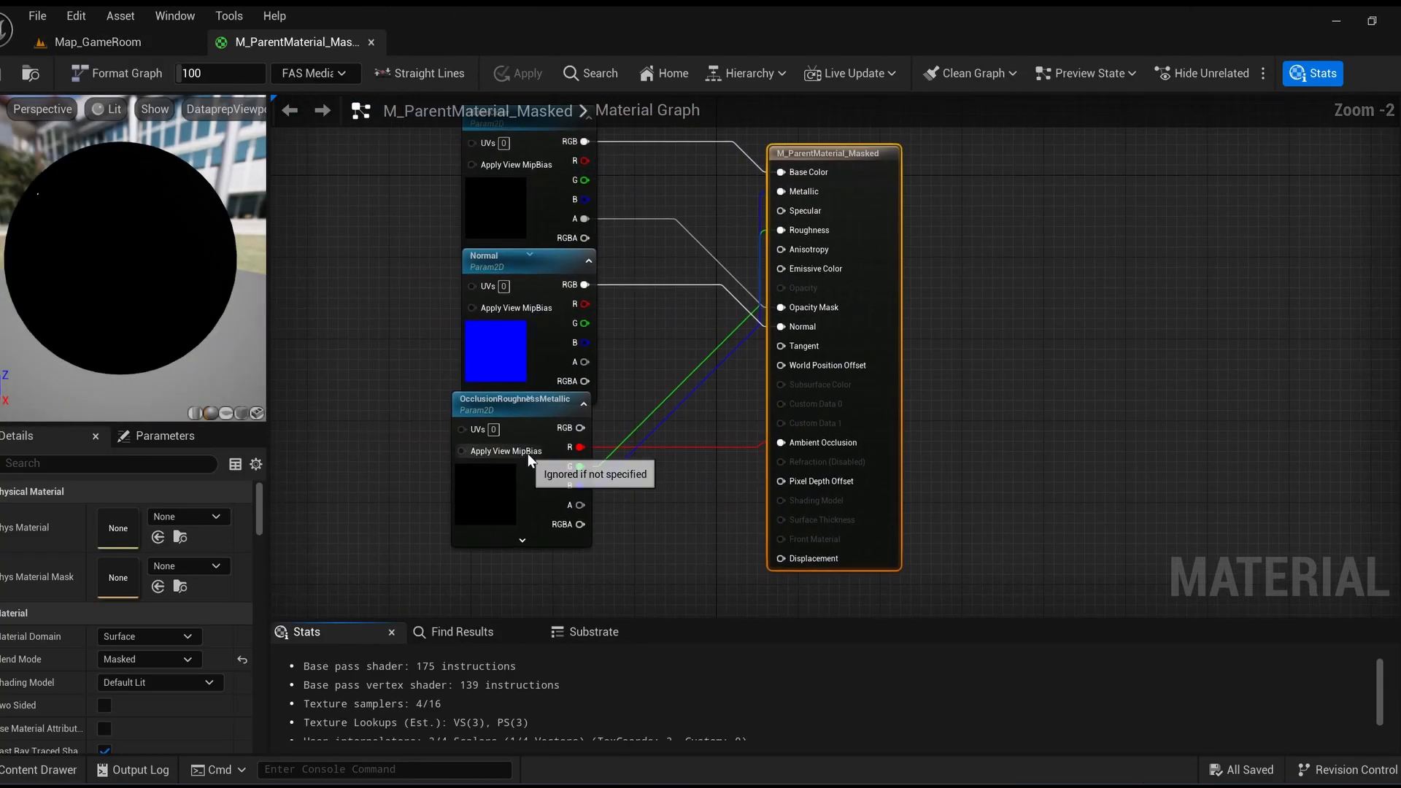
scroll(527, 453, down, 1)
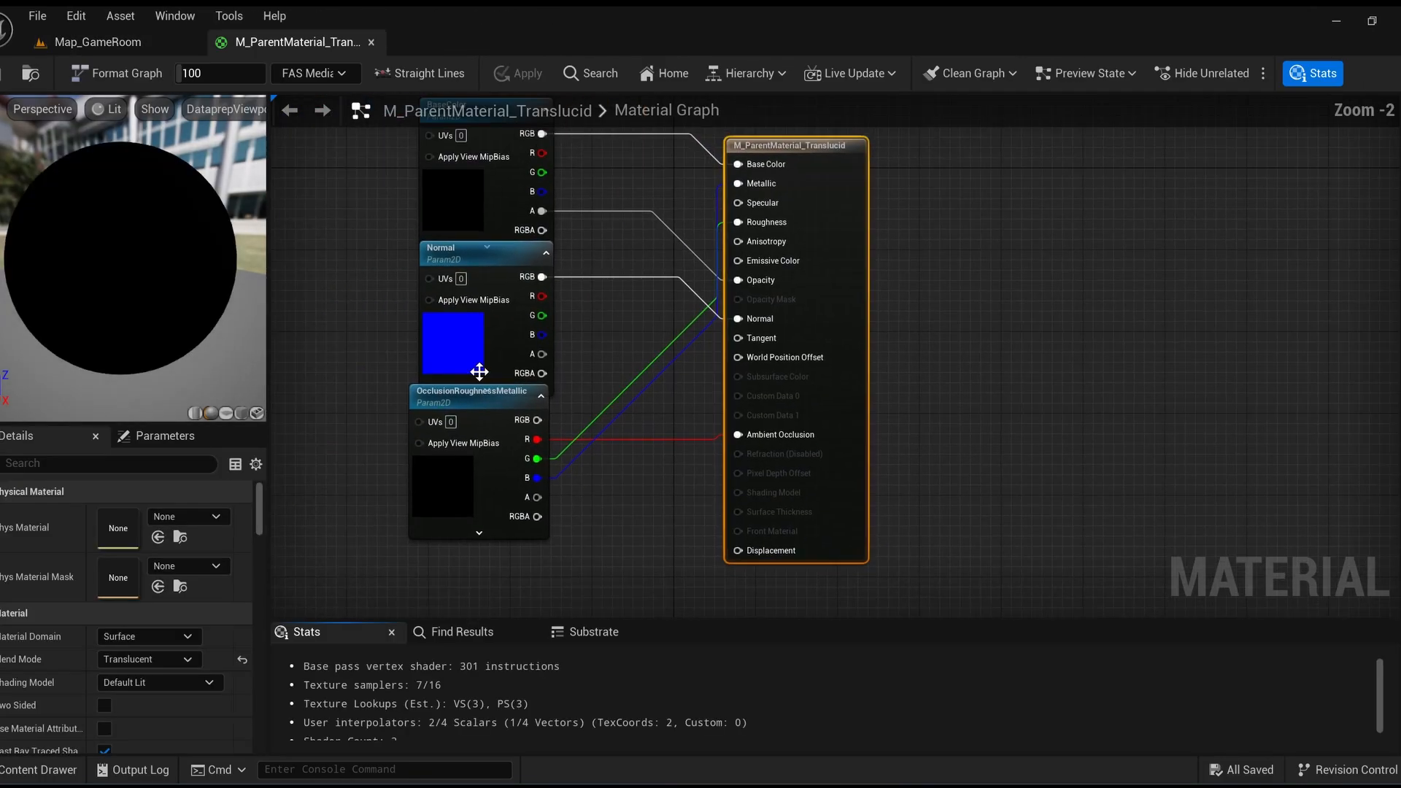
scroll(478, 372, down, 1)
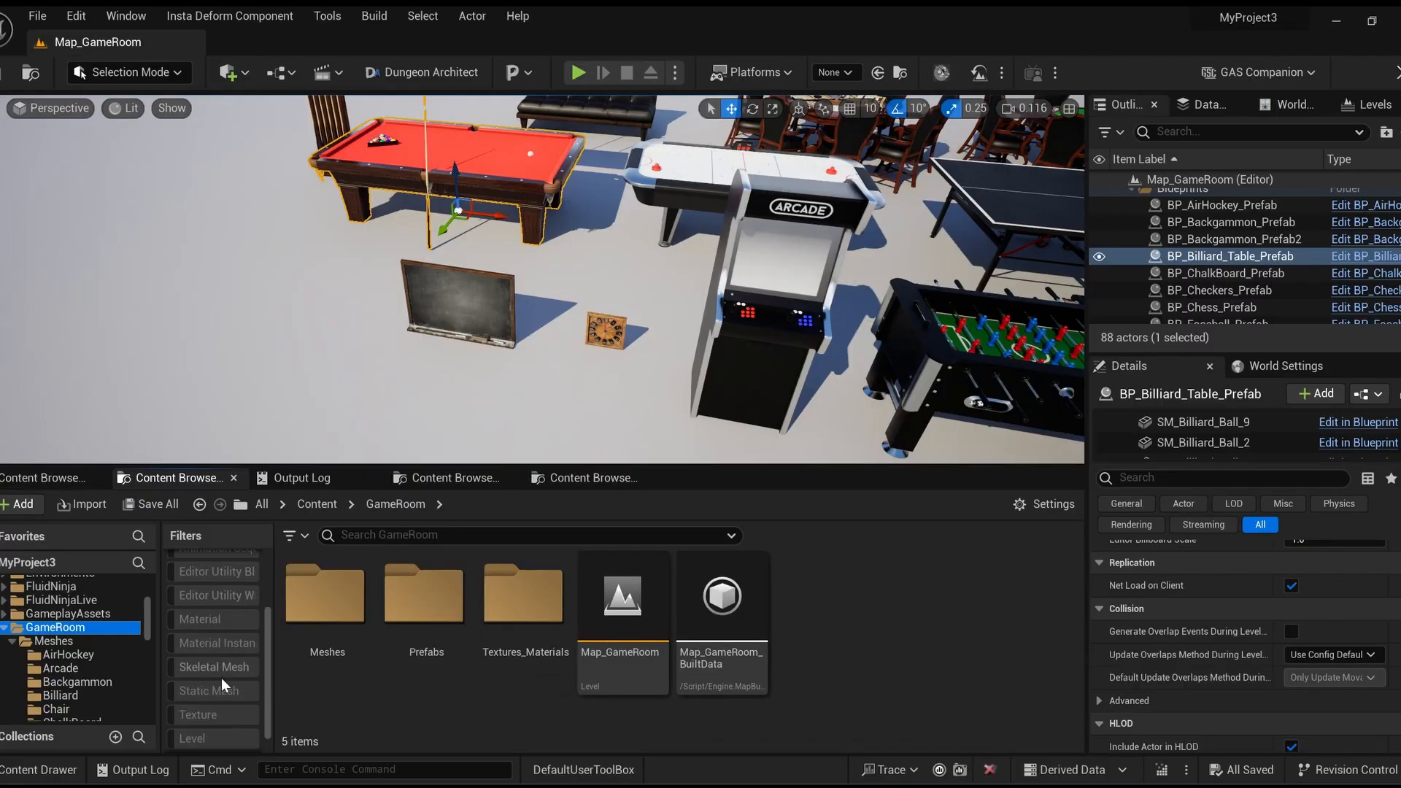
Filter GameRoom to static meshes, search for materials = 1, and open SM_AirHockey_Pusher1 in the UV Editor
click(222, 689)
text(materials = 1)
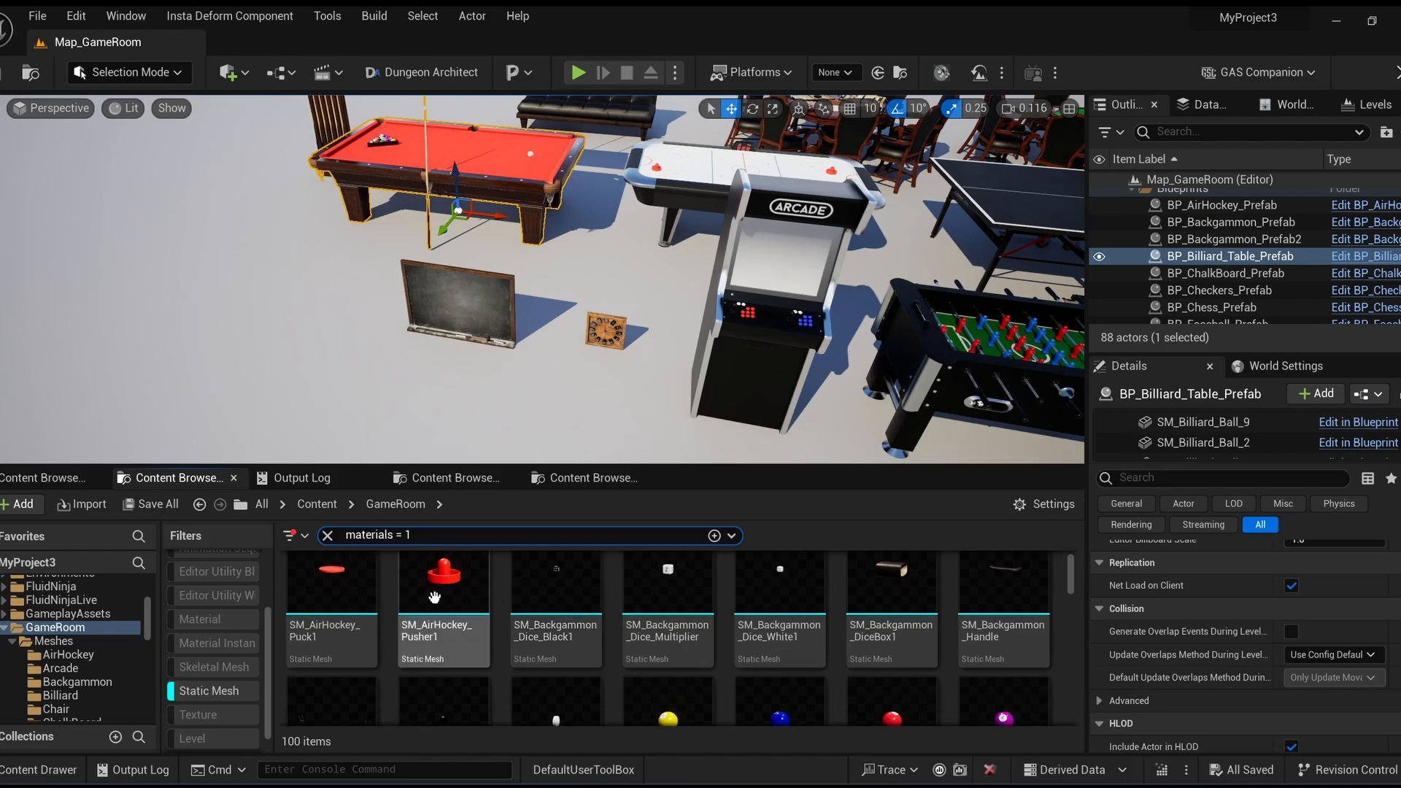
right_click(438, 606)
click(511, 196)
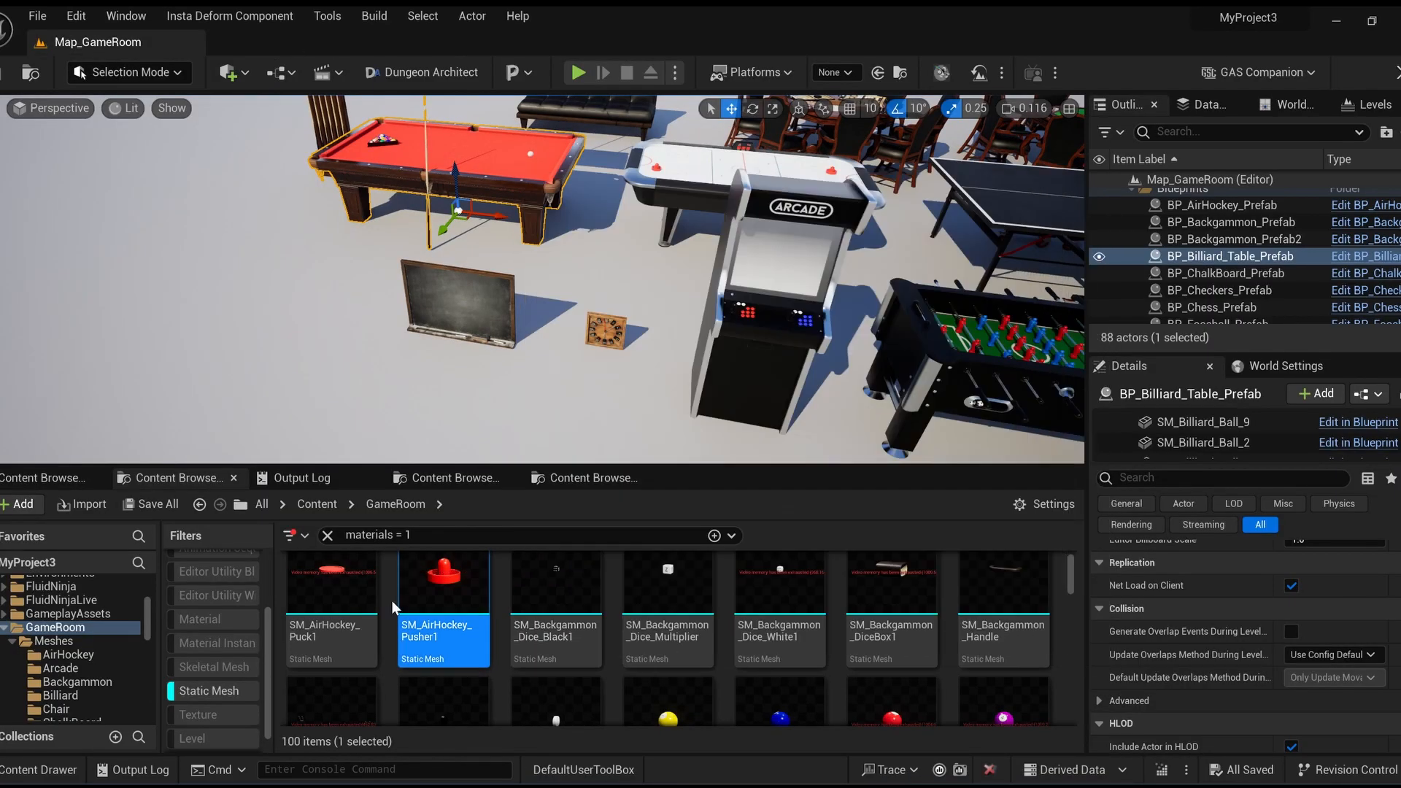
Check the UV layout of SM_Billiard_Ball_1 in the UV Editor
right_click(313, 628)
click(672, 601)
scroll(667, 603, down, 4)
click(678, 600)
right_click(679, 600)
click(722, 194)
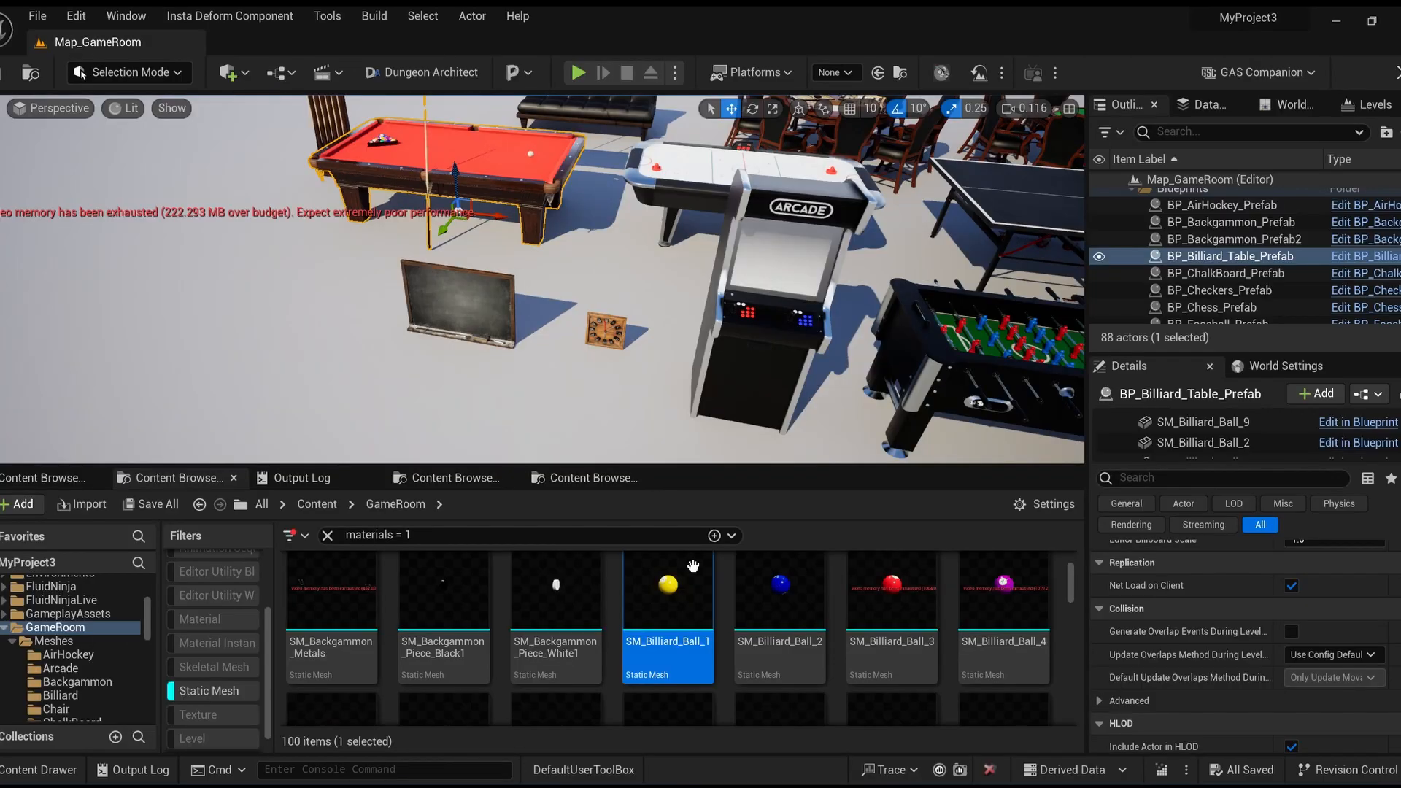
Open the checkers and chess box base mesh in the UV Editor
scroll(876, 635, down, 3)
click(1006, 619)
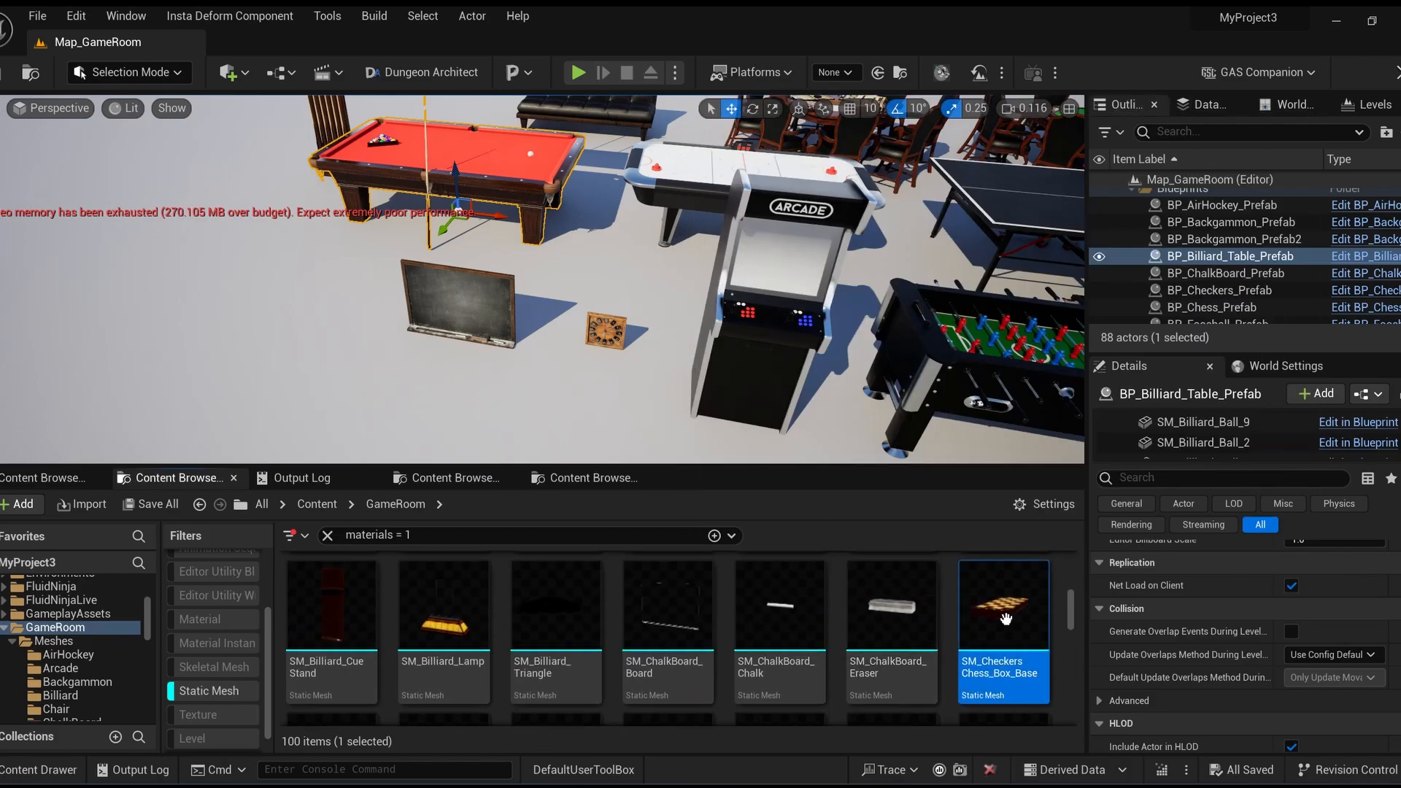
right_click(1006, 619)
click(1075, 193)
click(495, 435)
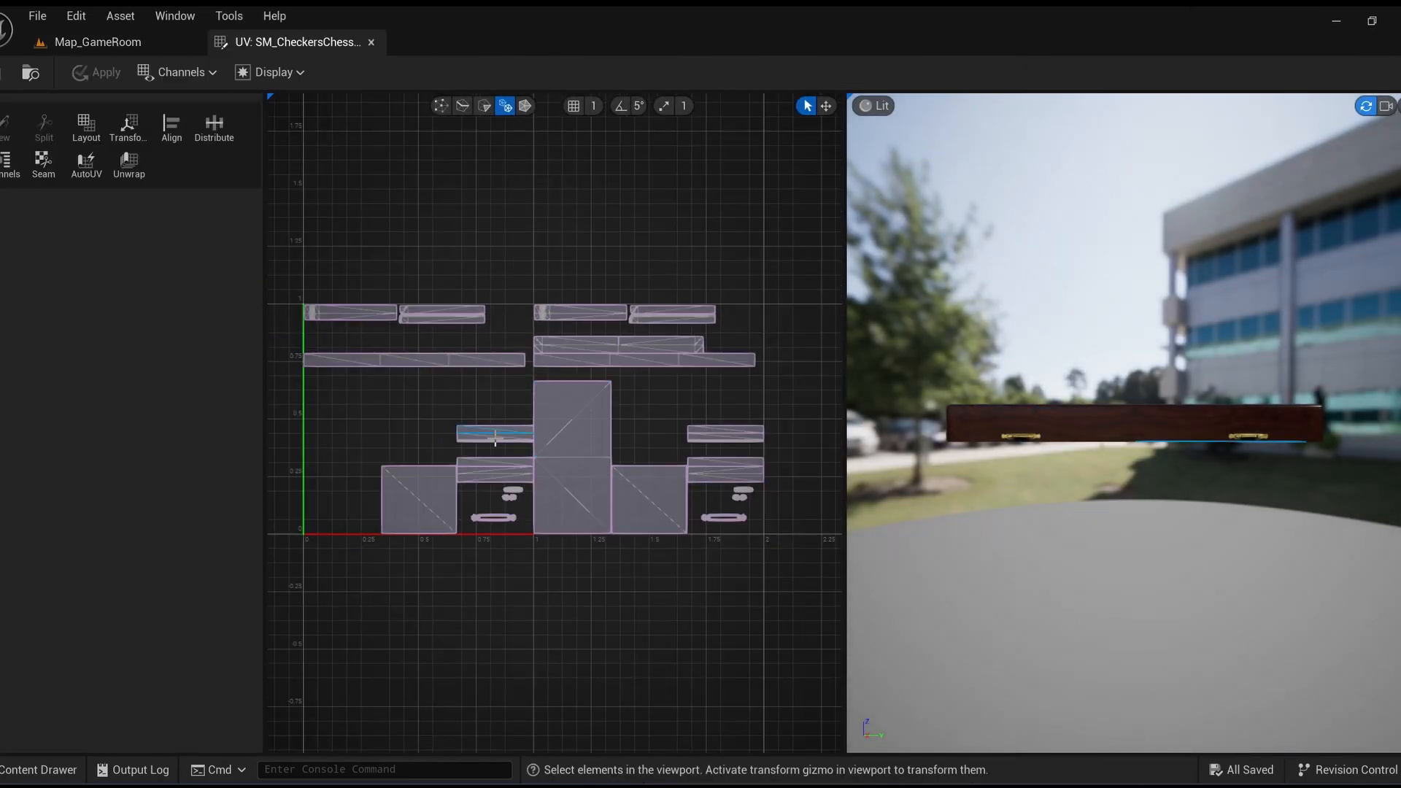
Select UV islands of the chess box base to see which faces they cover, and close its UV Editor
scroll(277, 555, up, 4)
right_drag(811, 526, 632, 501)
scroll(632, 500, down, 6)
drag(622, 319, 789, 521)
drag(1022, 365, 1051, 463)
click(1055, 503)
click(1124, 445)
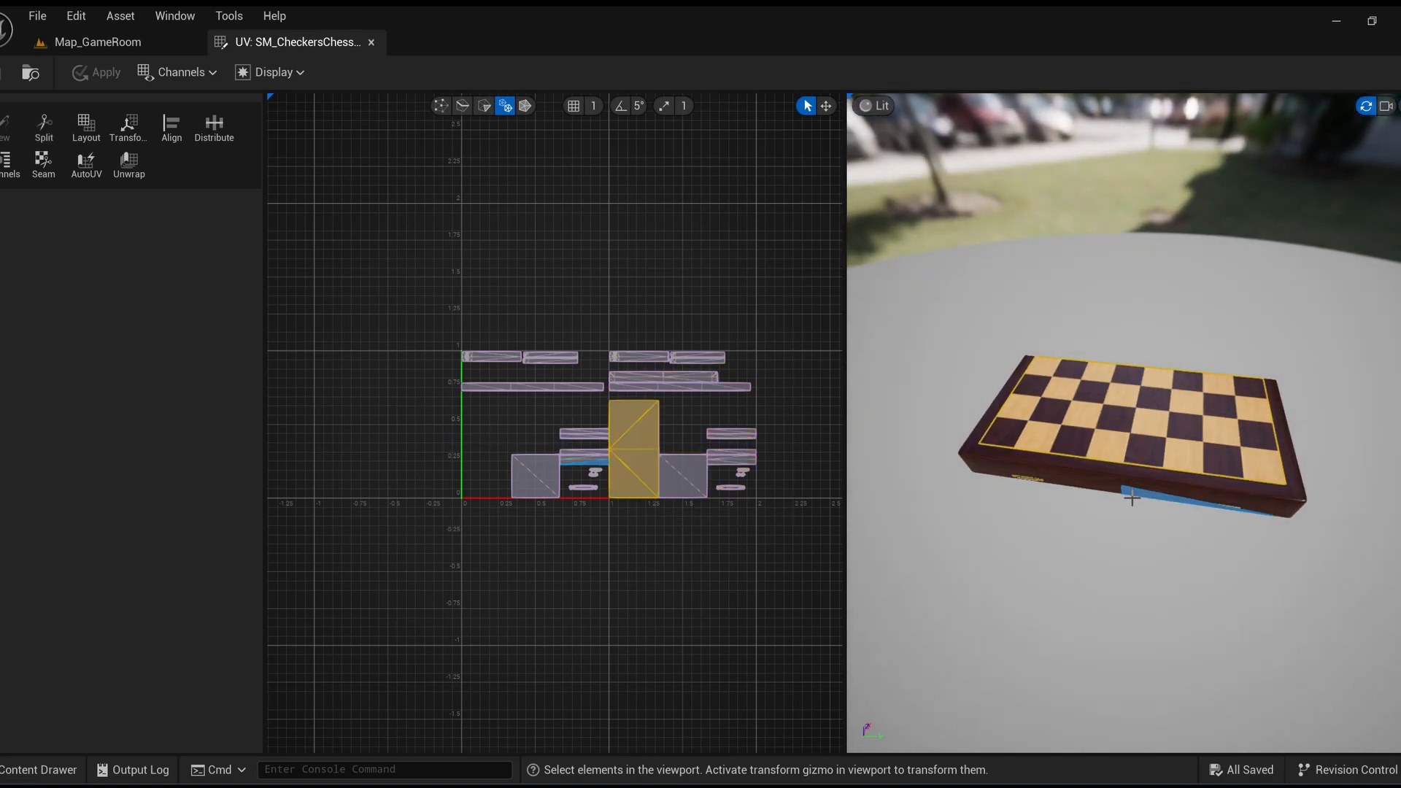
click(1000, 406)
drag(1000, 406, 1277, 492)
click(1061, 454)
click(1272, 459)
drag(1032, 459, 898, 467)
middle_click(305, 35)
Open the table tennis racquet mesh in the UV Editor, inspect its UV islands, and close the editor
scroll(664, 681, down, 1)
scroll(839, 654, down, 6)
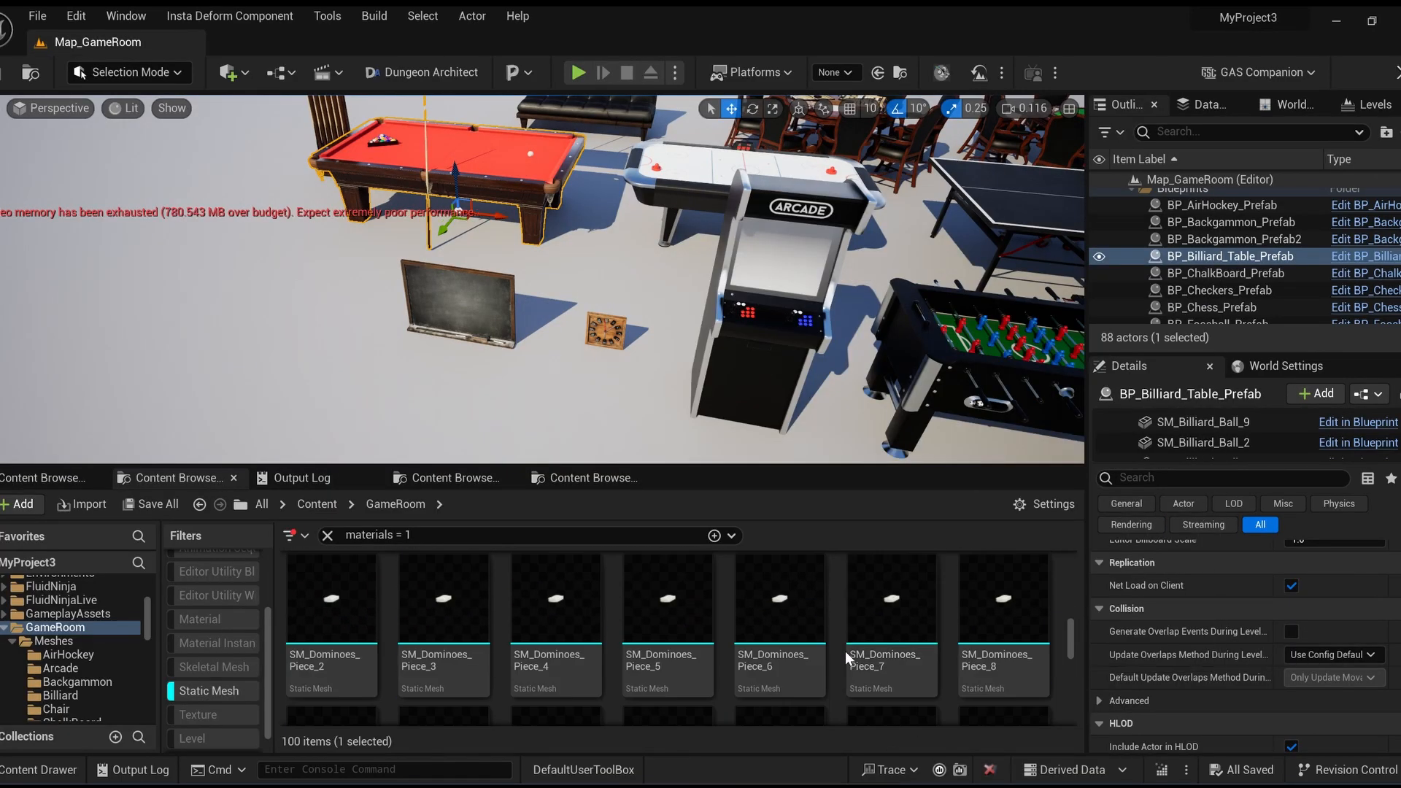
scroll(832, 648, down, 1)
right_click(446, 661)
click(511, 61)
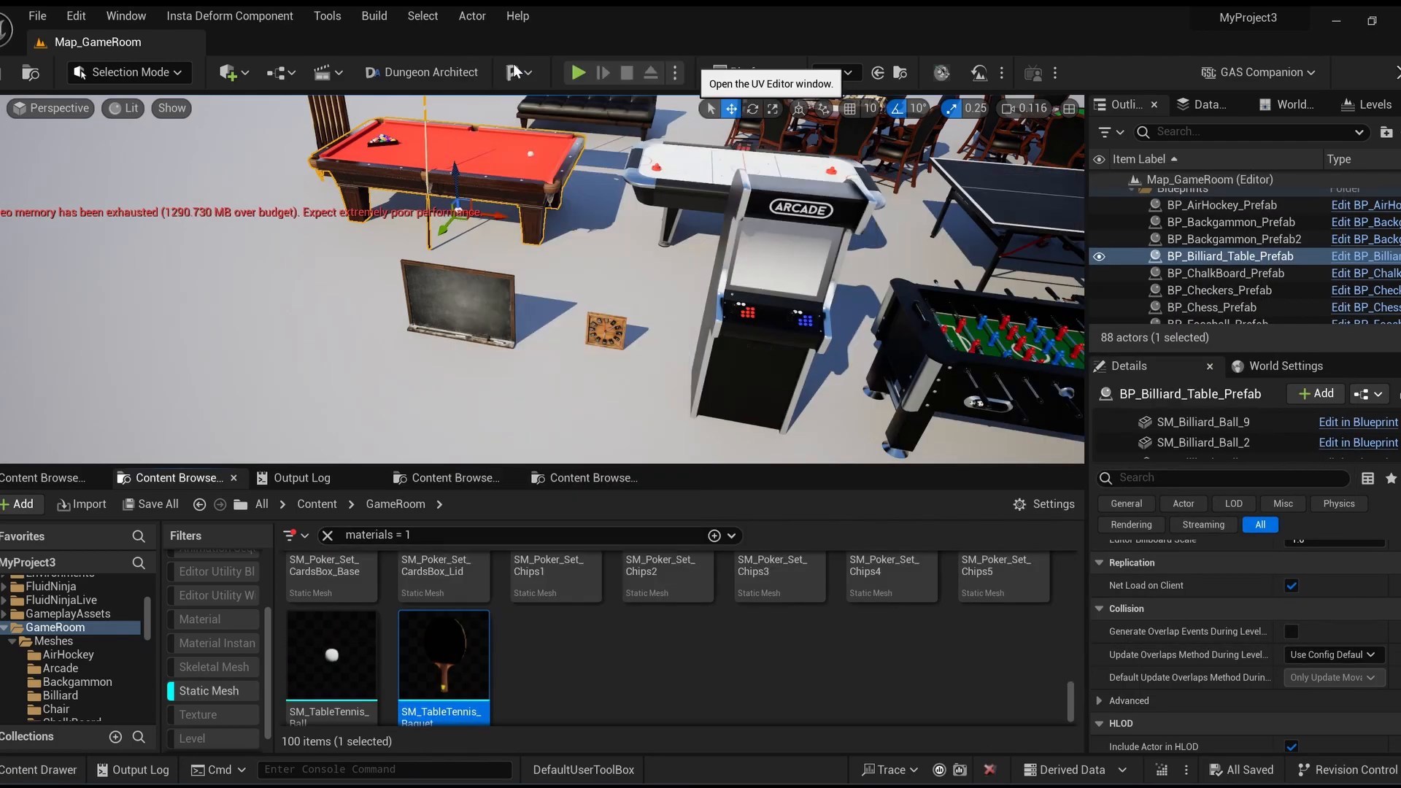
drag(1013, 419, 846, 454)
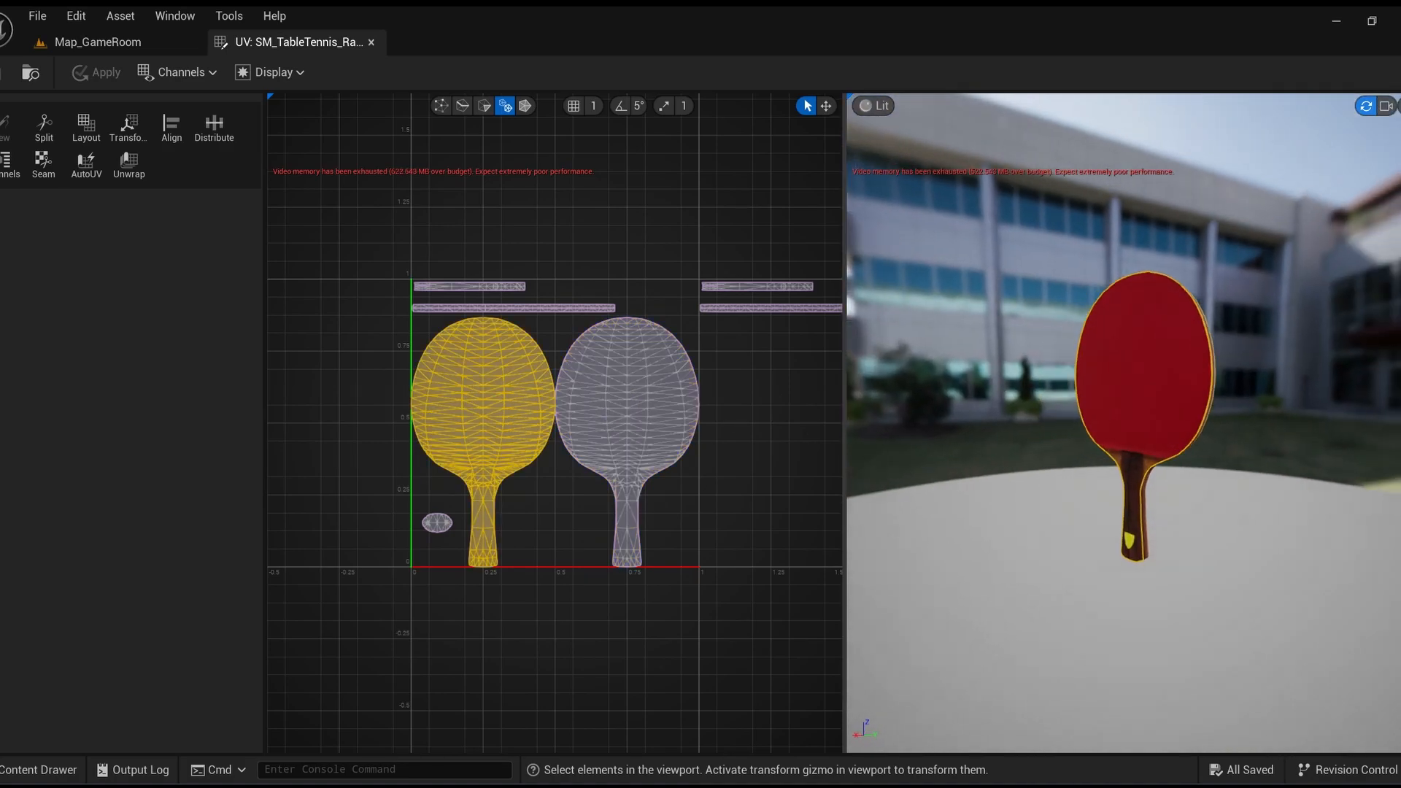
middle_click(269, 51)
Open a red-team foosball bar mesh in the UV Editor, inspect its UV islands, and close the editor
scroll(574, 667, up, 4)
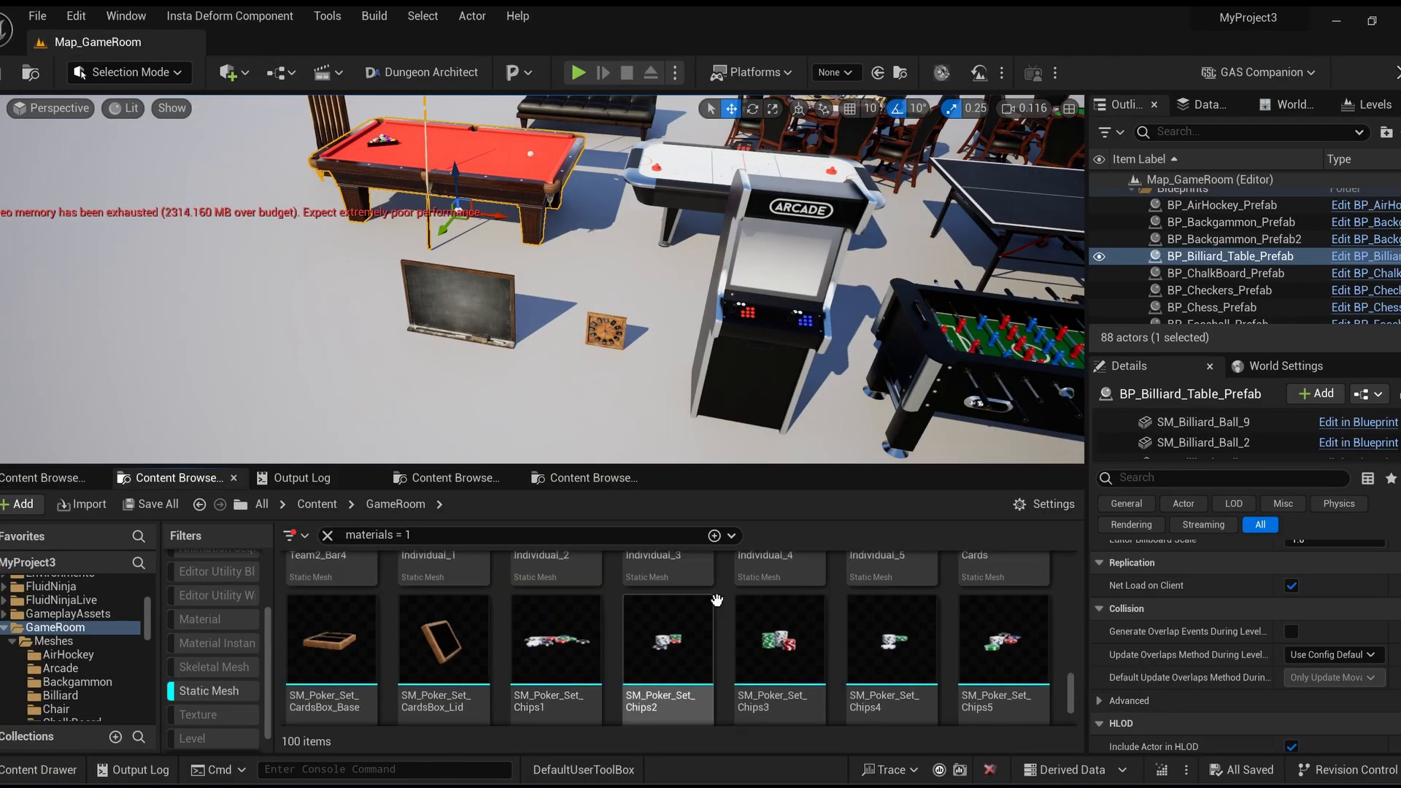
scroll(803, 621, up, 5)
scroll(730, 642, up, 3)
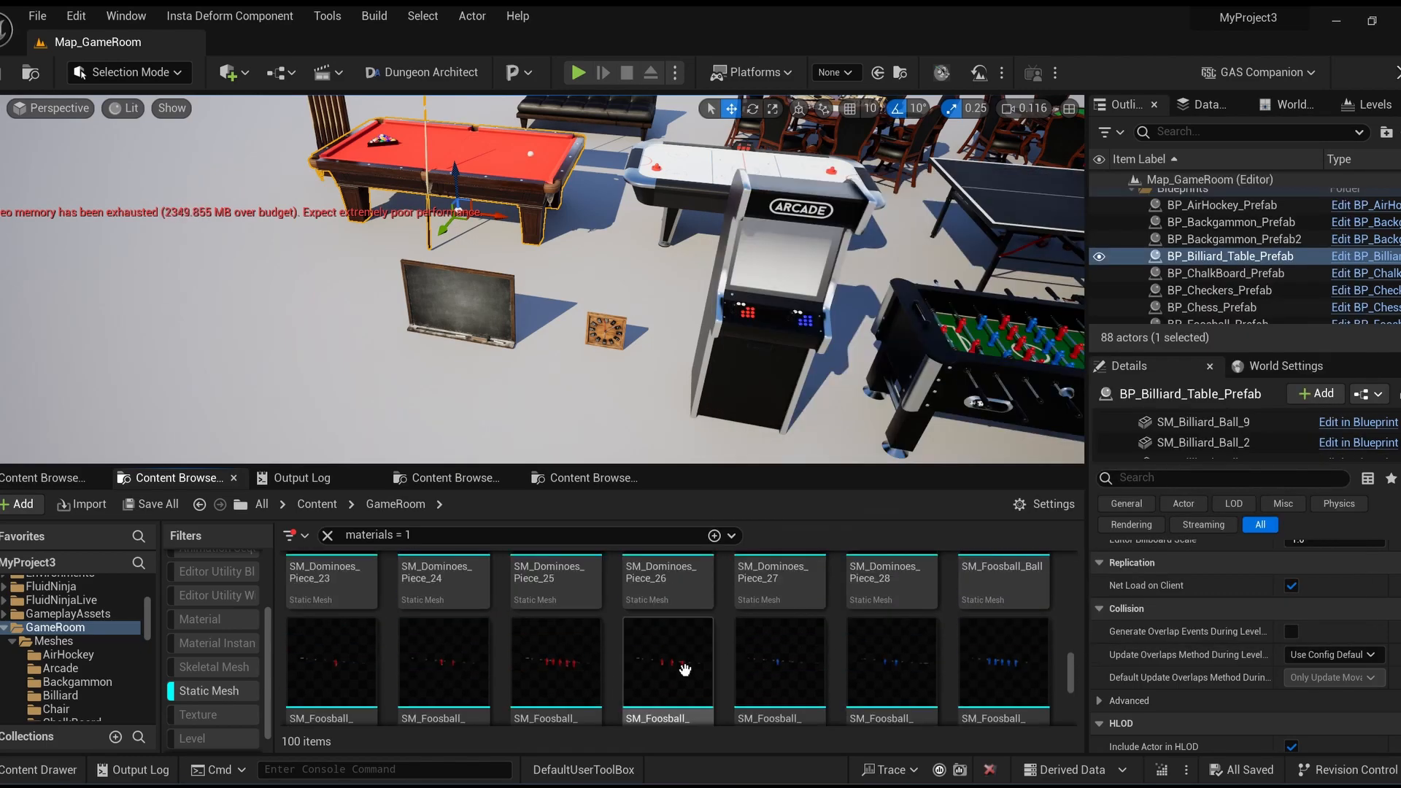
click(553, 624)
right_click(553, 623)
click(642, 196)
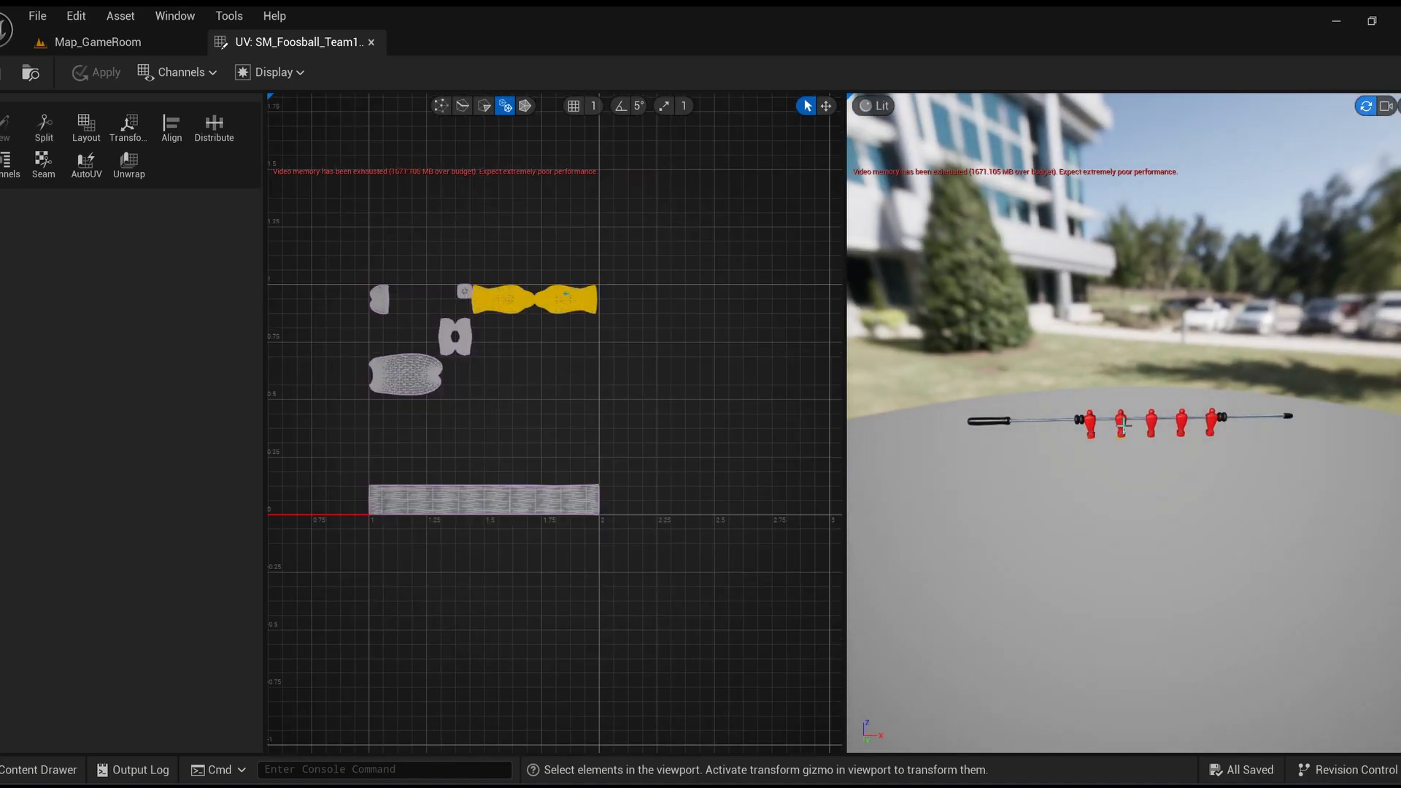
click(371, 42)
Open SM_AirHockey_Pusher1 and its material instance MI_AirHockey_Extras to review the assigned textures
scroll(716, 629, up, 3)
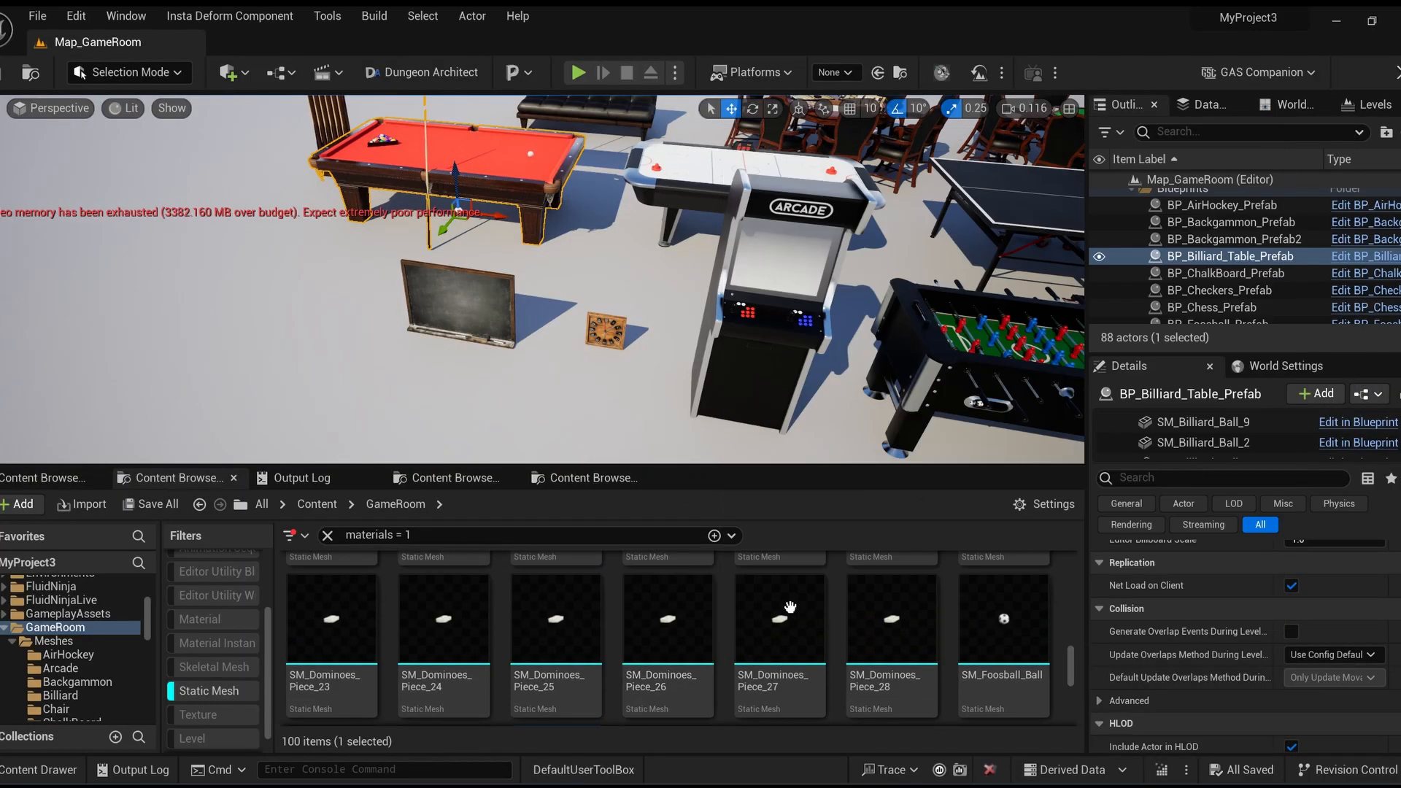
scroll(781, 620, up, 5)
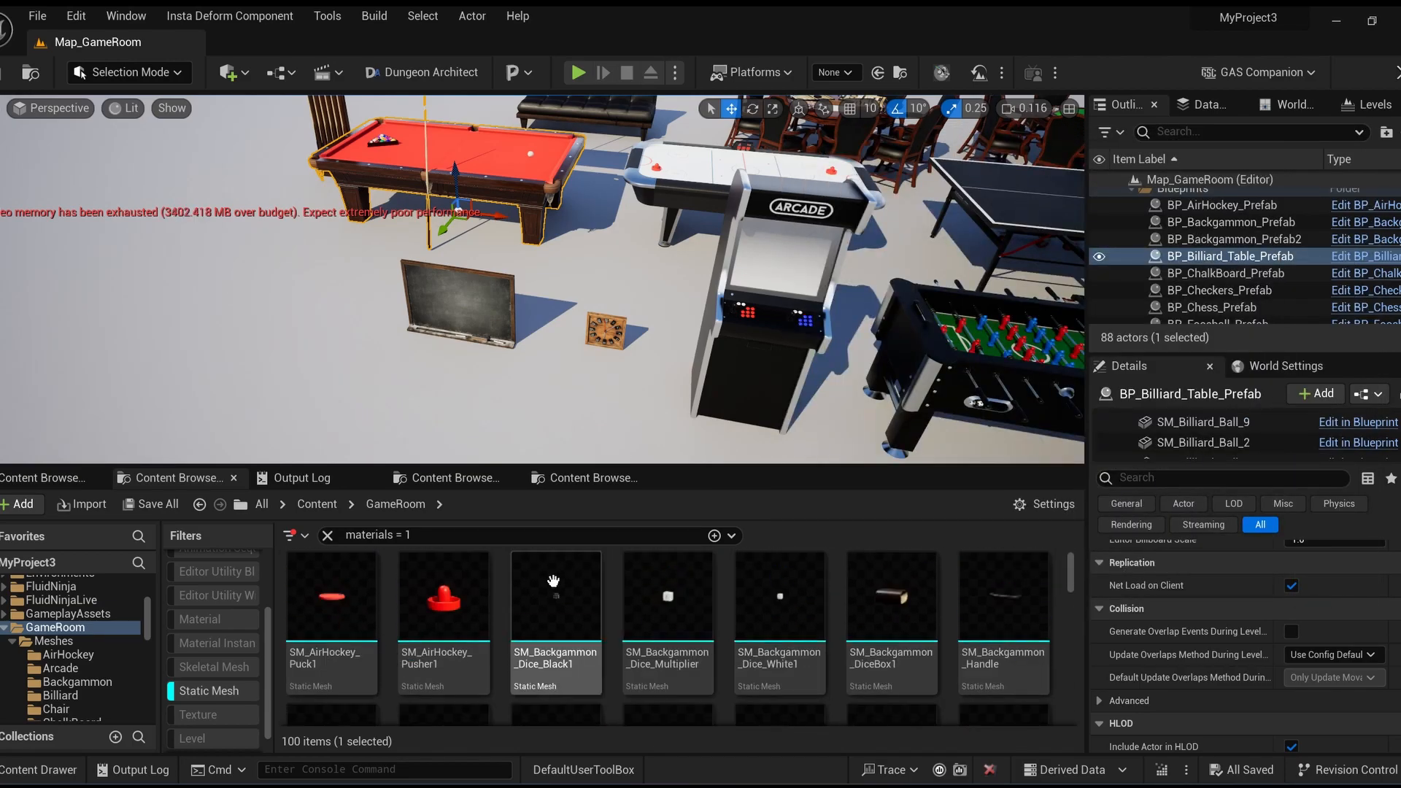
click(447, 599)
double_click(448, 599)
double_click(1219, 215)
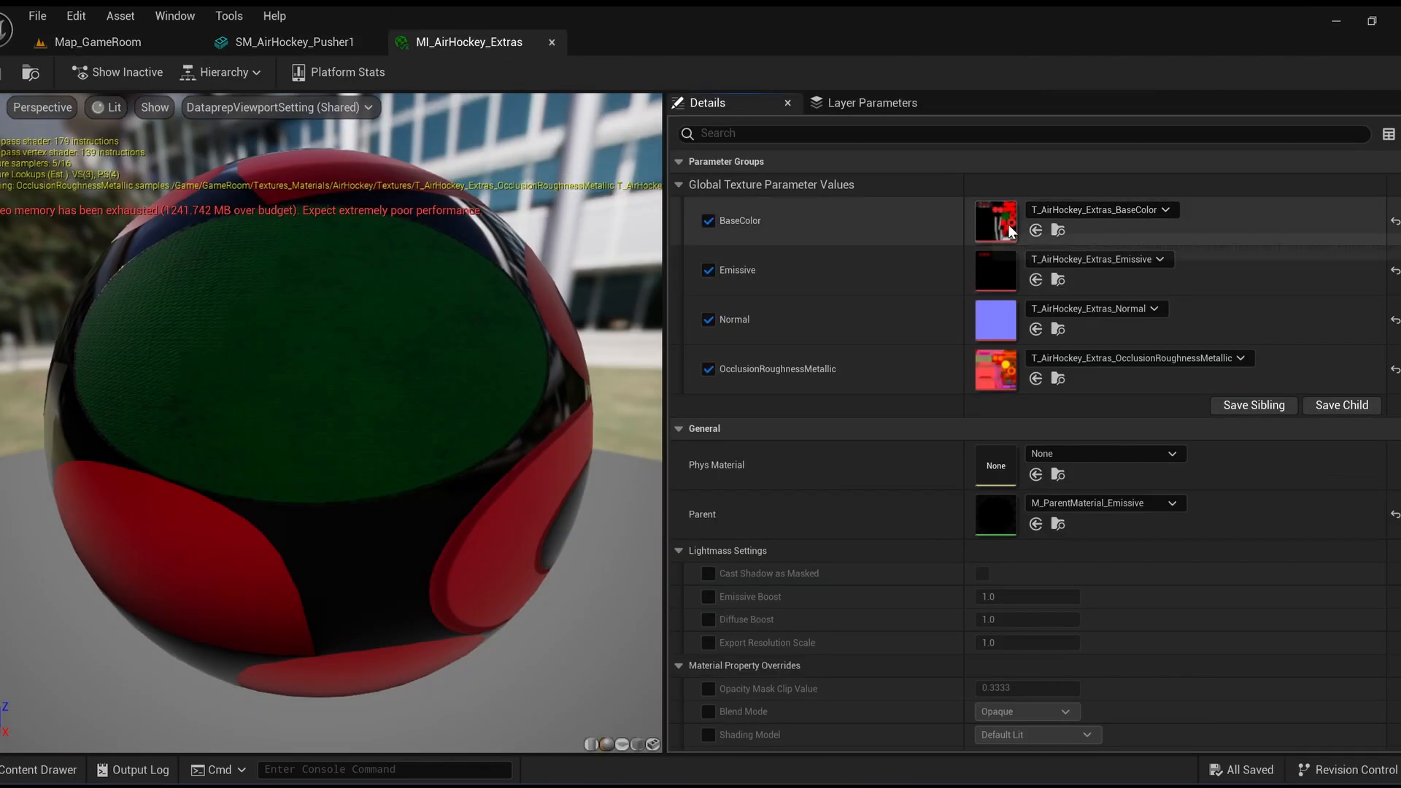
Locate and inspect the T_AirHockey_Extras_BaseColor texture, and close the texture, material and pusher mesh editors
click(1059, 231)
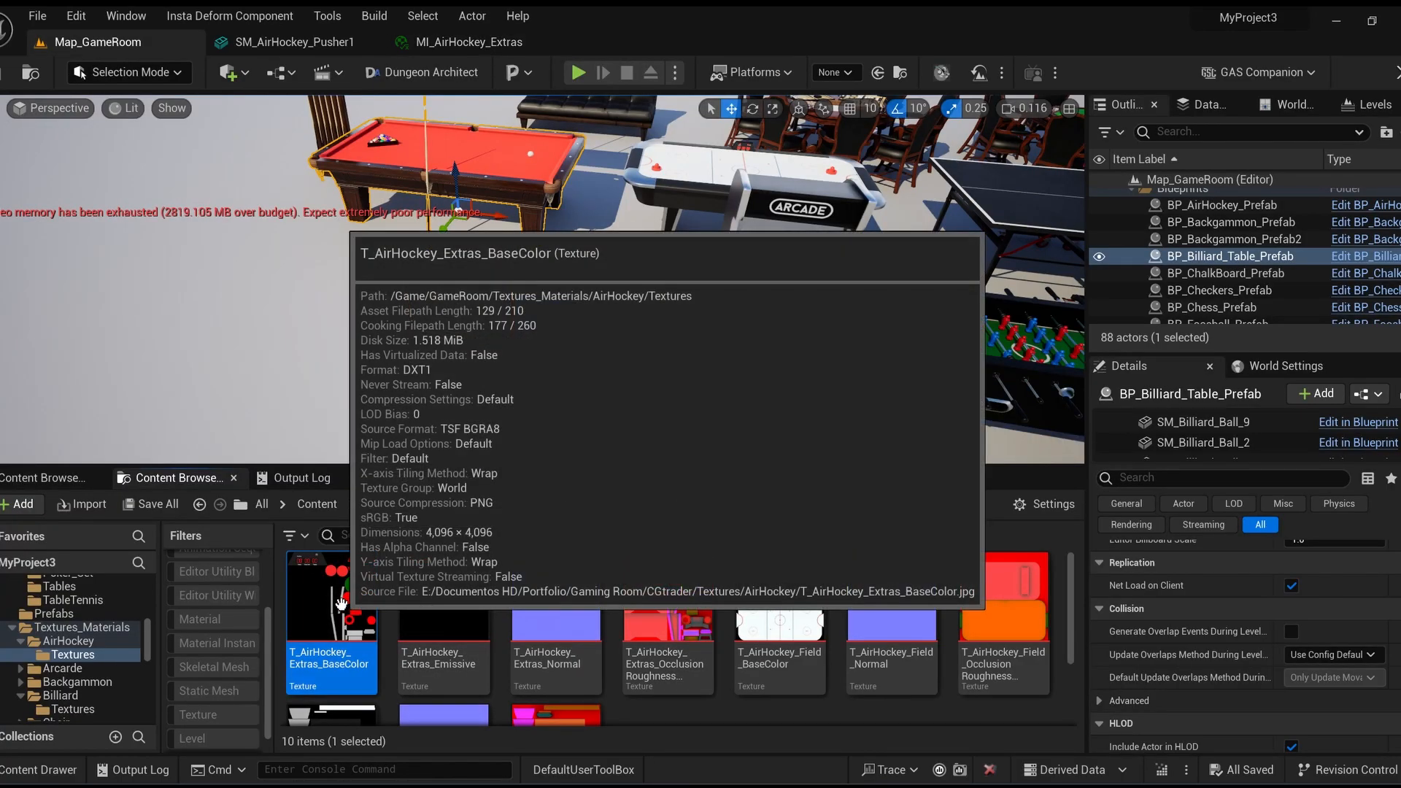
double_click(341, 605)
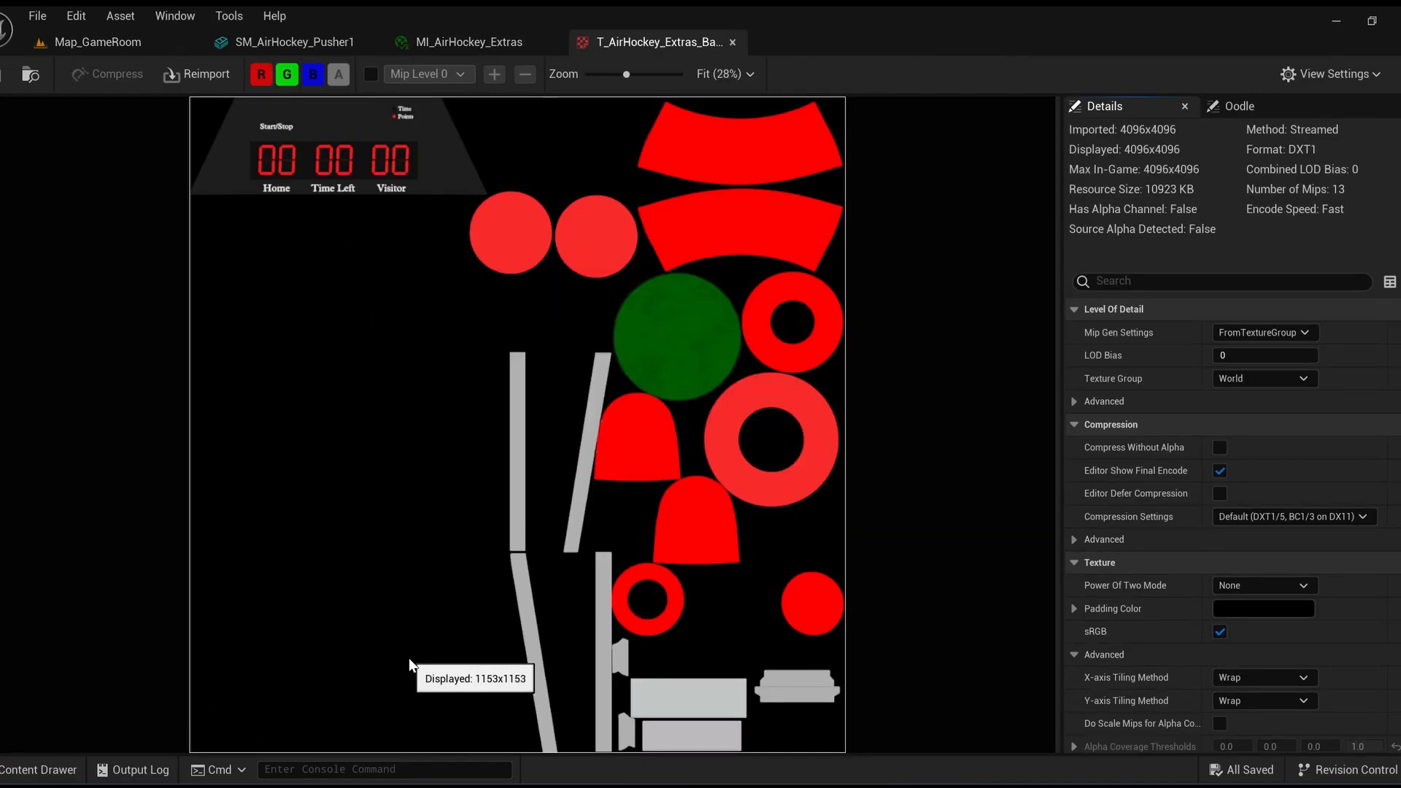
scroll(495, 359, down, 1)
middle_click(621, 41)
middle_click(485, 42)
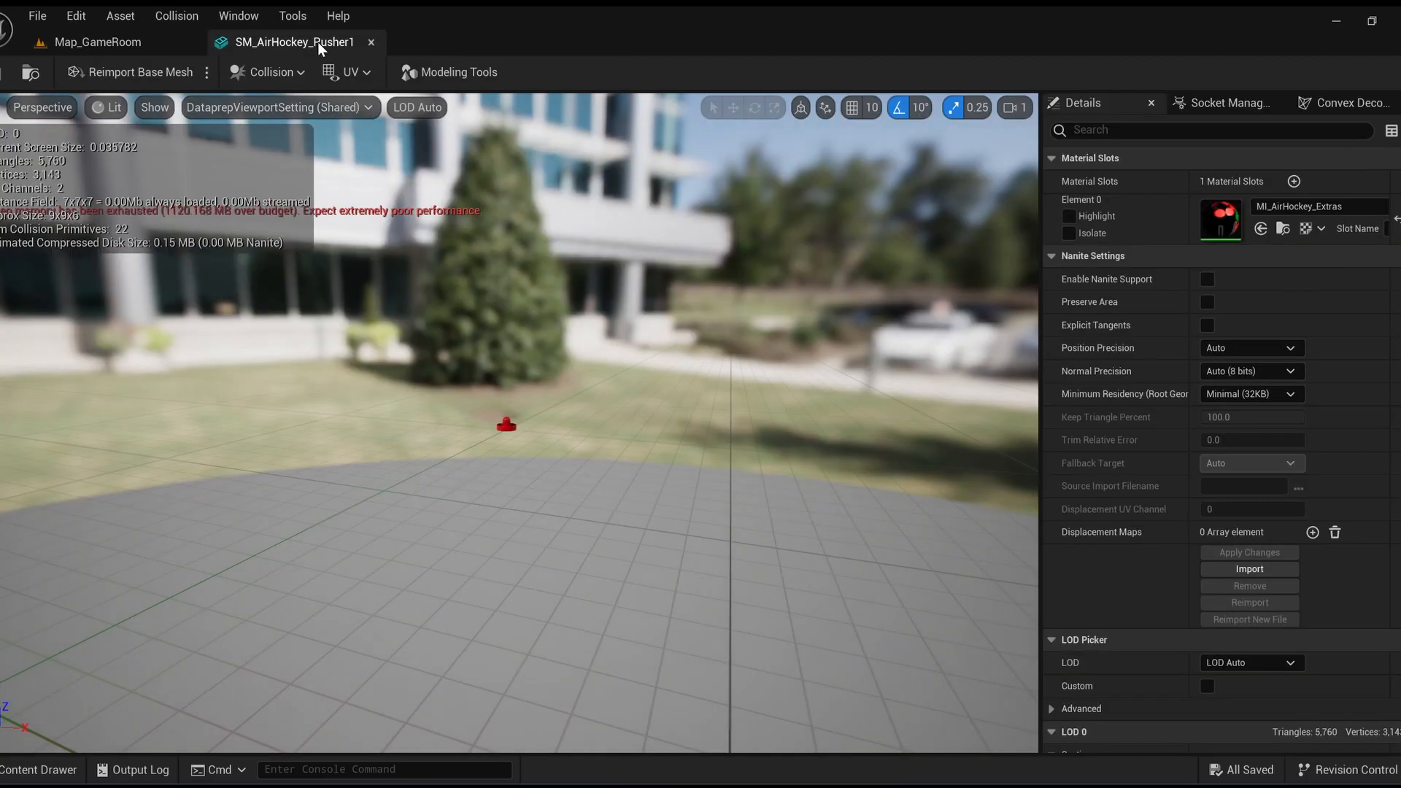
middle_click(317, 42)
Select the SM_Arcade cabinet in the level and open its mesh for inspection
right_drag(662, 213, 737, 241)
mouse_move(357, 431)
right_down()
mouse_move(314, 413)
mouse_move(357, 431)
right_up()
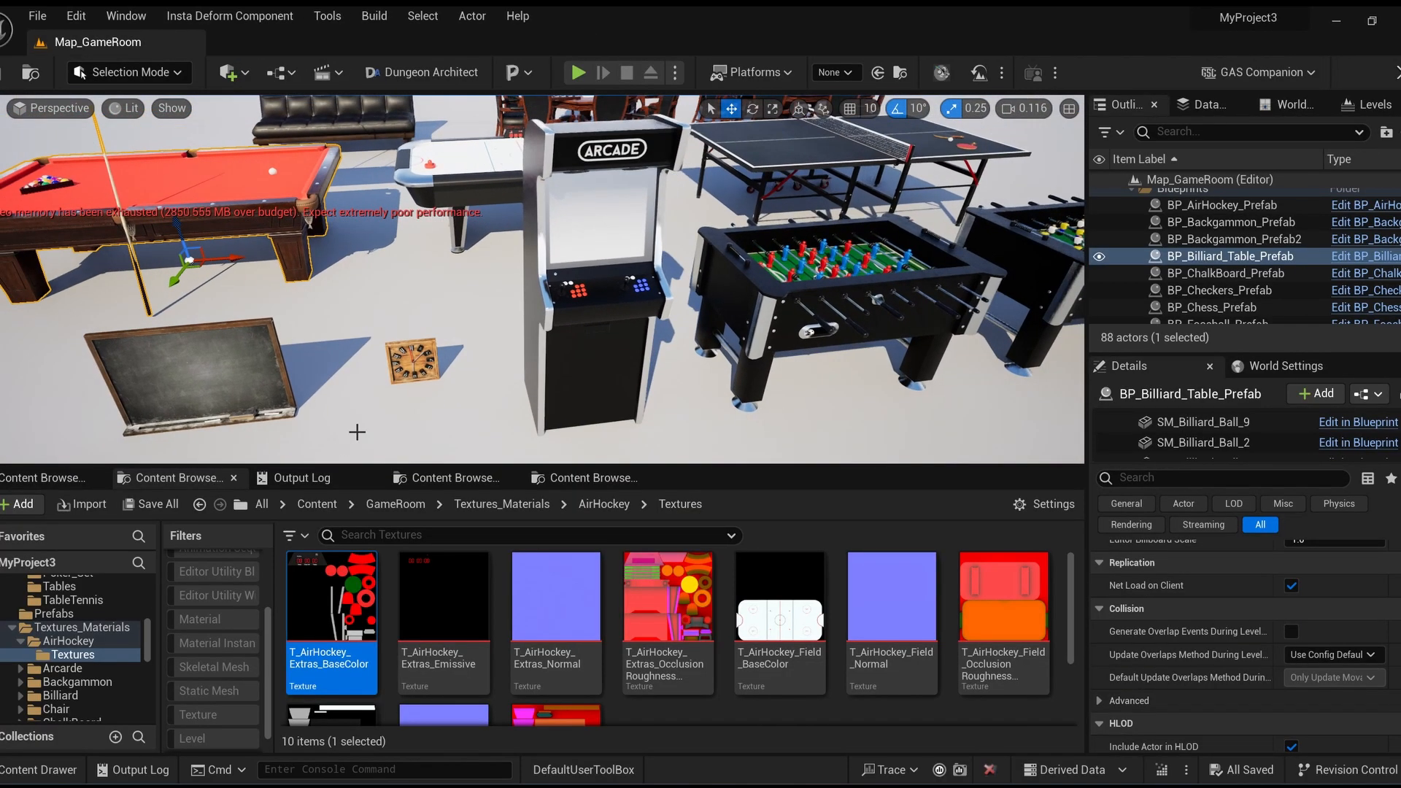
click(606, 358)
right_drag(1023, 457, 992, 431)
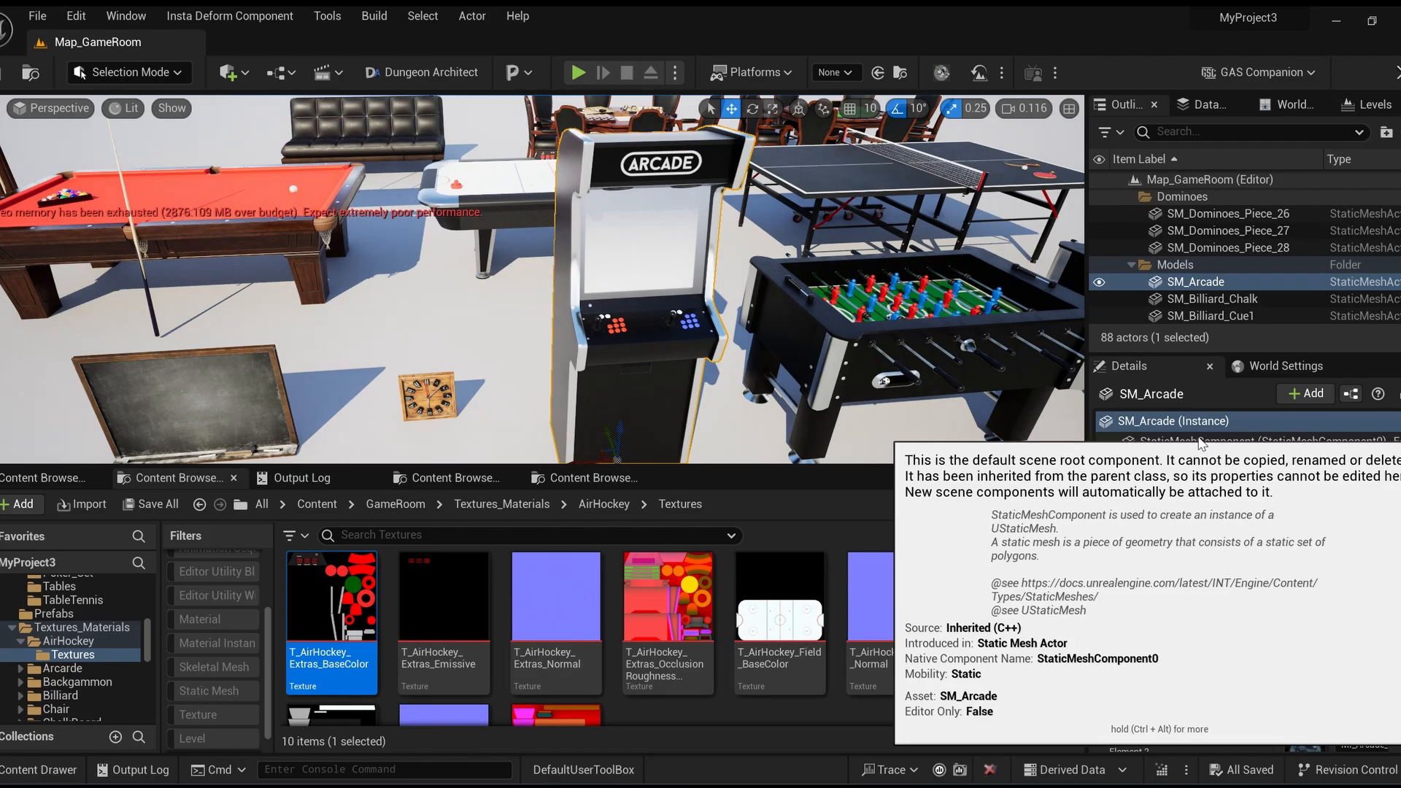
click(1205, 441)
click(1173, 421)
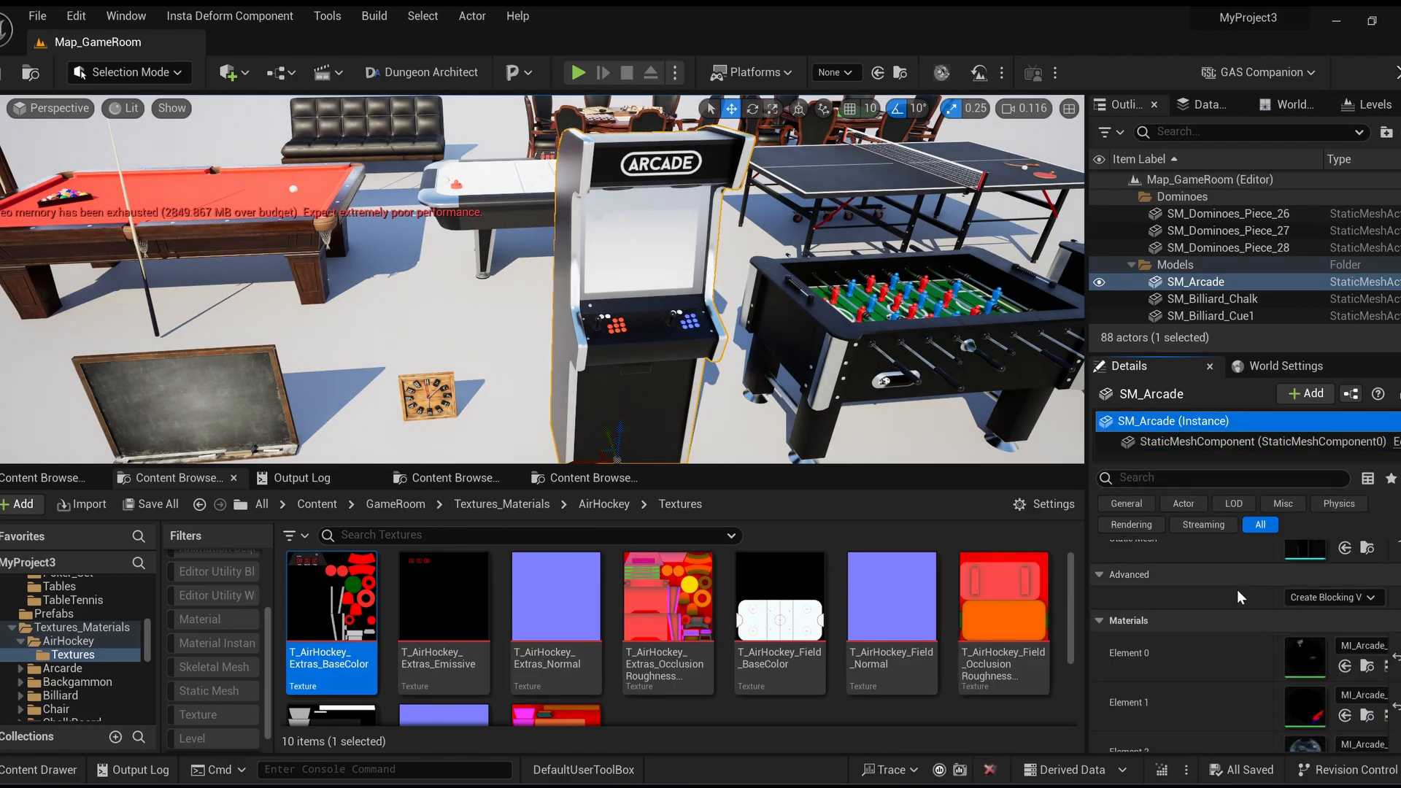
key(ctrl+e)
Isolate the structure and buttons material slots of SM_Arcade one after the other to see the parts they cover
scroll(505, 323, up, 5)
alt+drag(505, 322, 278, 329)
click(1069, 235)
click(1069, 234)
click(1070, 284)
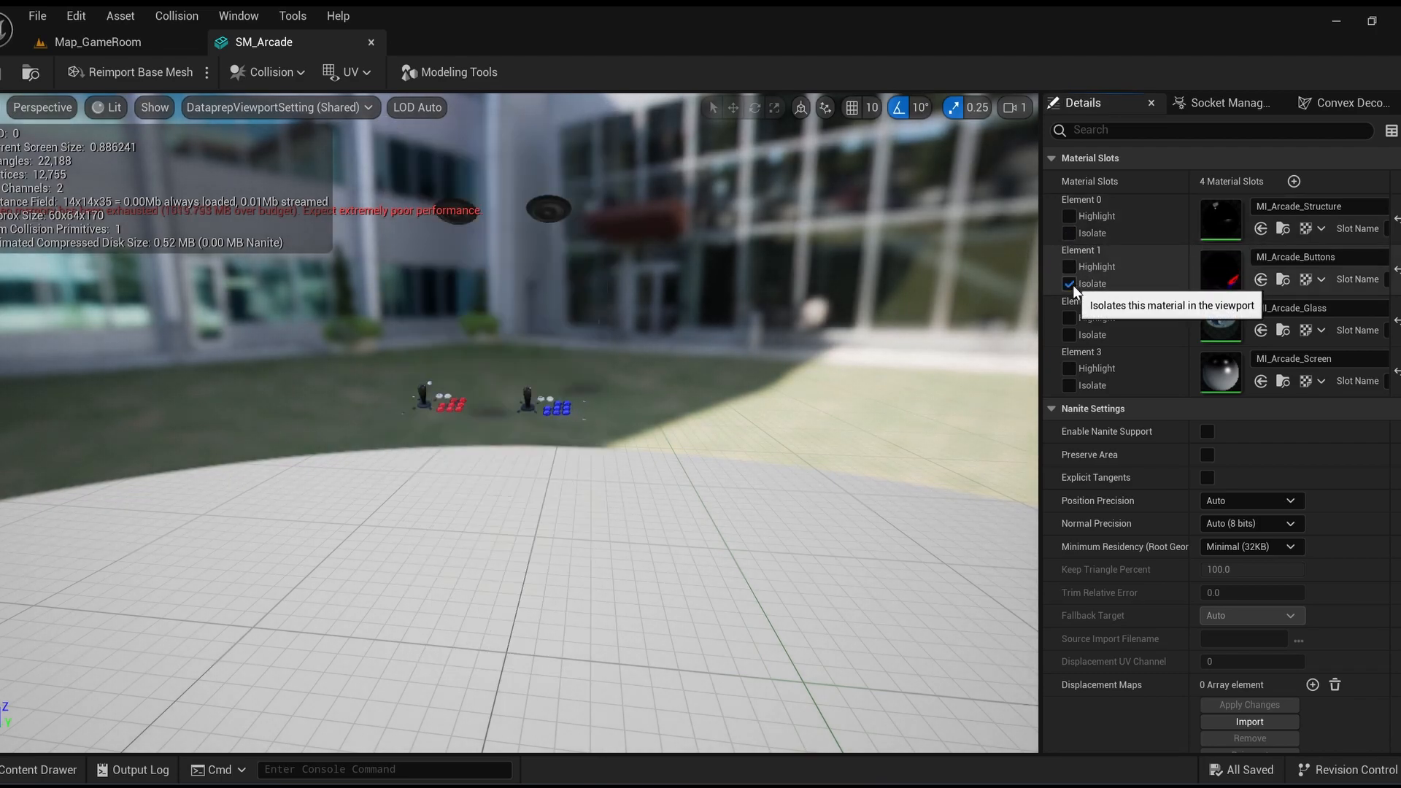
alt+drag(556, 288, 541, 292)
scroll(540, 292, down, 1)
key(w)
right_drag(541, 292, 511, 281)
key(s)
click(1070, 284)
Isolate the glass and screen material slots of SM_Arcade in turn, and close the mesh editor
click(1069, 334)
click(1069, 335)
click(1069, 386)
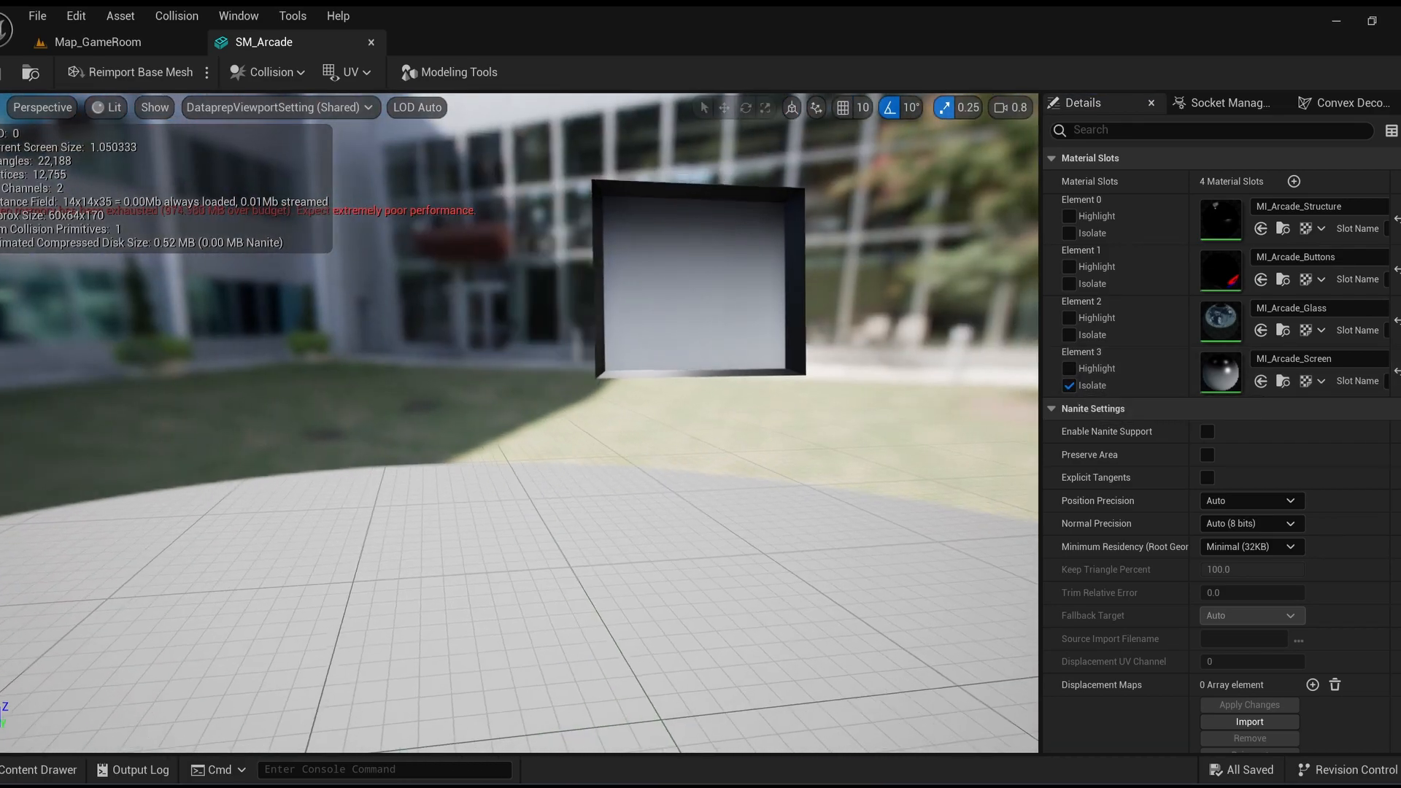
click(1069, 385)
click(371, 42)
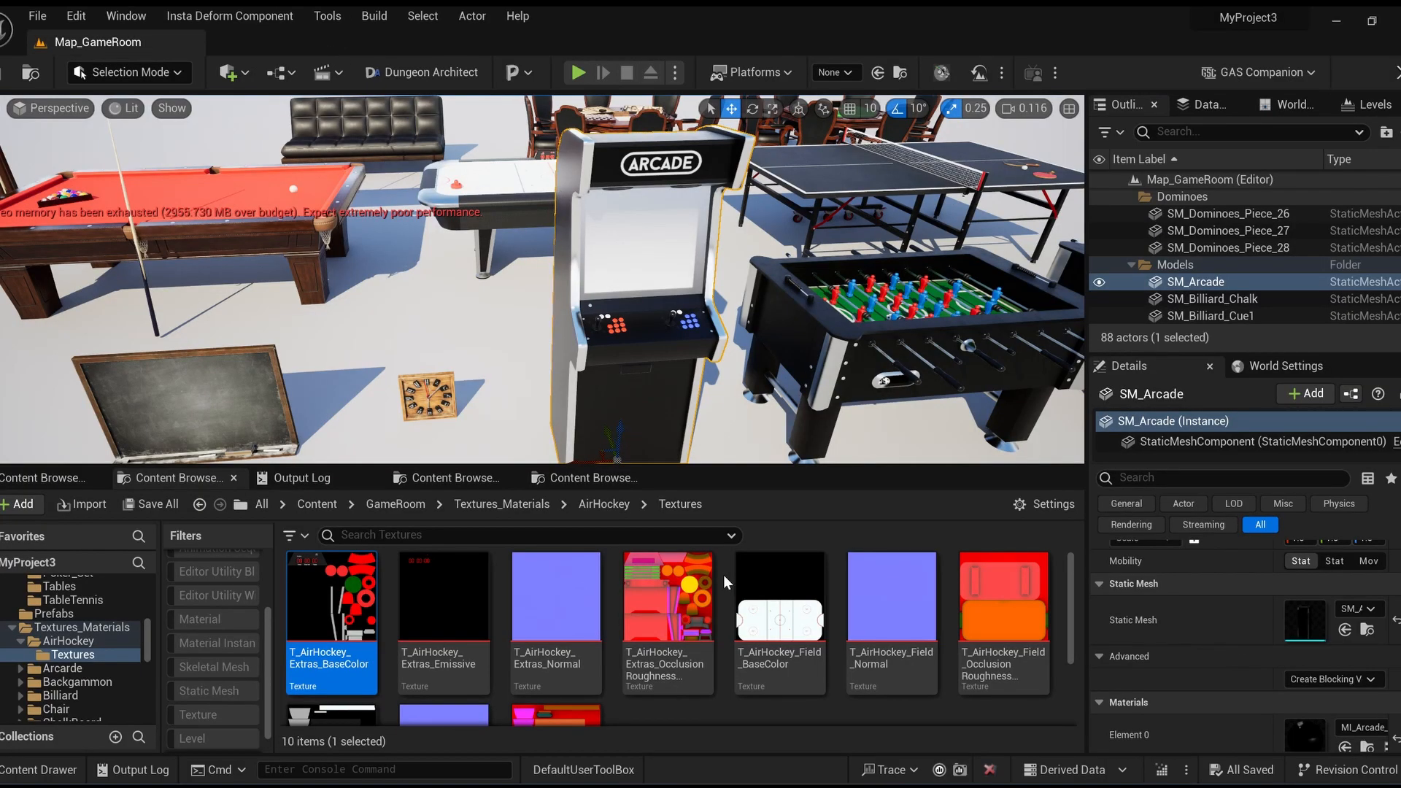
Select the billiard table in the level and locate its BP_Billiard_Table_Prefab asset in the Prefabs folder
click(282, 236)
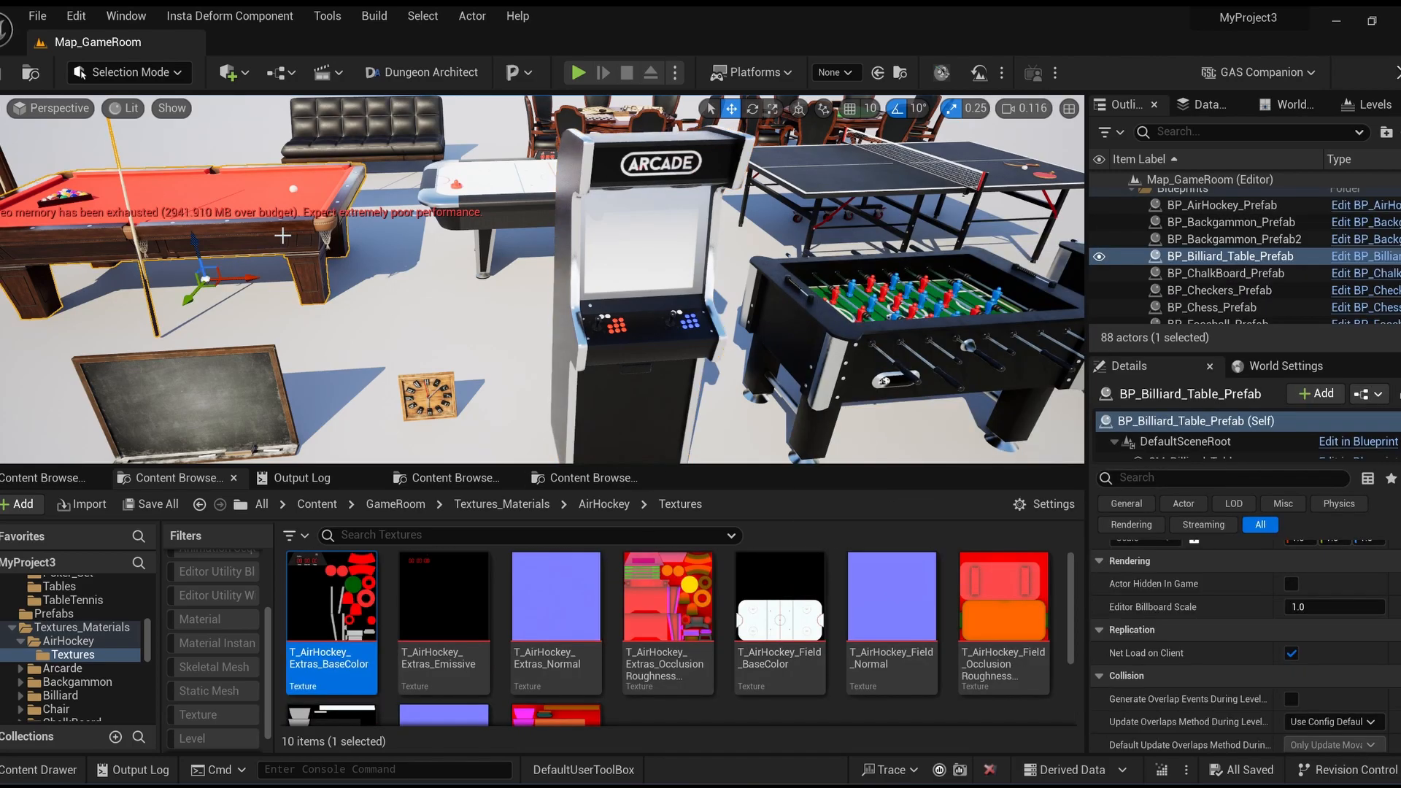
key(ctrl+b)
right_click(691, 608)
click(660, 609)
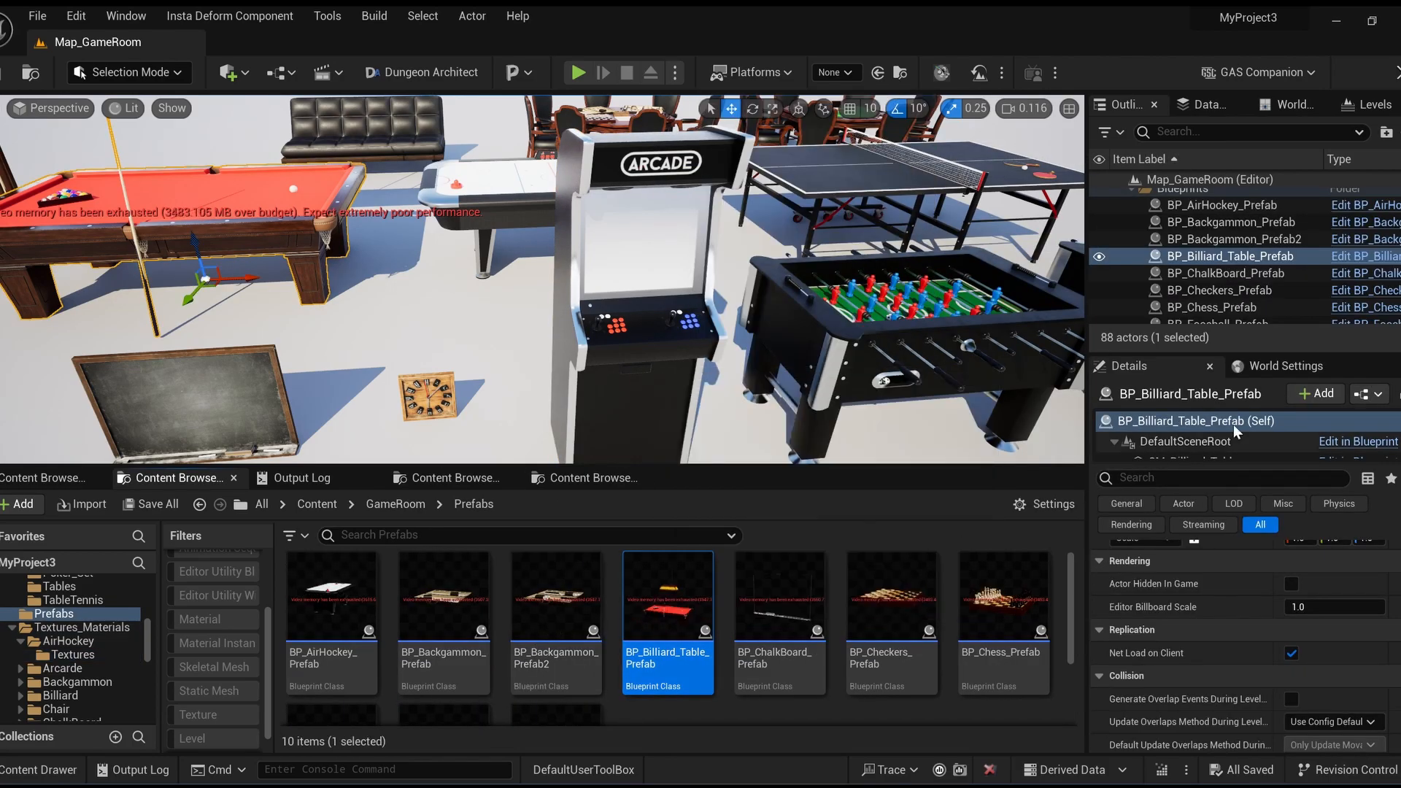
Go through the components of BP_Billiard_Table_Prefab, from the table to the balls and lamp, checking their material slots
click(1200, 453)
scroll(1251, 613, down, 2)
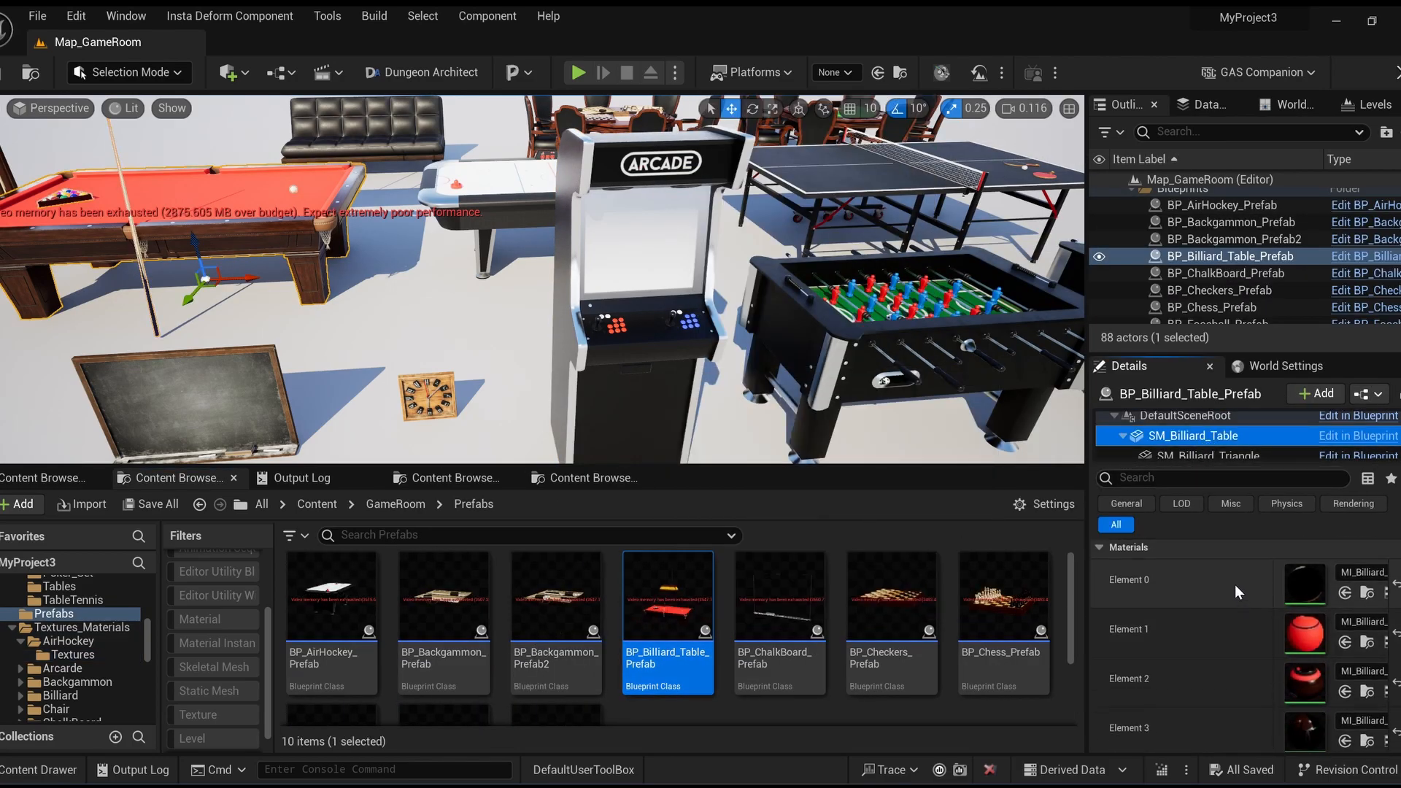
click(1193, 456)
scroll(1198, 449, down, 4)
click(1195, 445)
scroll(1193, 444, down, 3)
click(1192, 443)
scroll(1193, 444, down, 3)
click(1192, 443)
scroll(1191, 443, down, 2)
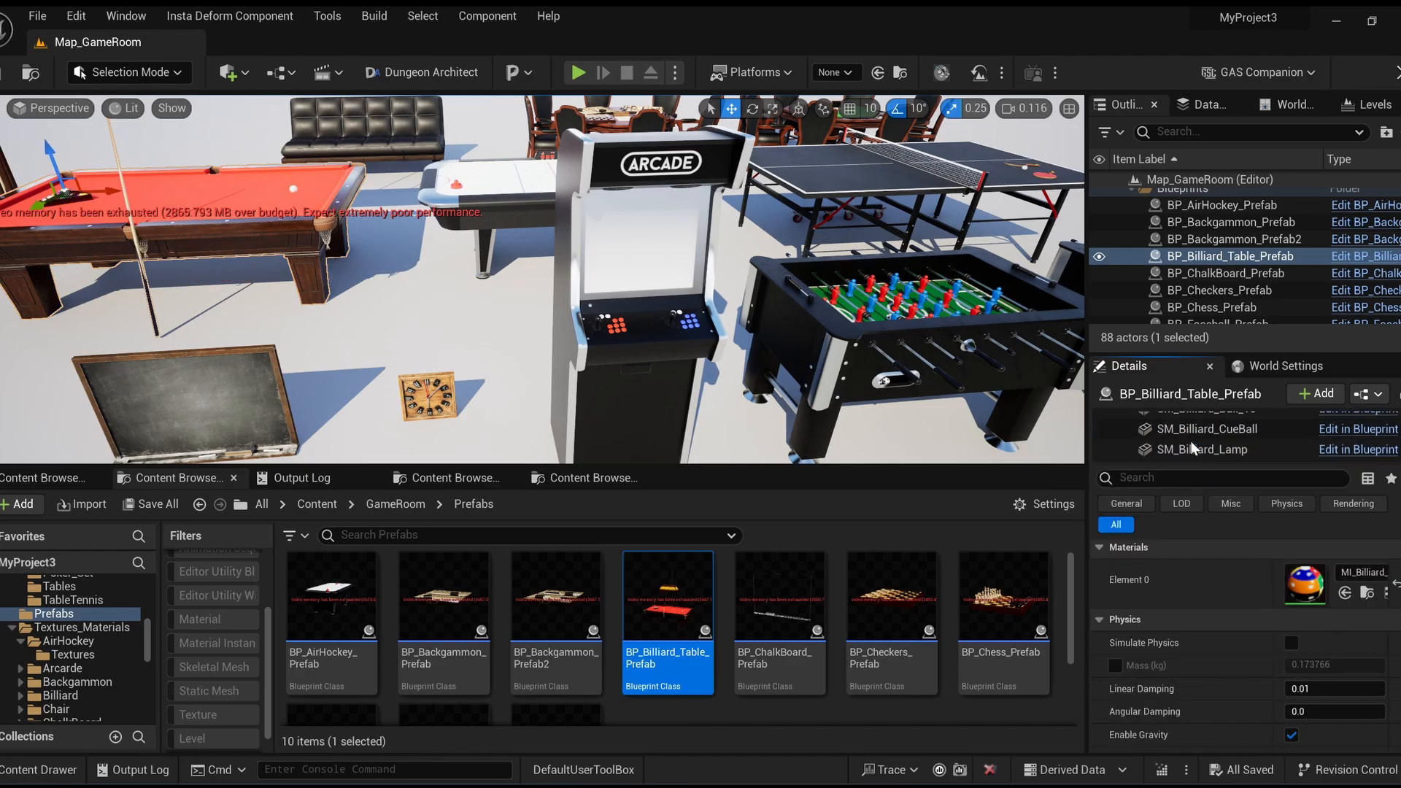
click(1193, 448)
scroll(1193, 448, down, 1)
click(1192, 447)
Inspect the table tennis set up close and select SM_TableTennis_Table
right_drag(760, 304, 875, 241)
right_drag(804, 277, 803, 322)
click(894, 349)
click(857, 289)
click(698, 337)
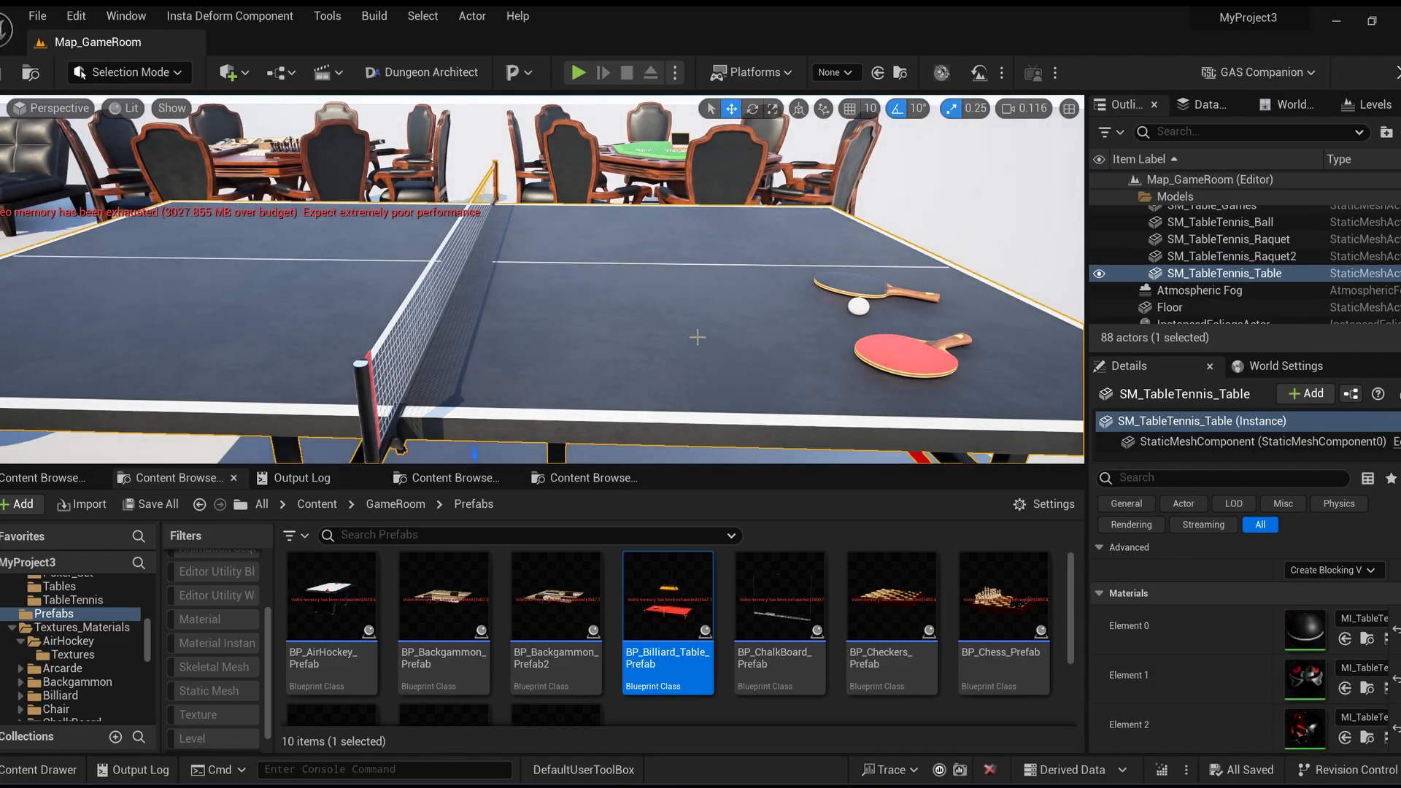
Locate the mesh asset of SM_TableTennis_Table in the TableTennis folder and open it in the UV Editor
click(1173, 446)
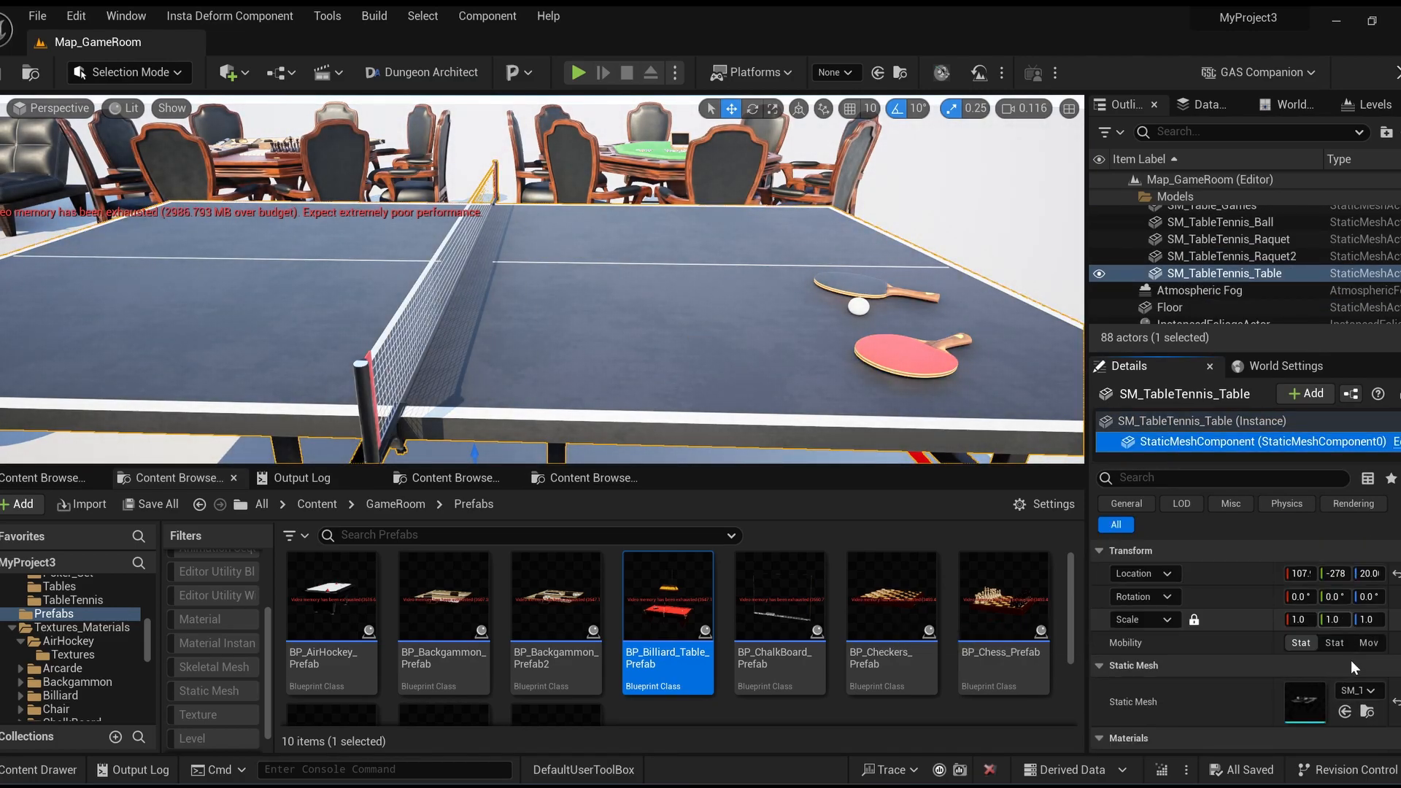
key(ctrl+b)
right_click(543, 595)
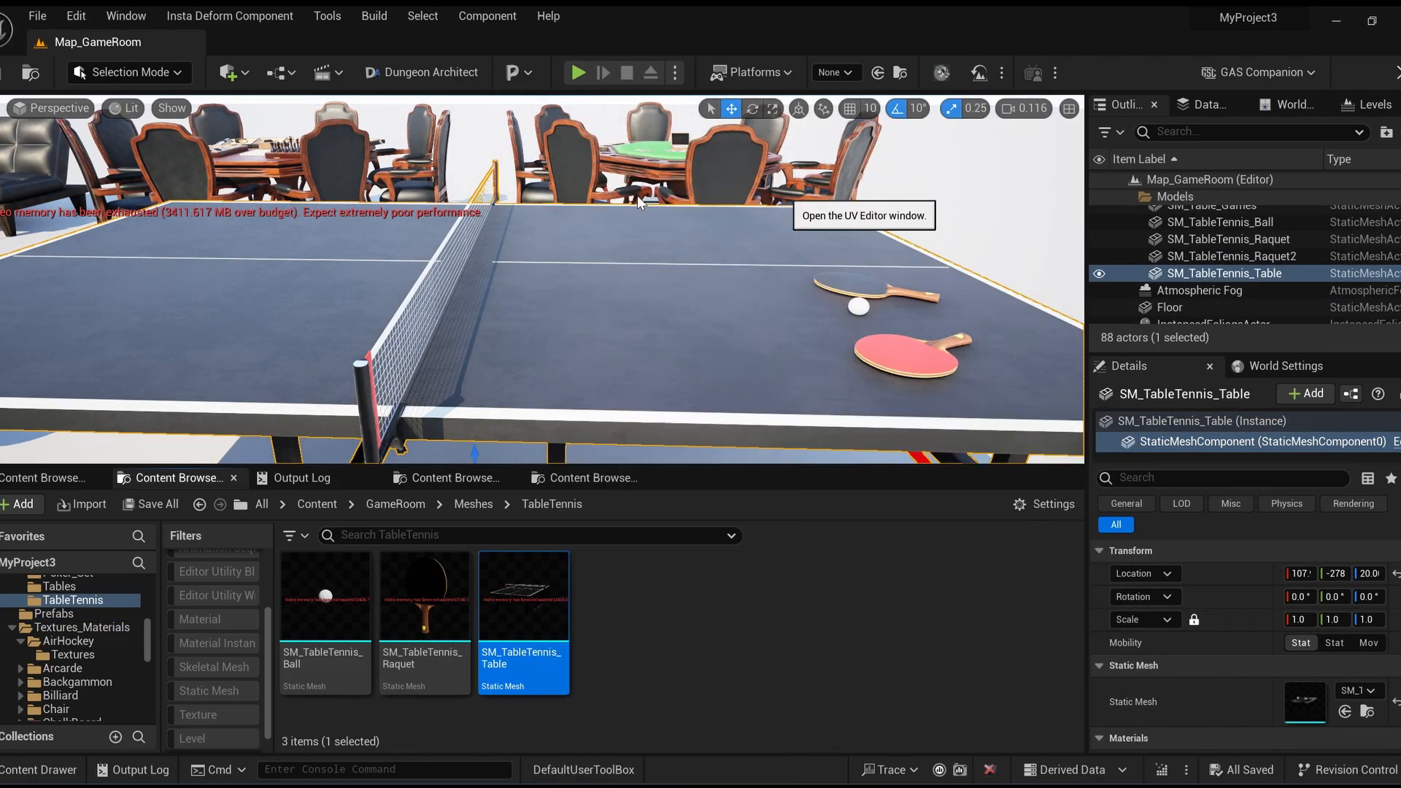
click(637, 195)
Examine the UV layout of SM_TableTennis_Table, selecting the tabletop surface to see its UV island, and close the UV Editor
right_drag(642, 242, 564, 282)
scroll(612, 275, down, 4)
drag(574, 265, 766, 423)
click(637, 235)
drag(1080, 329, 1132, 431)
scroll(1168, 424, up, 5)
scroll(1131, 431, down, 3)
click(1131, 431)
mouse_move(992, 397)
right_down()
mouse_move(992, 343)
mouse_move(991, 396)
right_up()
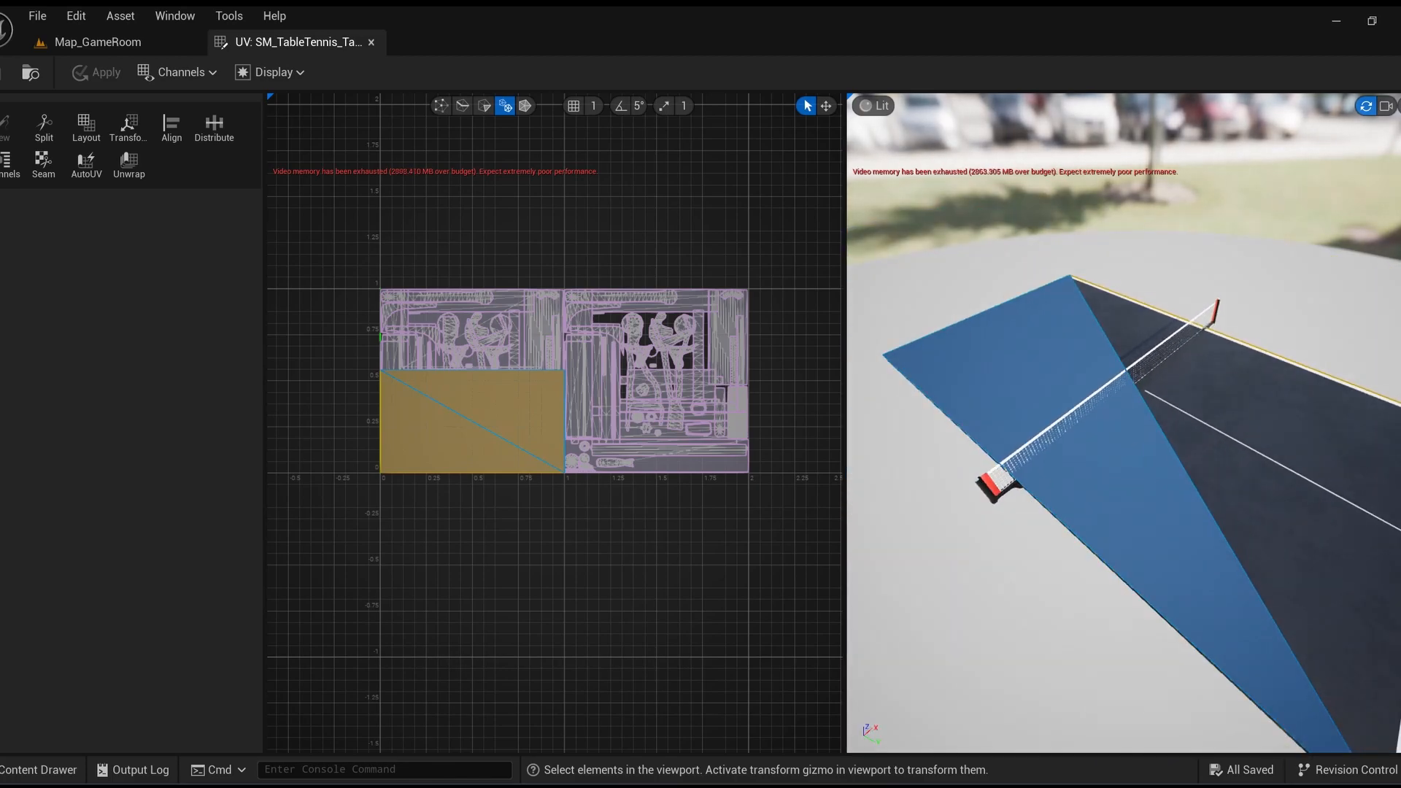
drag(992, 397, 1088, 441)
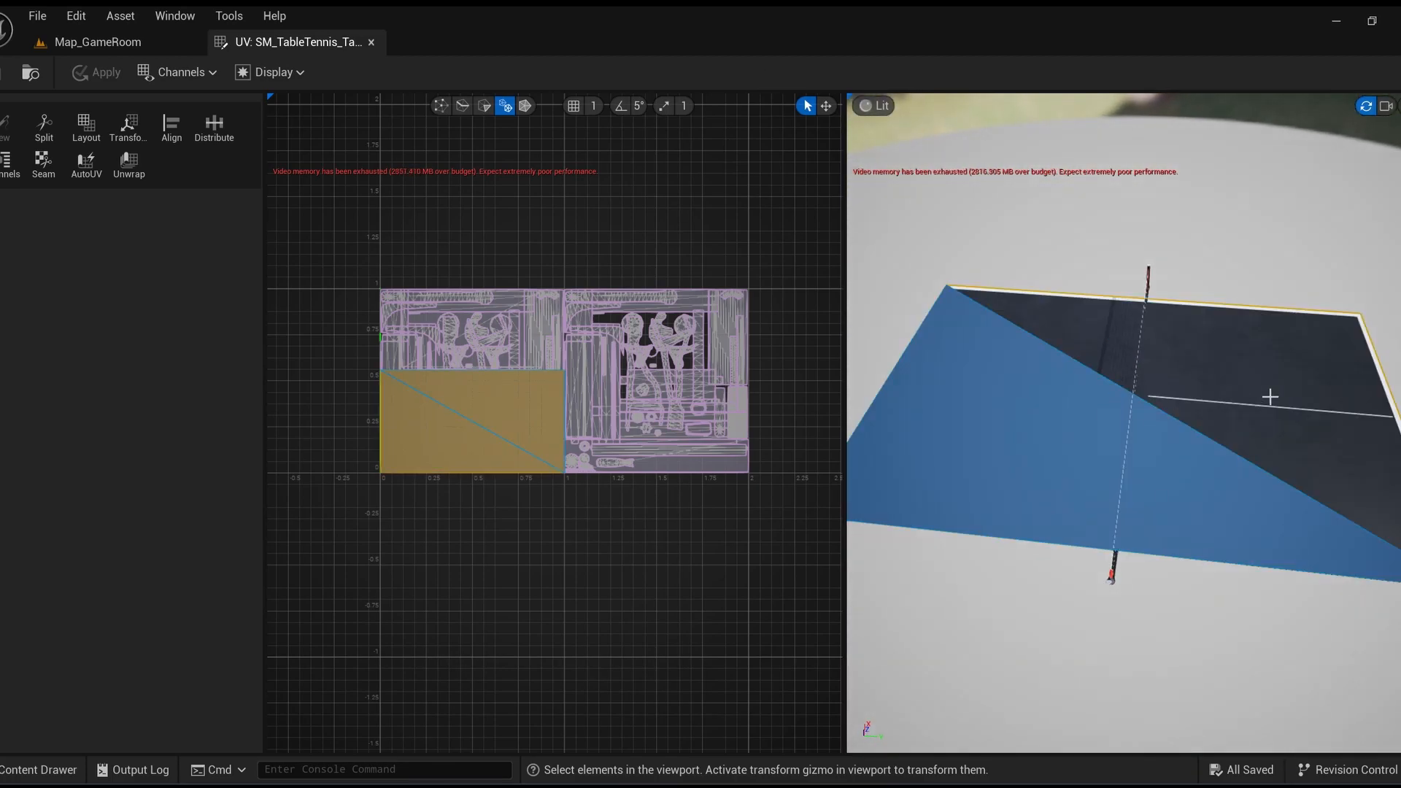
click(372, 41)
Select SM_Dominoes_Piece_1 in the level, locate its mesh in the Dominoes folder and open it in the UV Editor
key(w)
right_drag(542, 292, 475, 409)
scroll(453, 380, down, 2)
click(324, 259)
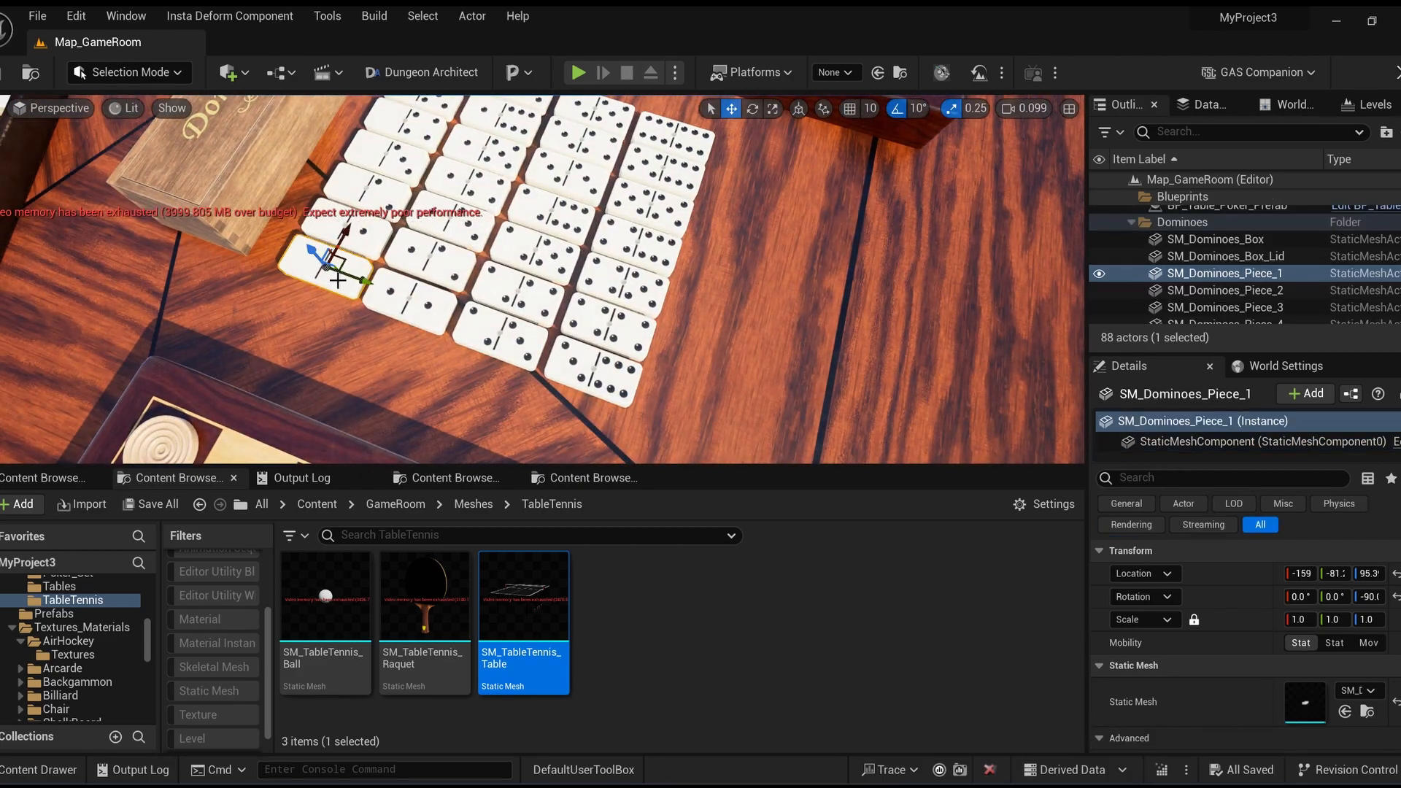
key(ctrl+b)
right_click(576, 590)
click(645, 197)
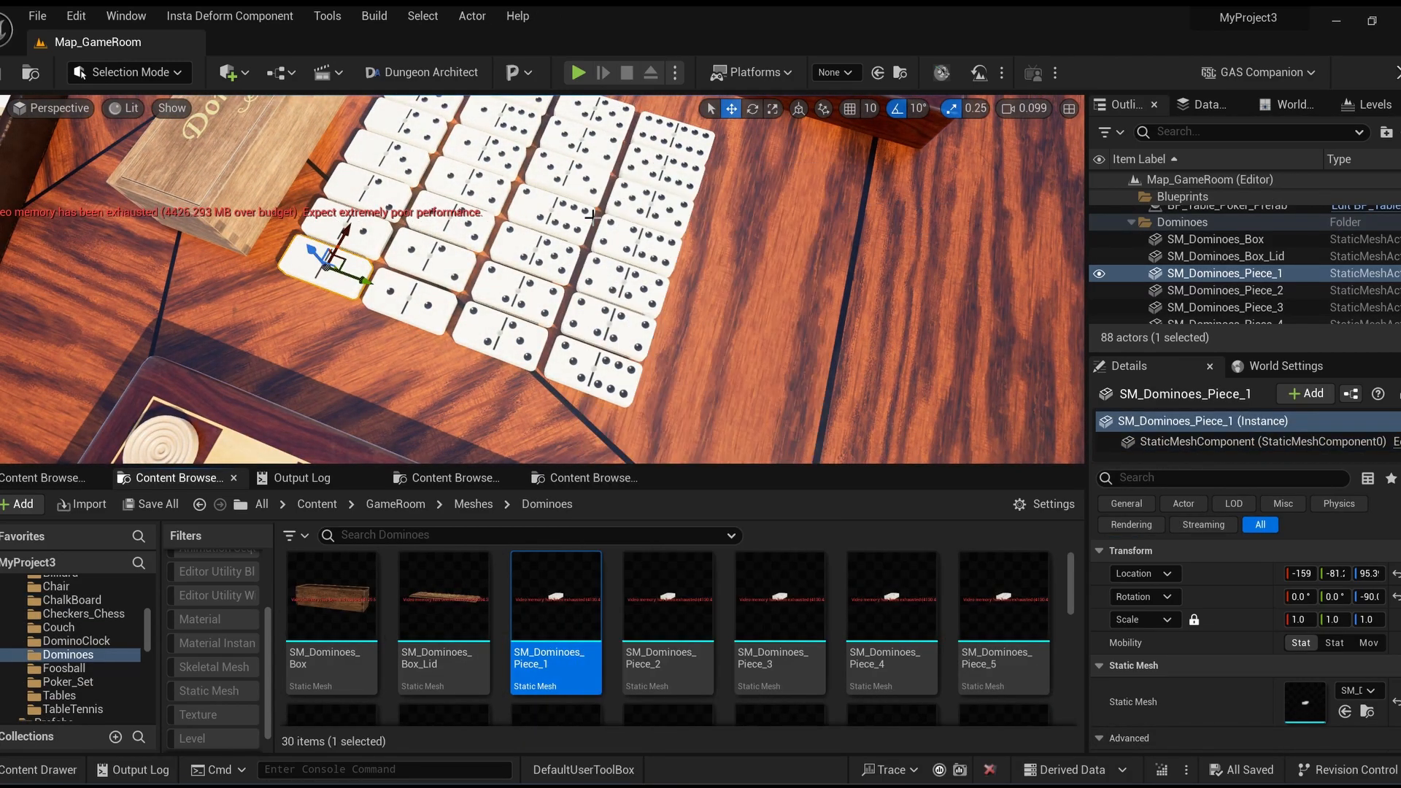
Inspect the UV islands of SM_Dominoes_Piece_1 alongside its 3D view, and close the UV Editor
click(1130, 422)
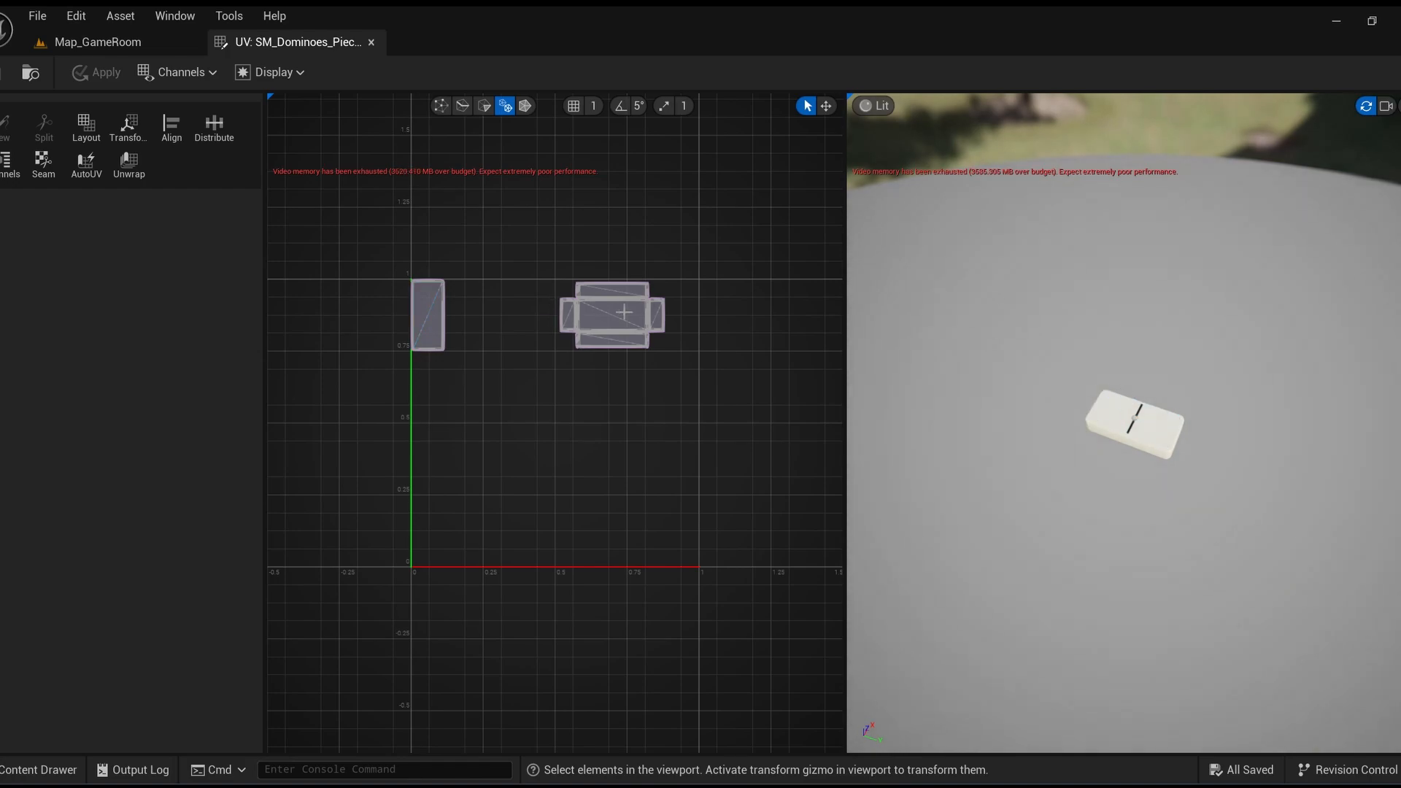
drag(1107, 449, 1255, 380)
middle_click(302, 35)
right_drag(646, 453, 540, 343)
key(s)
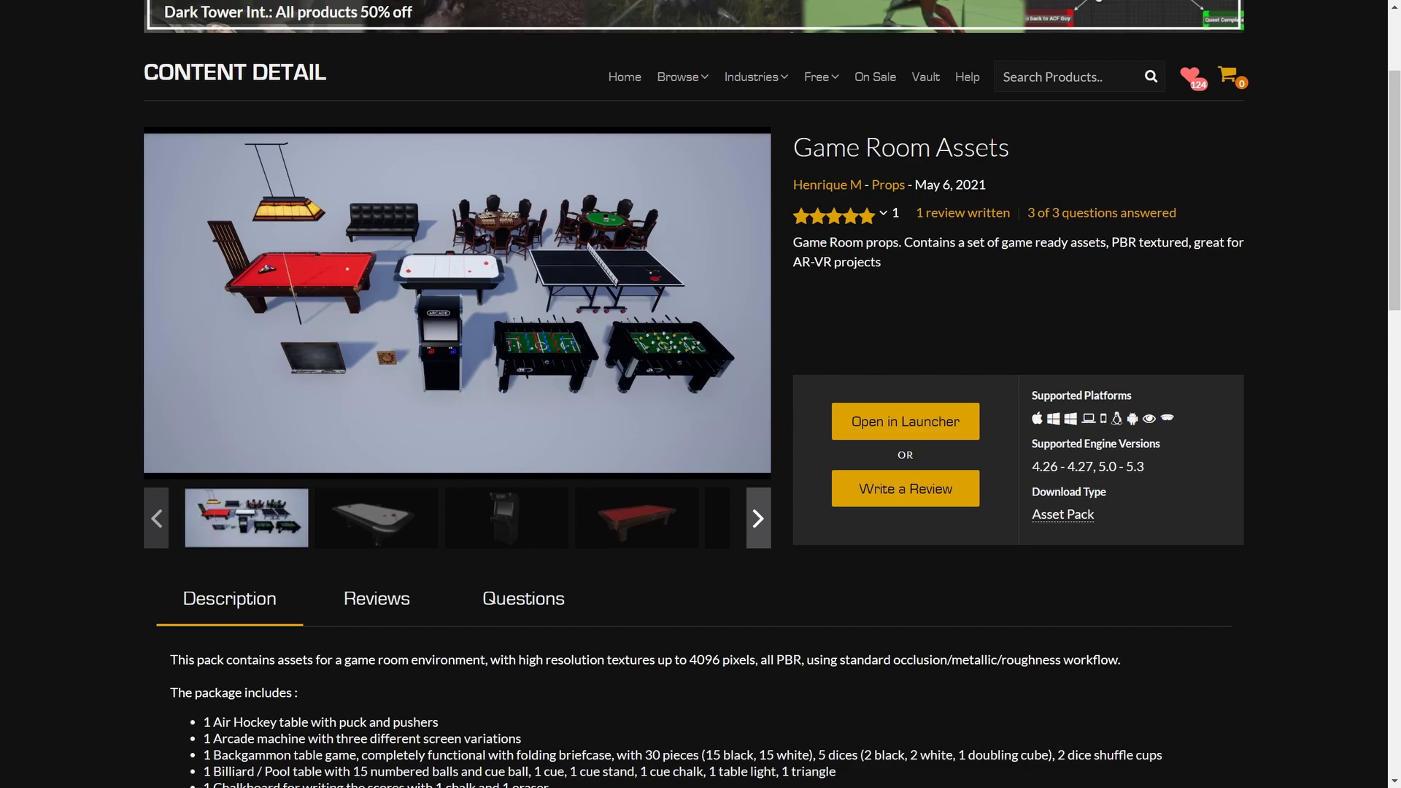
On the Game Room Assets marketplace page in the browser, go through the product gallery images up to the last one
key(Right)
key(Right)
key(Right)
key(Right)
key(Right)
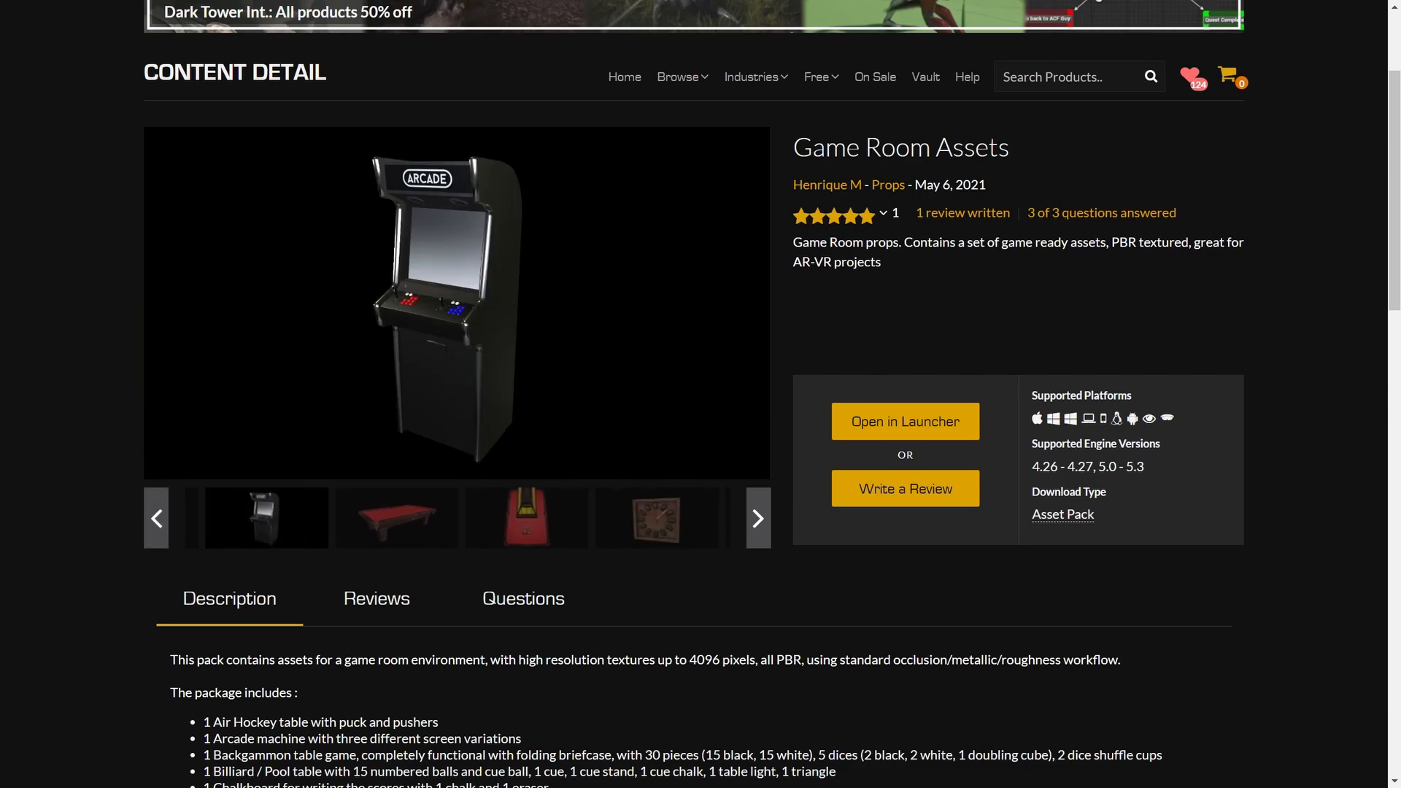
key(Right)
key(Right)
key(Right)
key(Right)
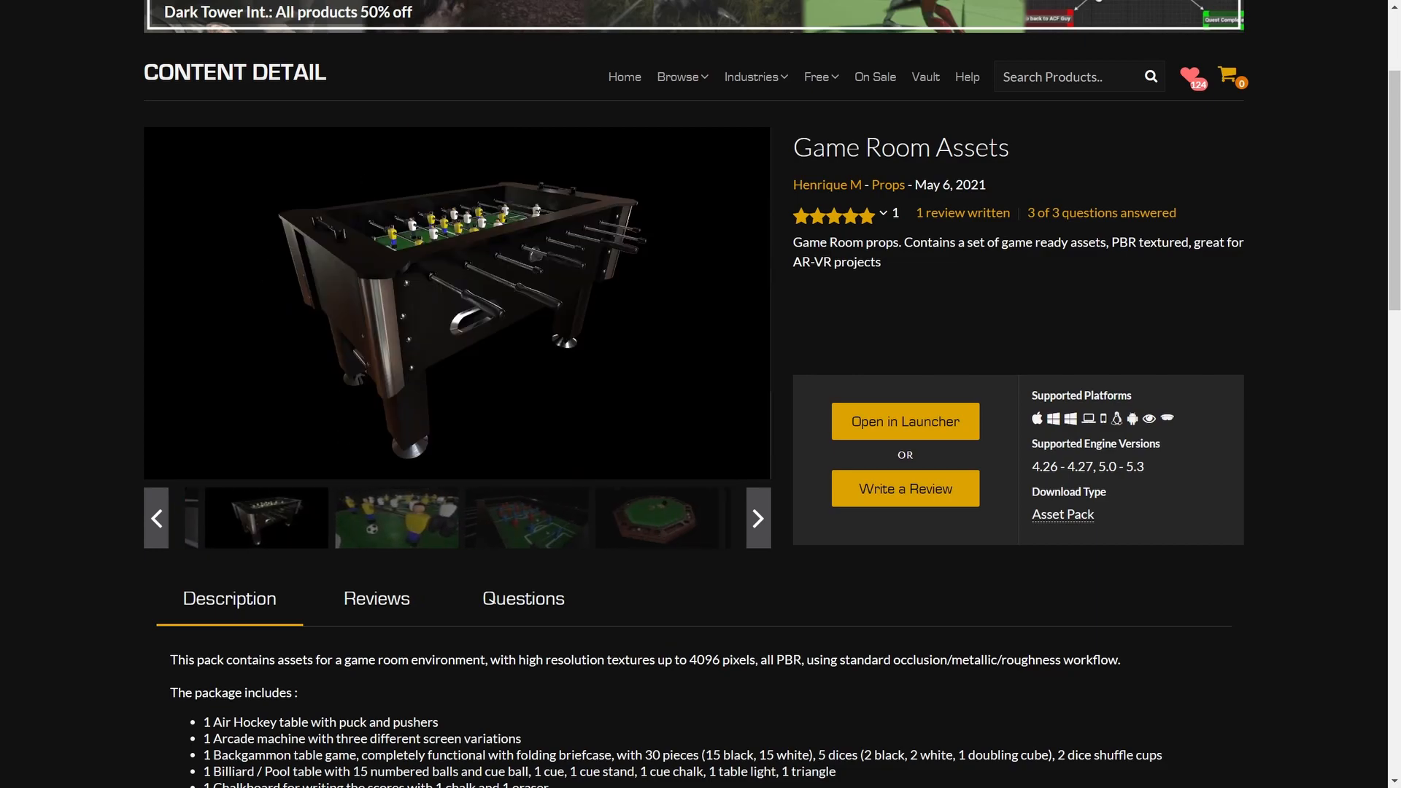
key(Right)
key(Right)
key(Right)
key(Right)
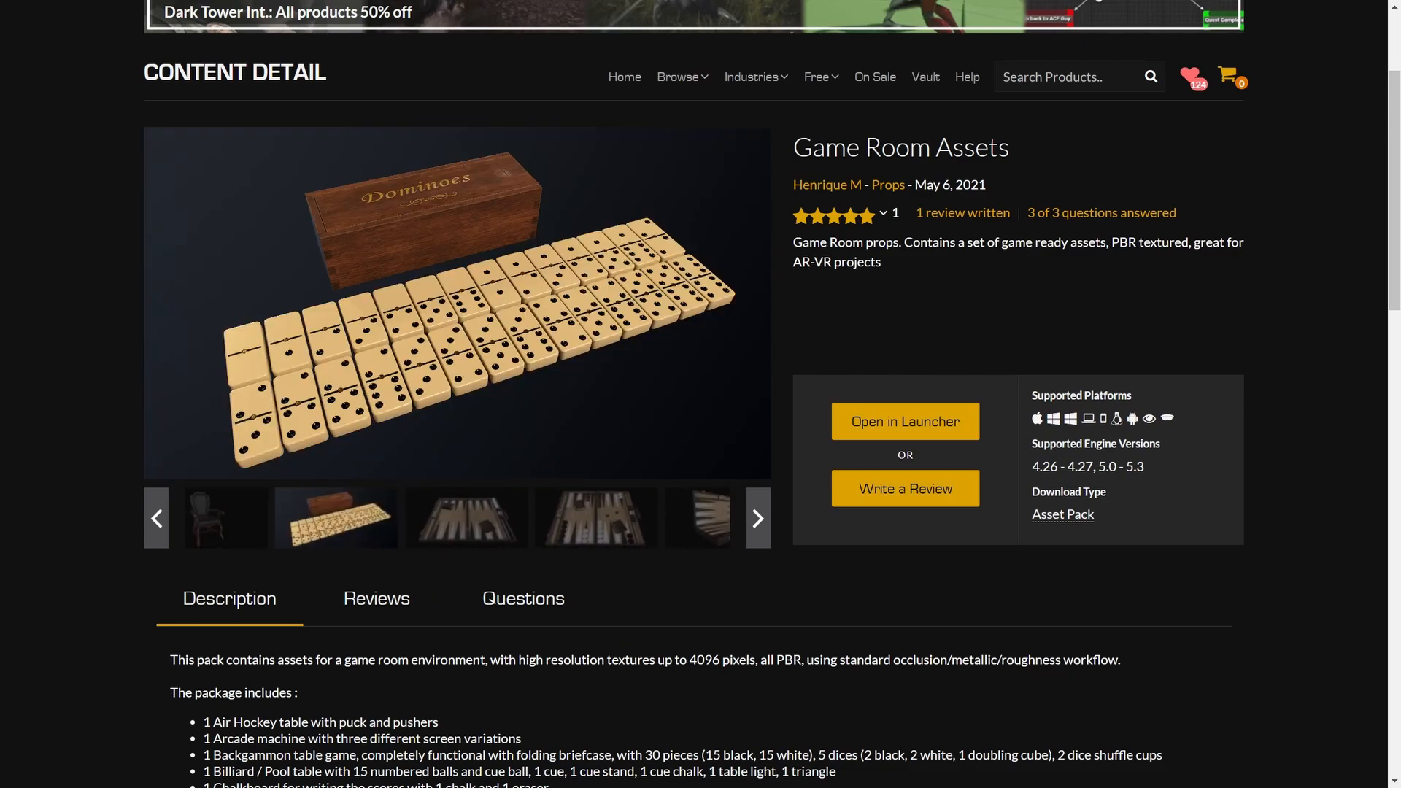
key(Right)
key(Right)
key(Right)
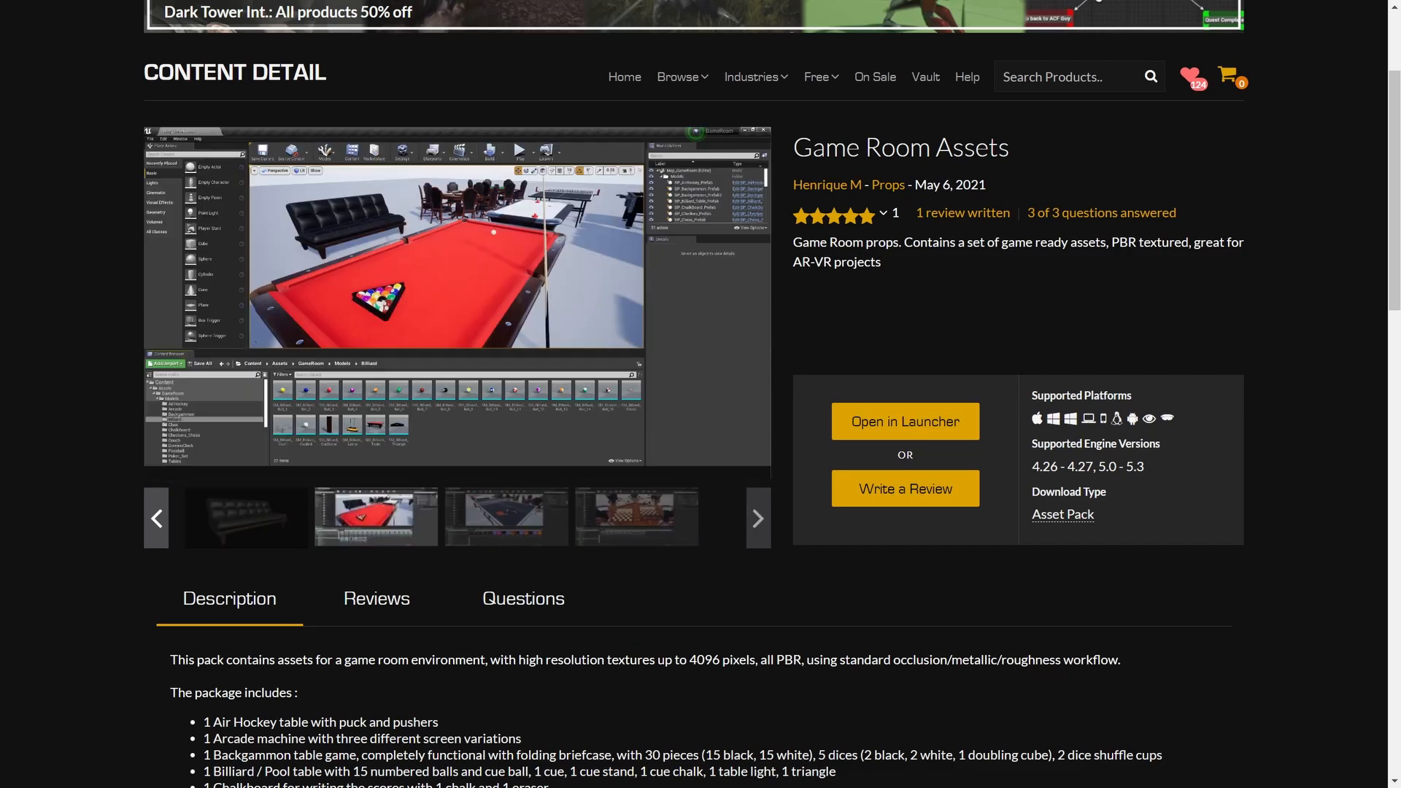
scroll(694, 394, down, 2)
key(Right)
key(Right)
Expand the pack's description and read it through to the technical details and tags, and switch to the seller's profile page
scroll(693, 416, down, 6)
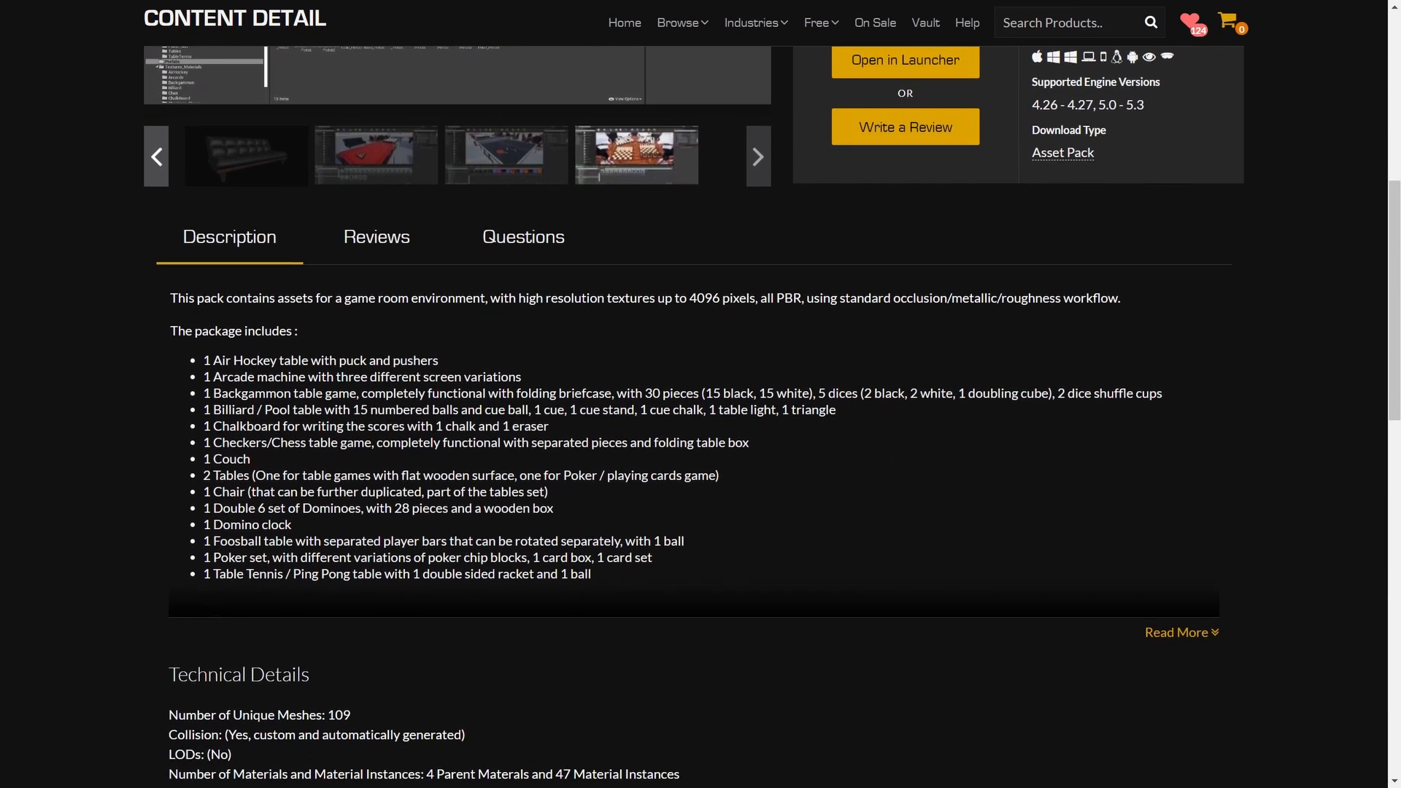
click(1180, 403)
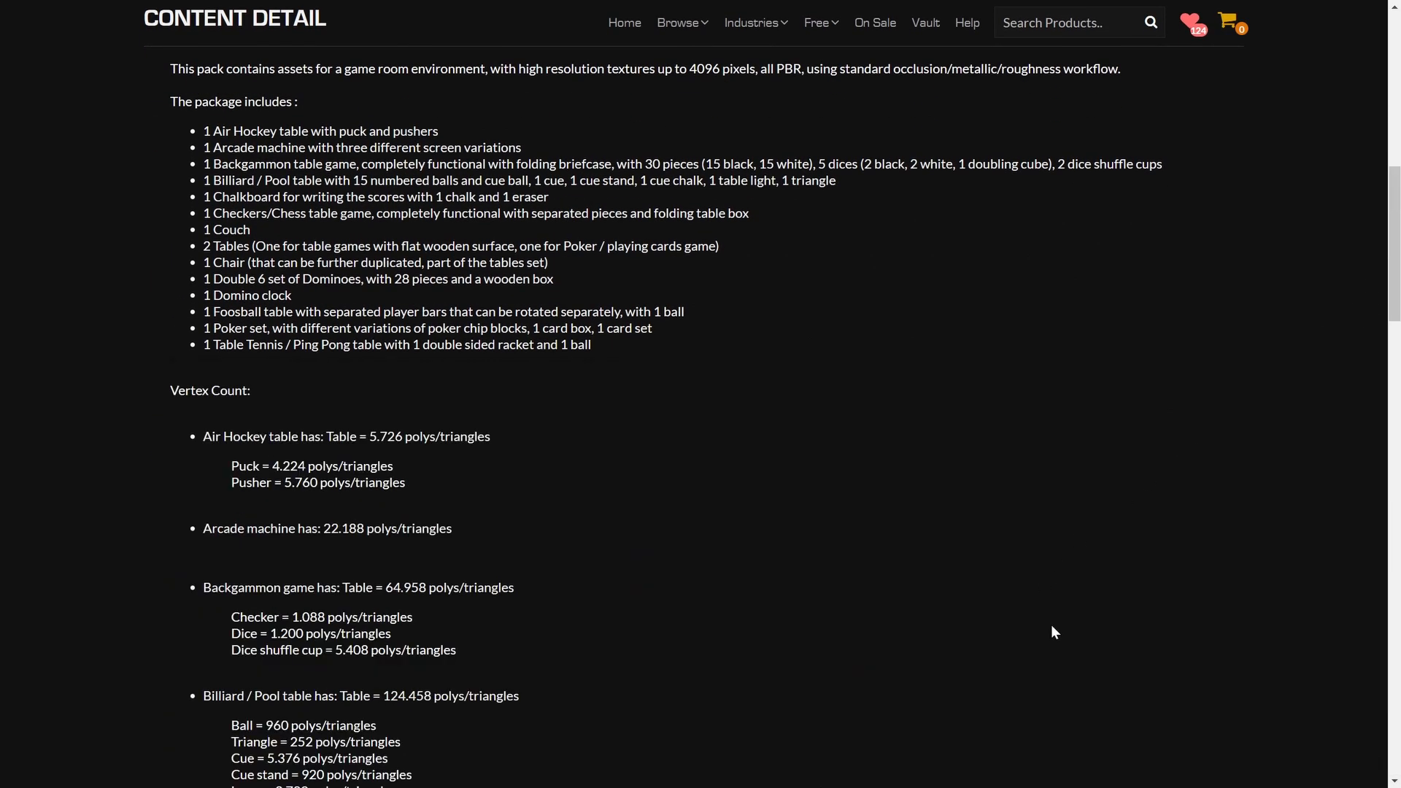
scroll(1146, 751, down, 6)
scroll(1145, 752, down, 6)
scroll(1131, 752, down, 6)
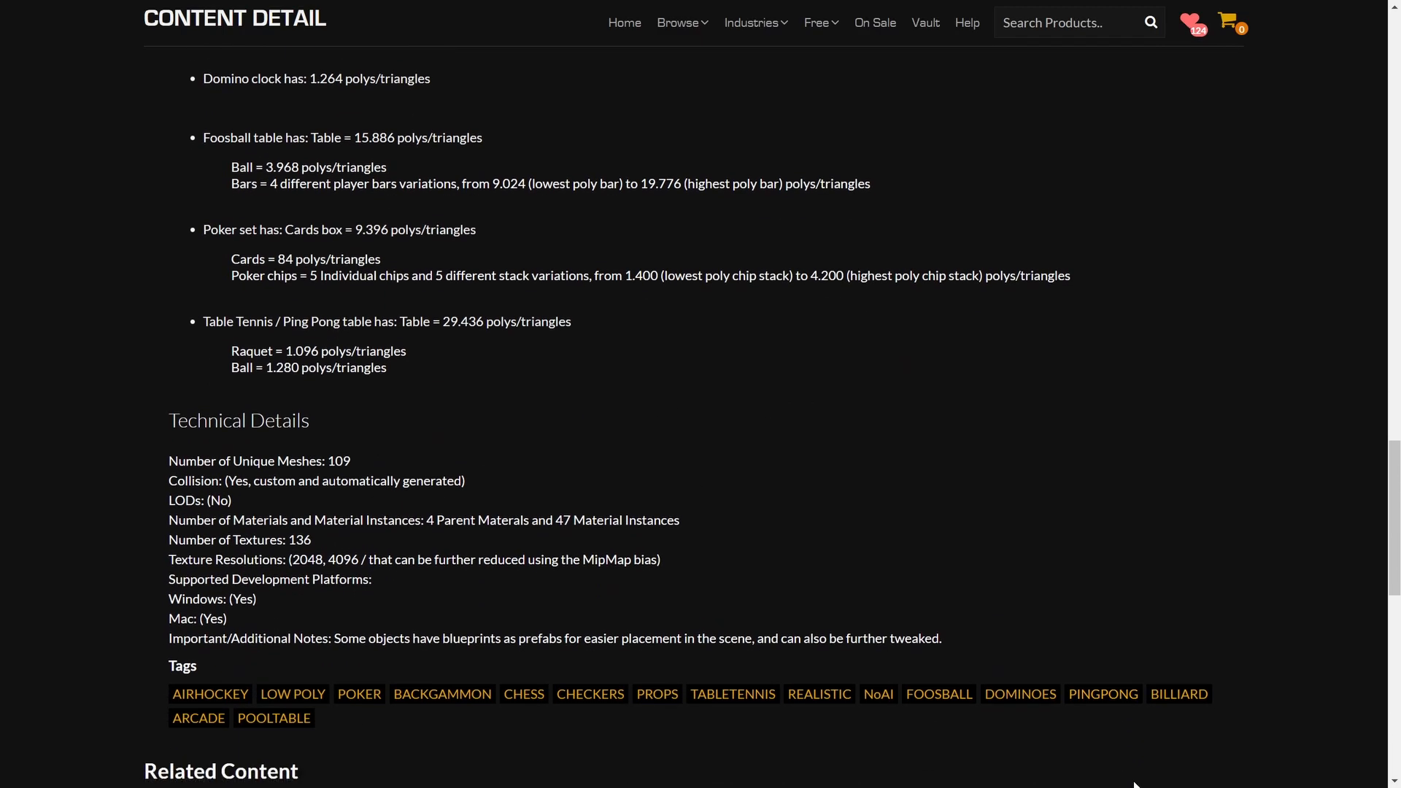
key(ctrl+Tab)
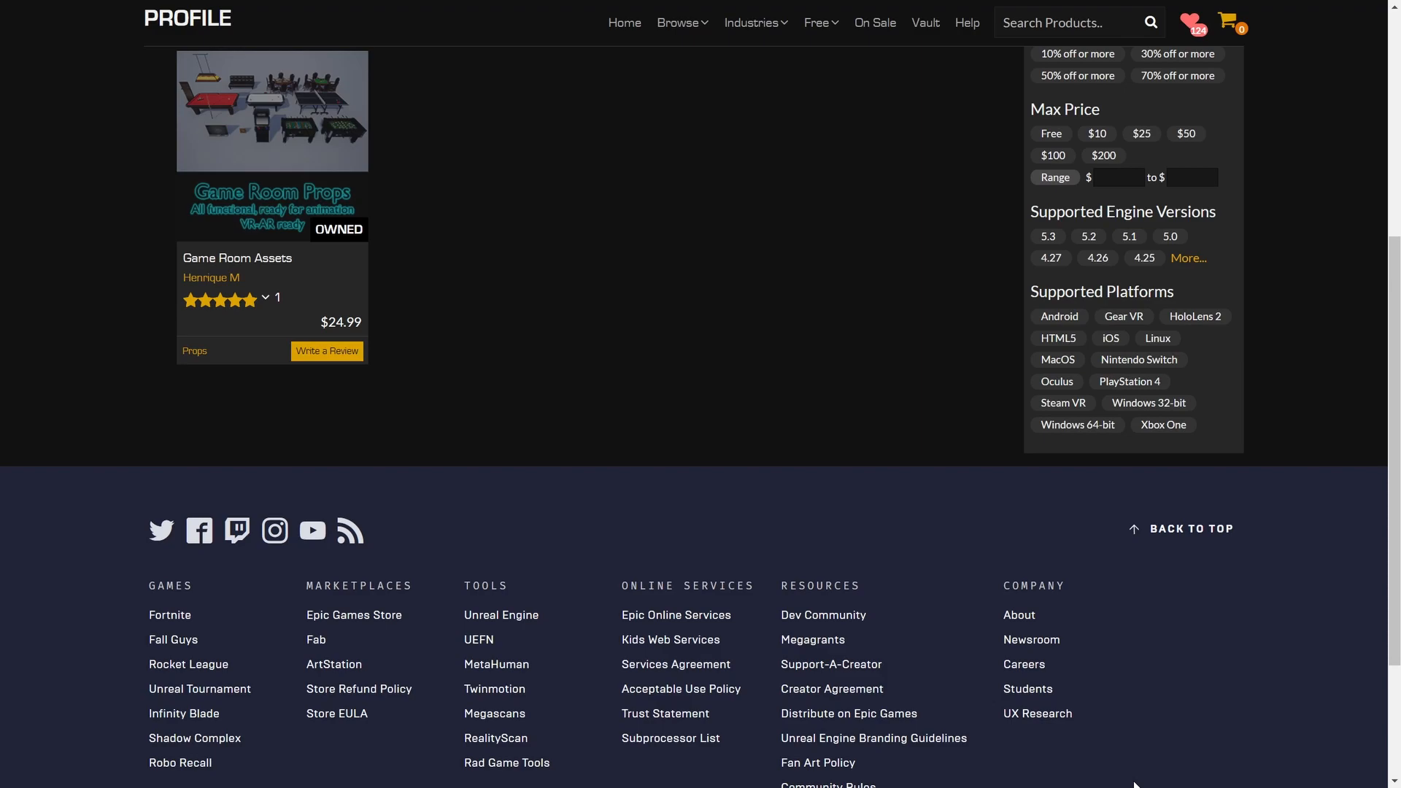